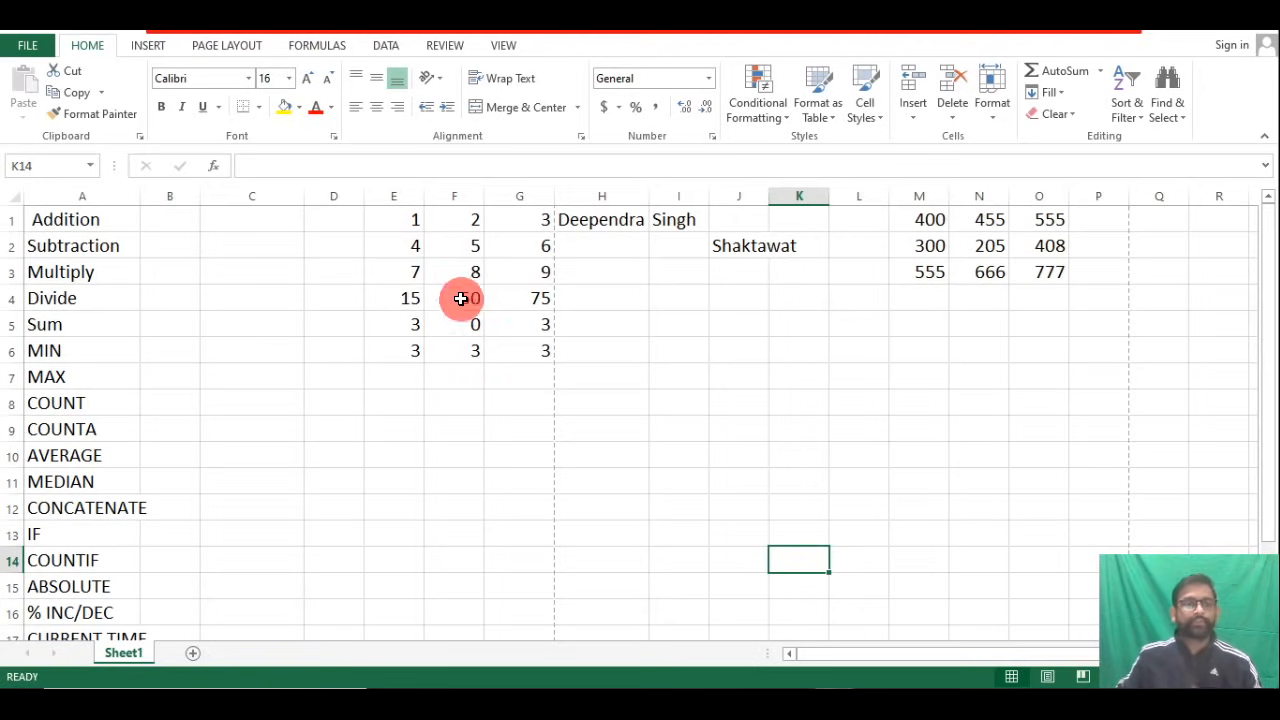
Enter a formula in C1, beside the Addition label, that adds the first two numbers of the row: =E1+F1.
left_click(170, 226)
double_click(170, 226)
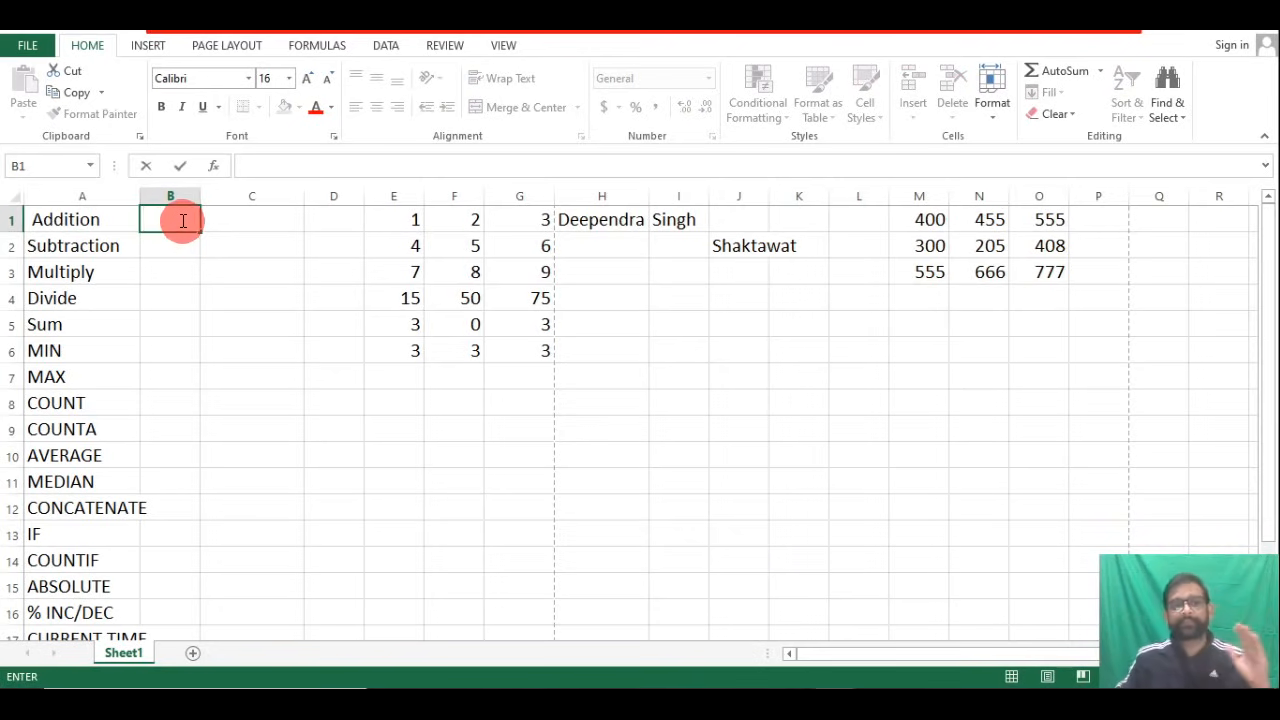
left_click(216, 218)
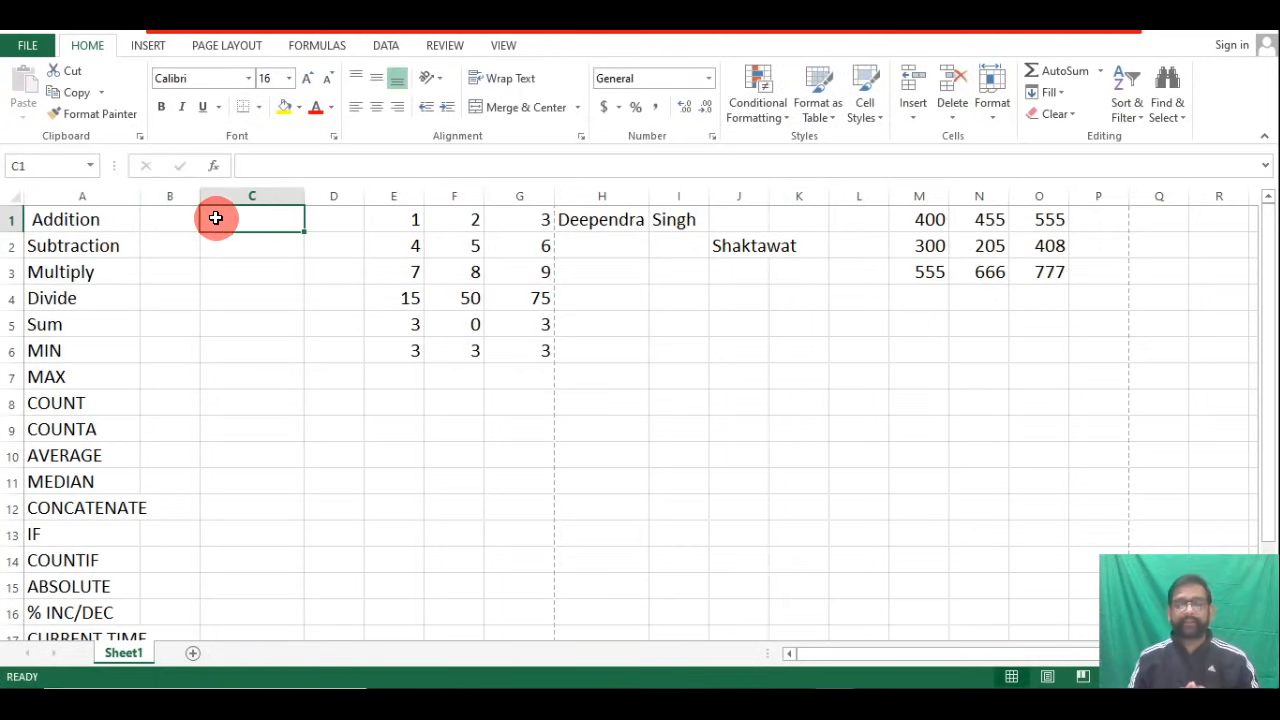
double_click(216, 218)
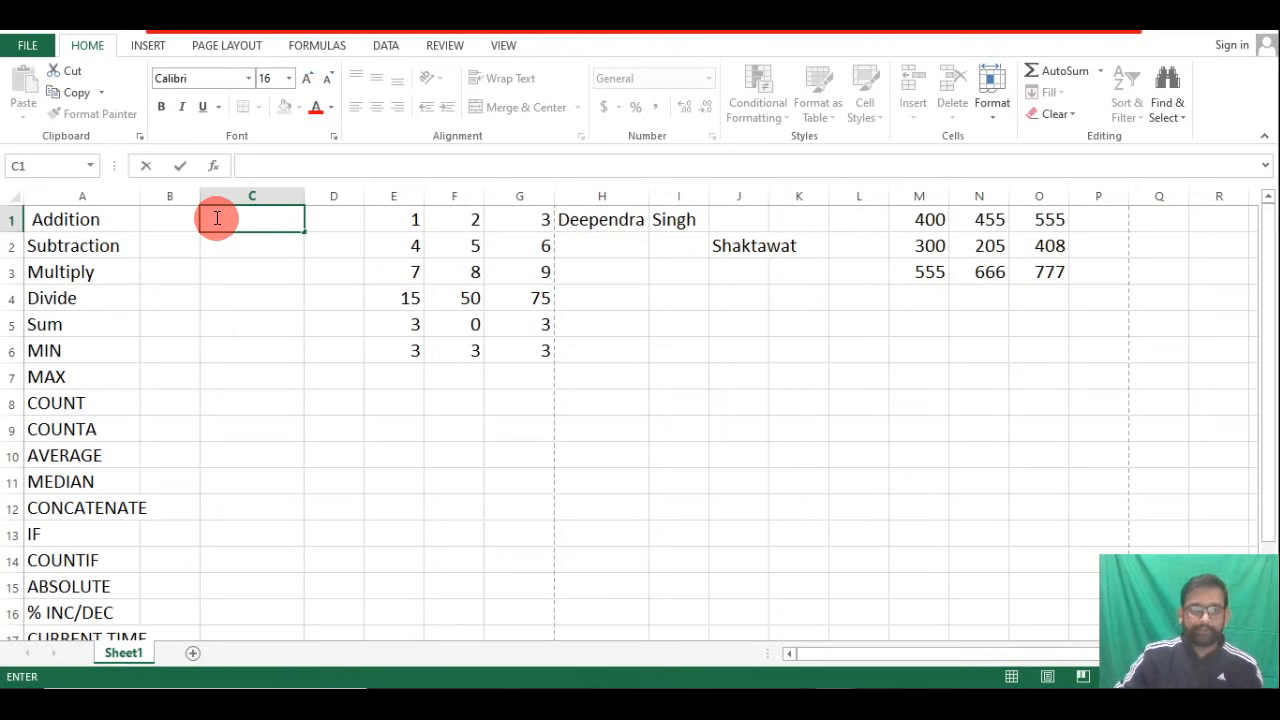
type("=")
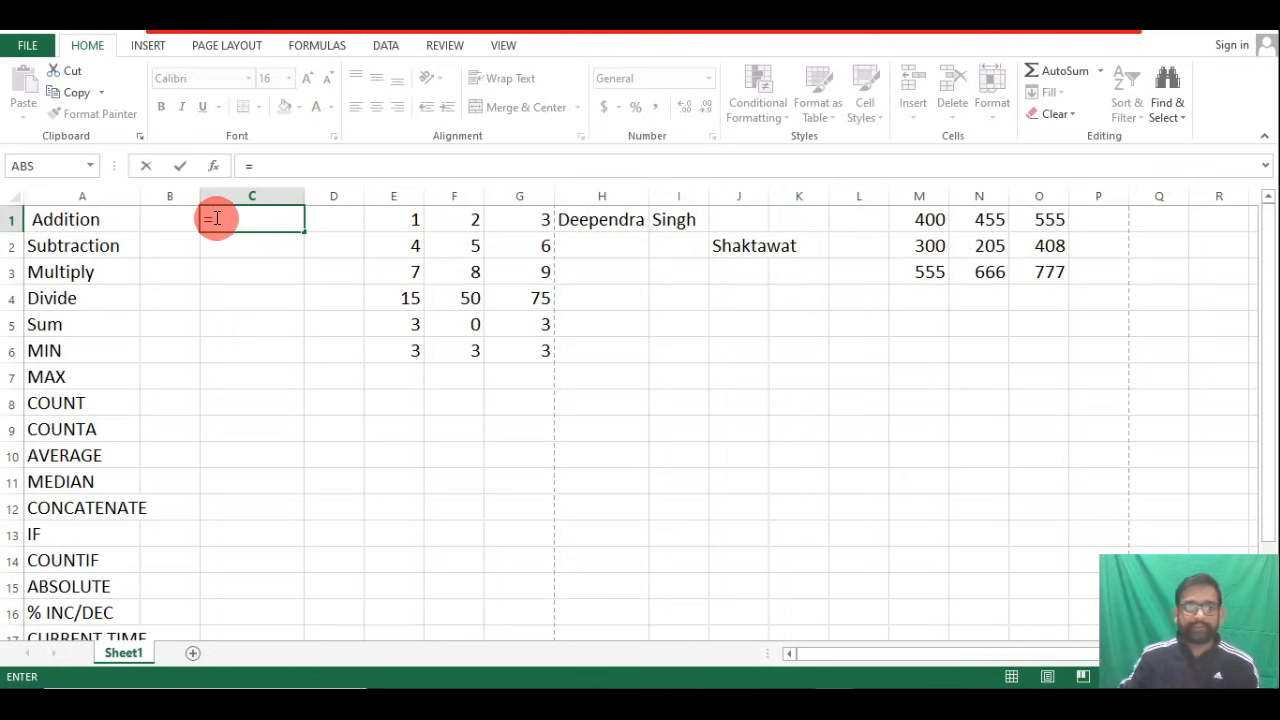
left_click(400, 221)
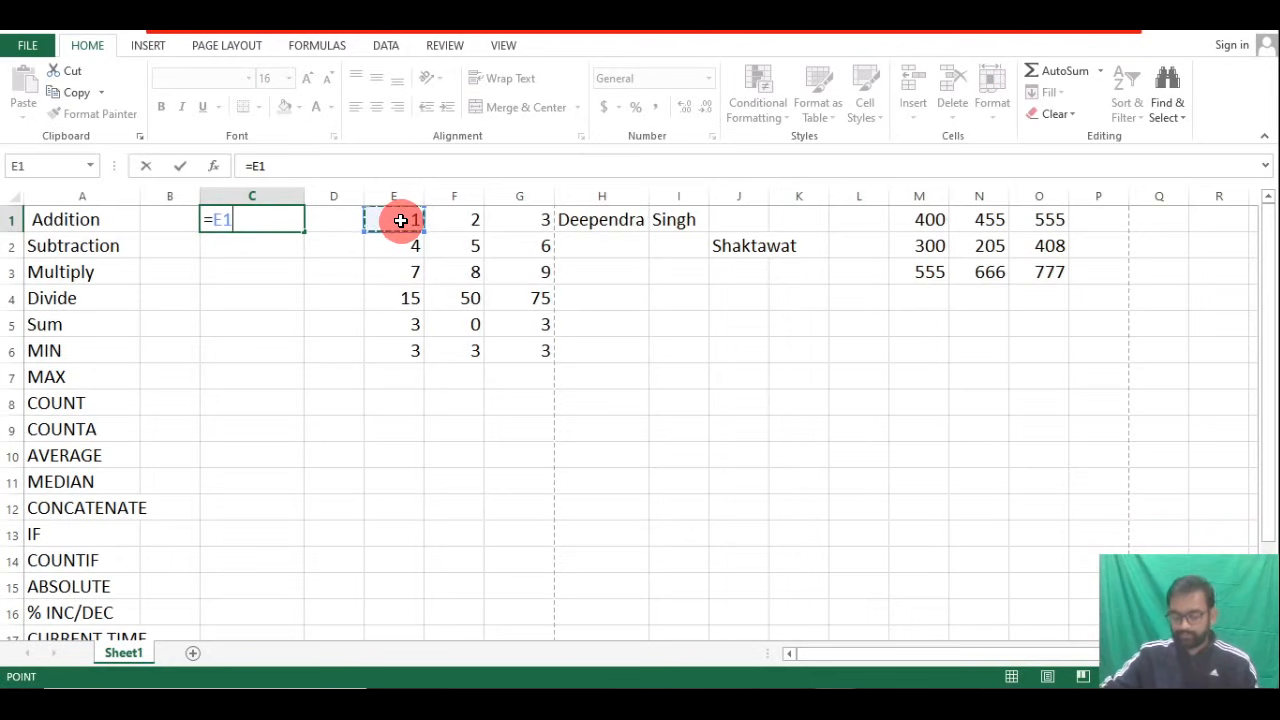
type("+")
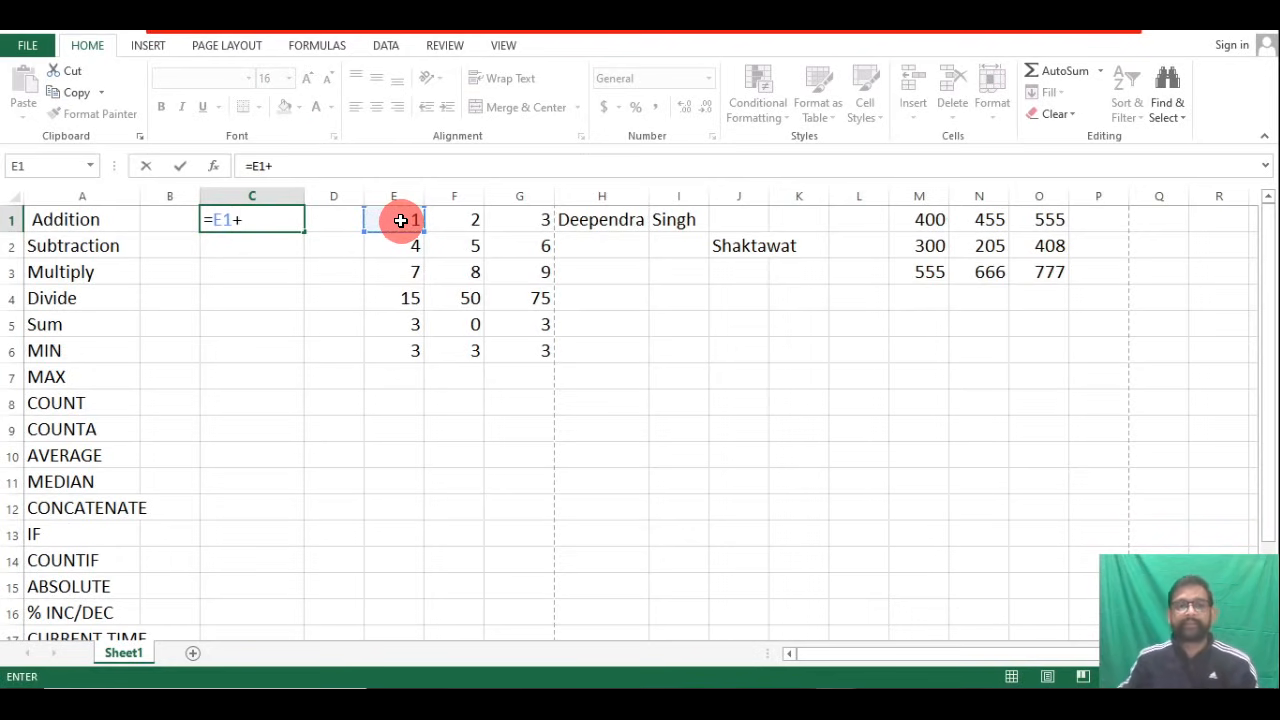
left_click(463, 221)
type("+")
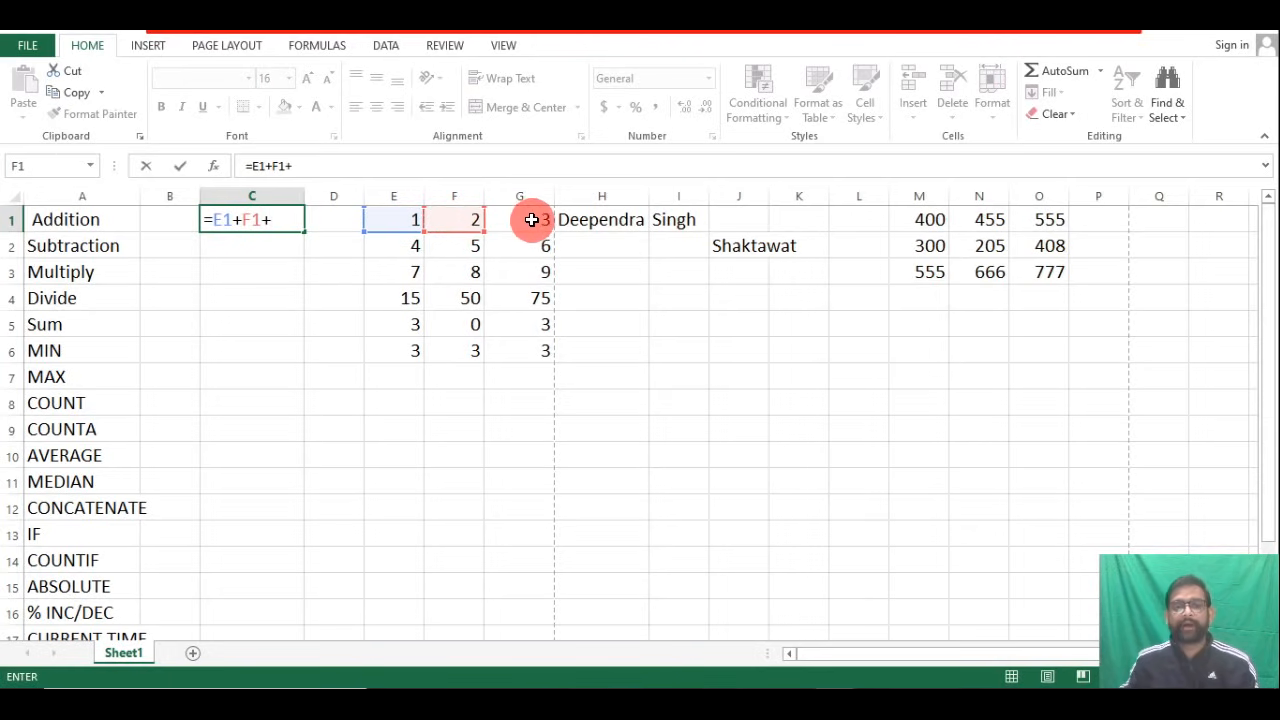
key("BackSpace")
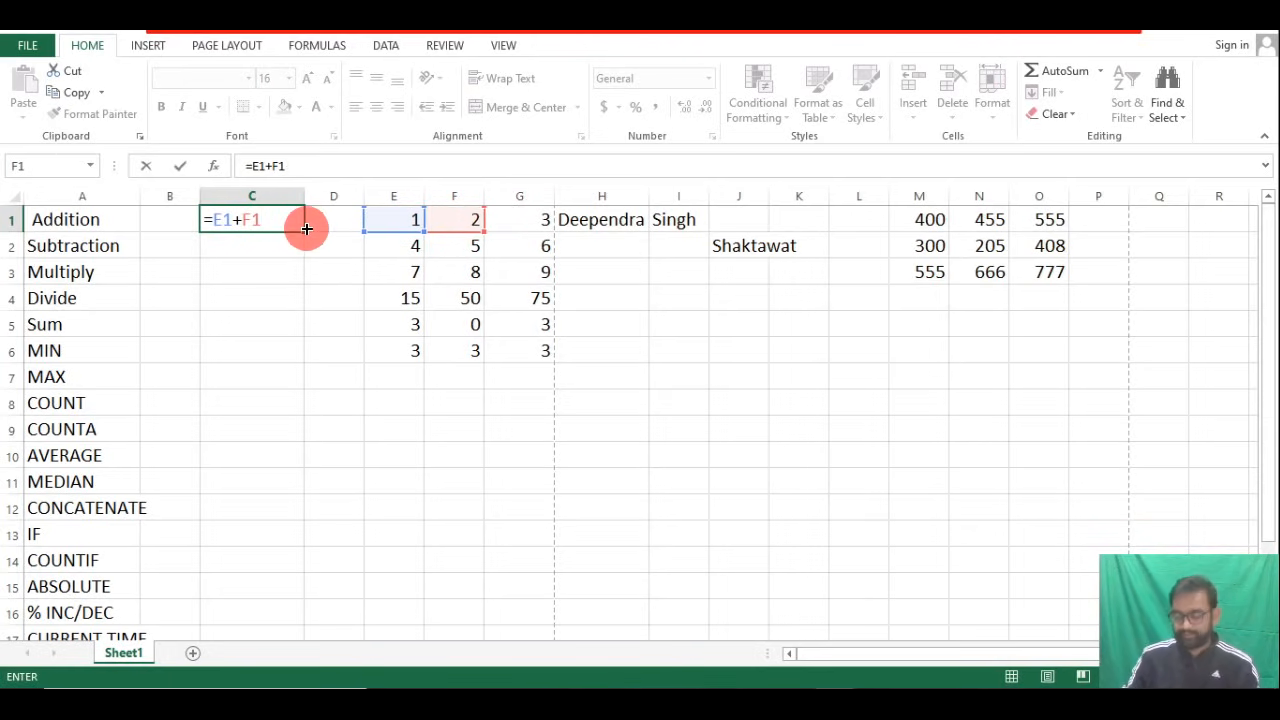
key("Return")
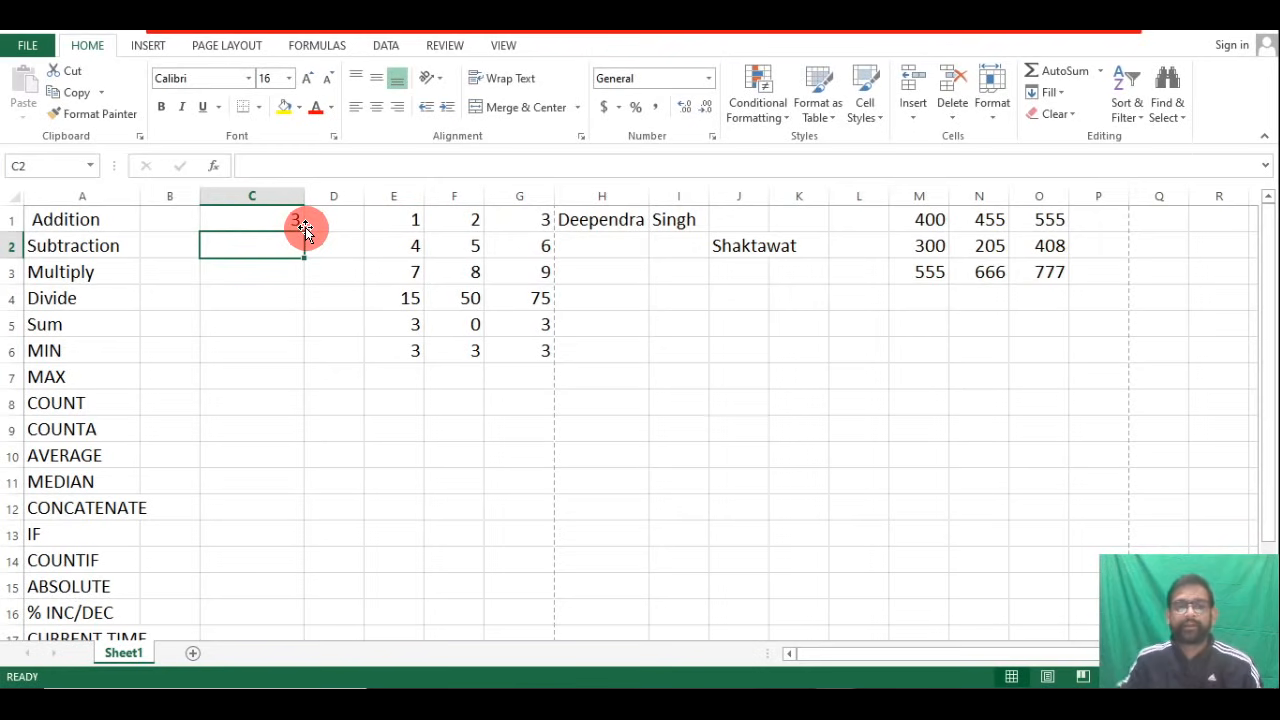
left_click(410, 219)
left_click(449, 224)
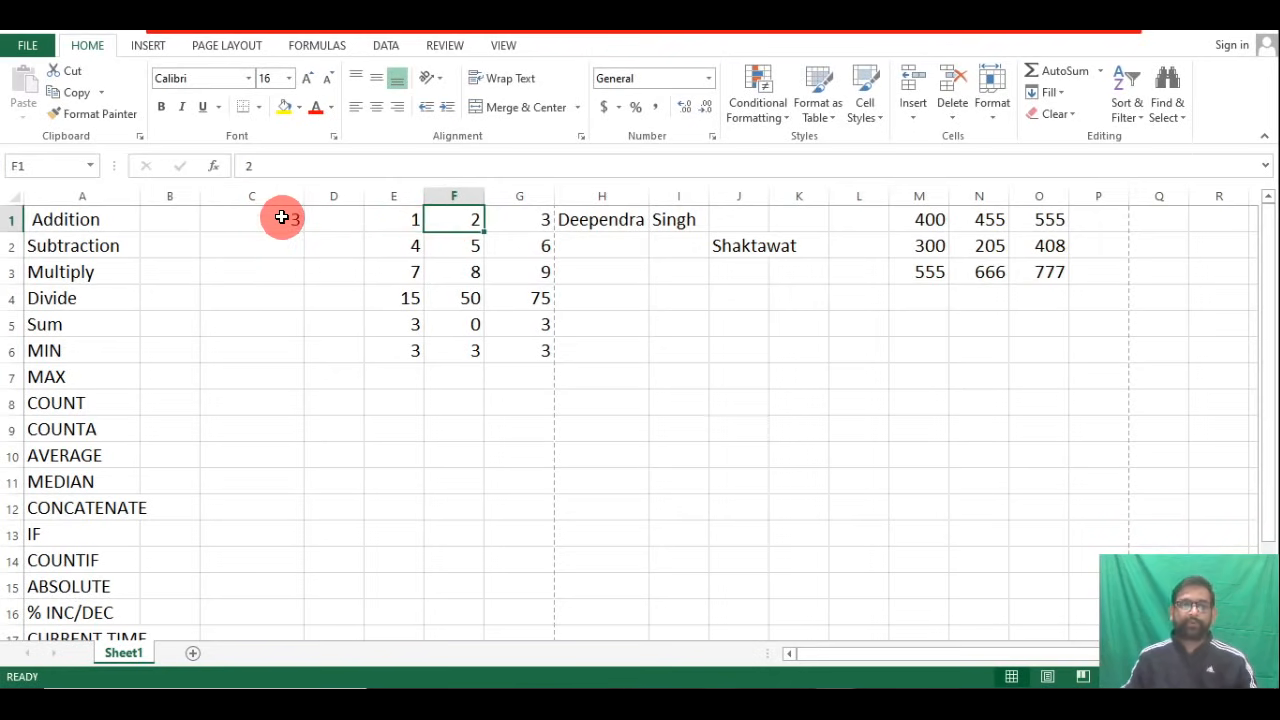
Enter the subtraction formula =G2-F2-E2 in C2, in the Subtraction row.
left_click(239, 245)
double_click(239, 245)
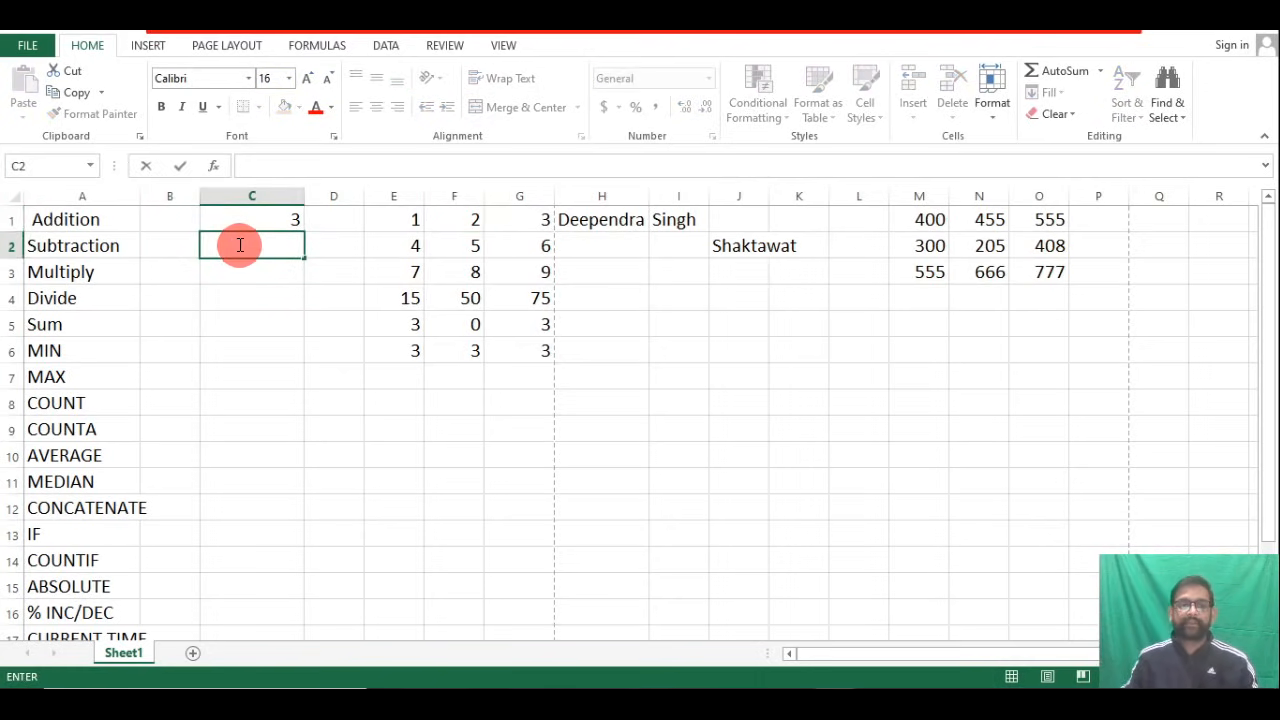
type("=")
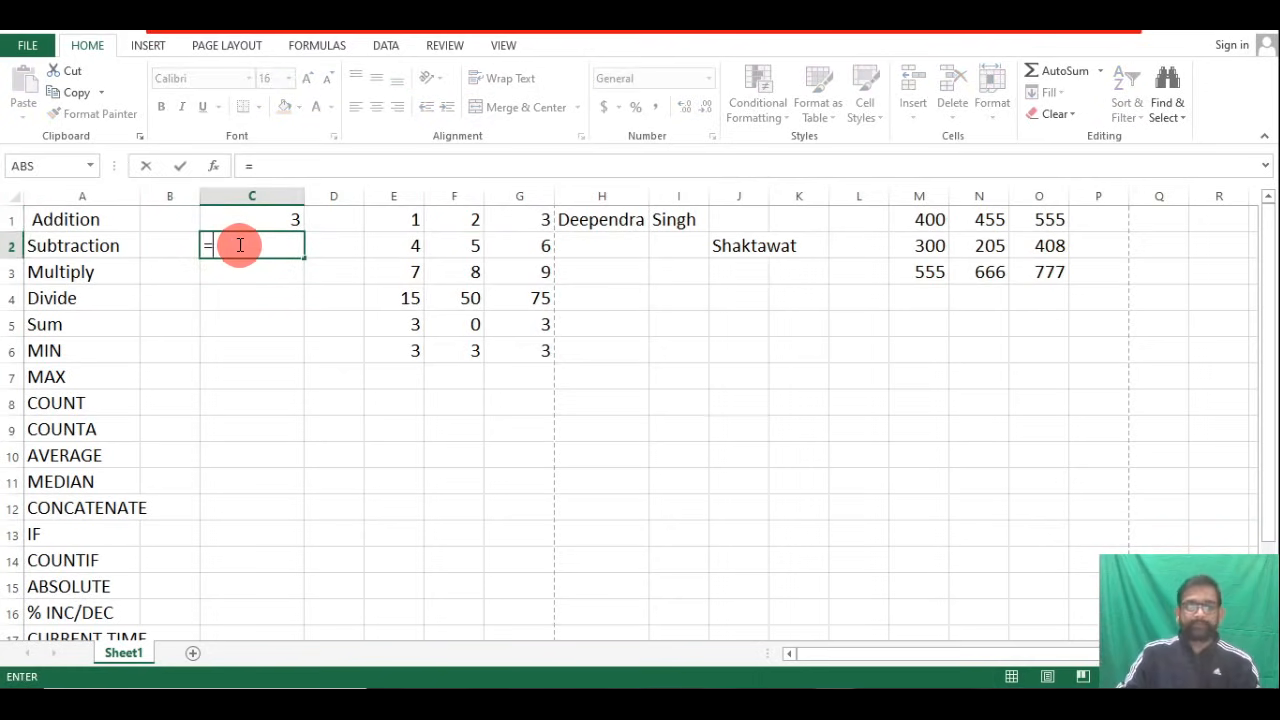
left_click(517, 246)
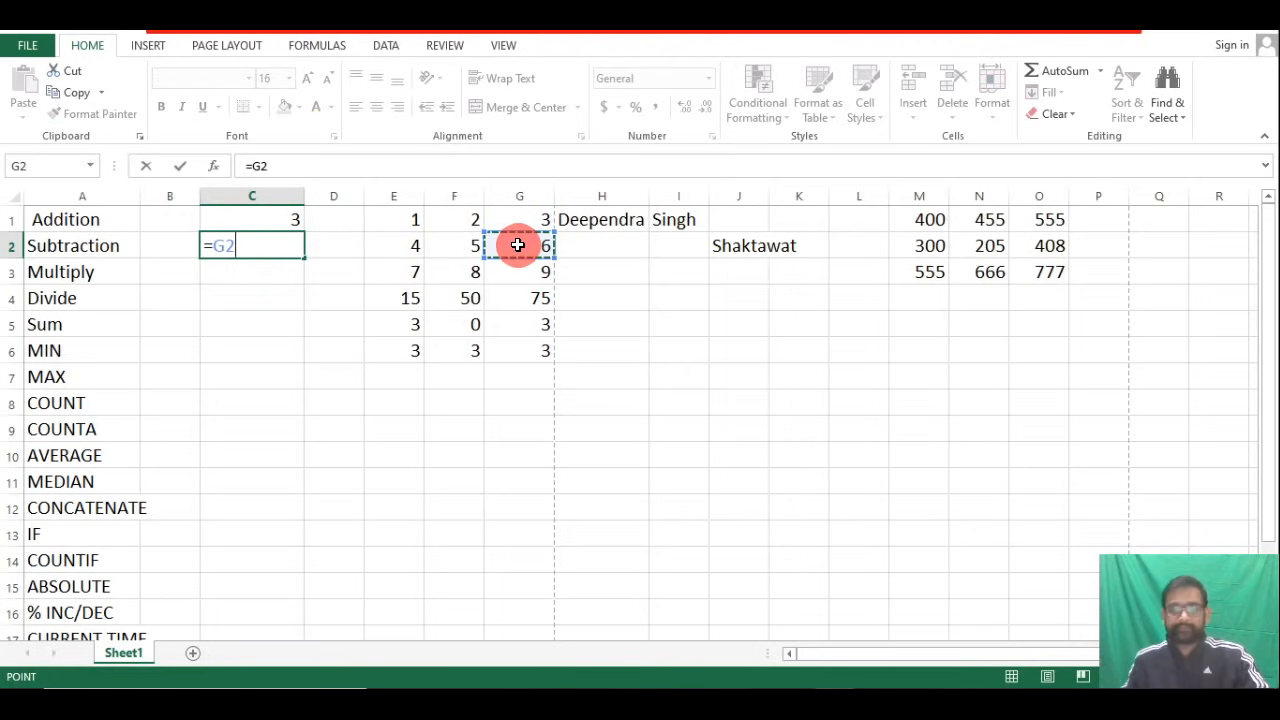
type("-")
left_click(466, 247)
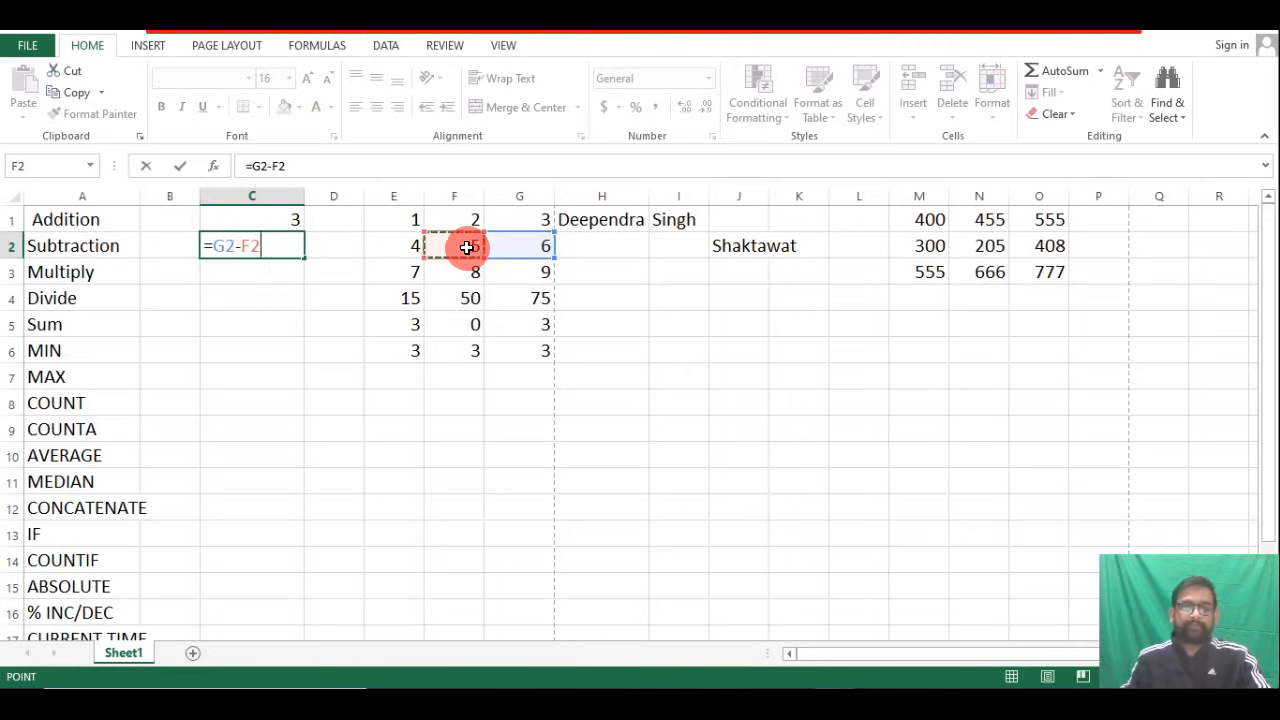
type("-")
left_click(410, 247)
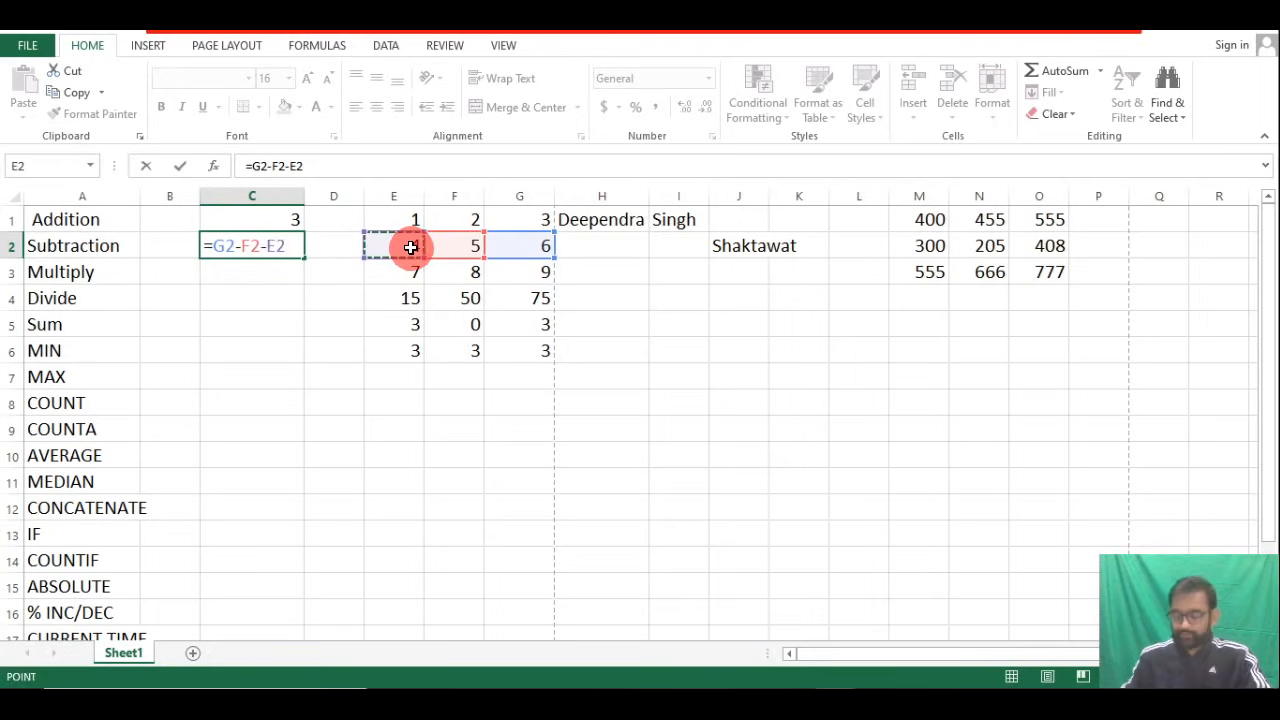
key("Return")
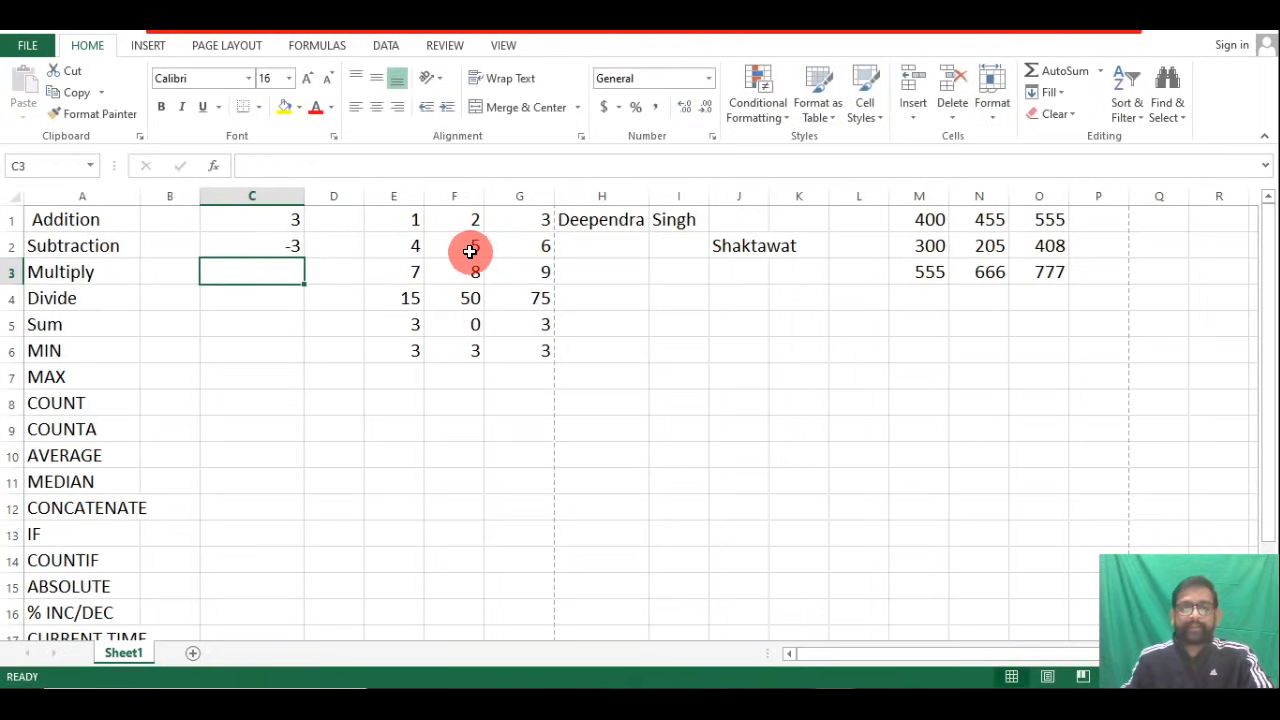
Enter the multiplication formula =E3*G4*E6 in C3, in the Multiply row.
double_click(264, 274)
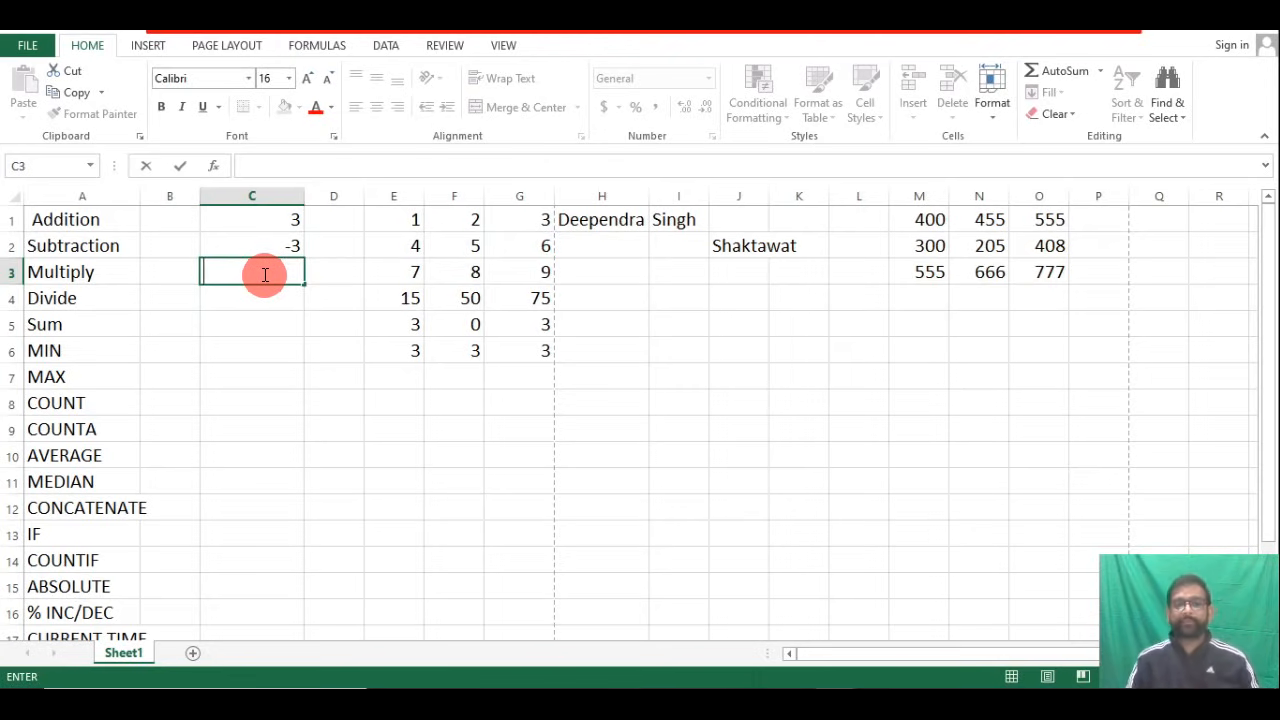
type("=")
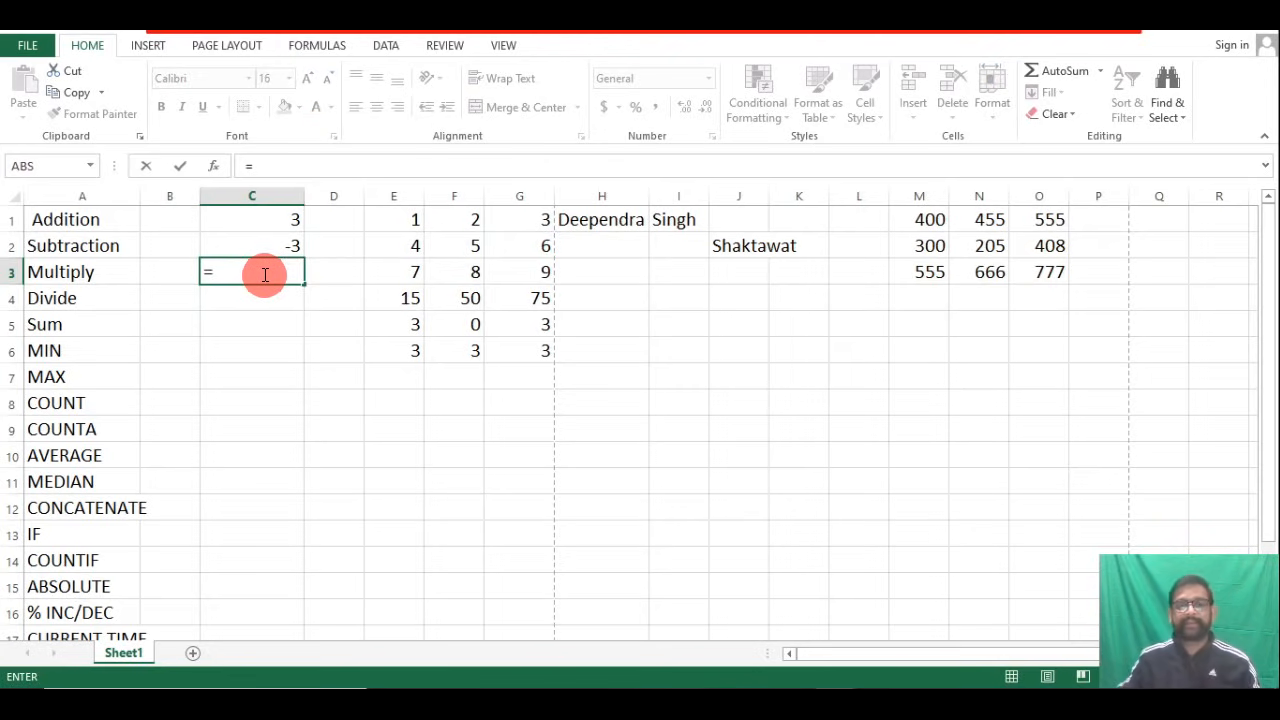
left_click(408, 271)
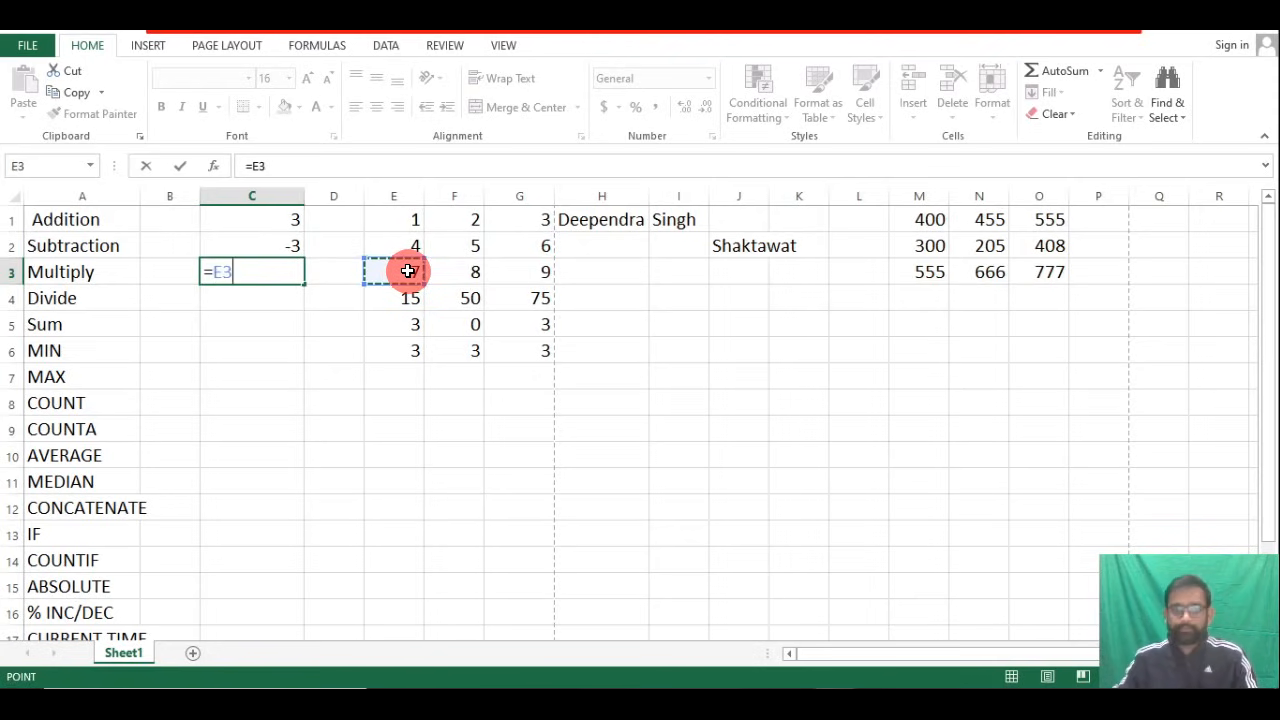
type("*")
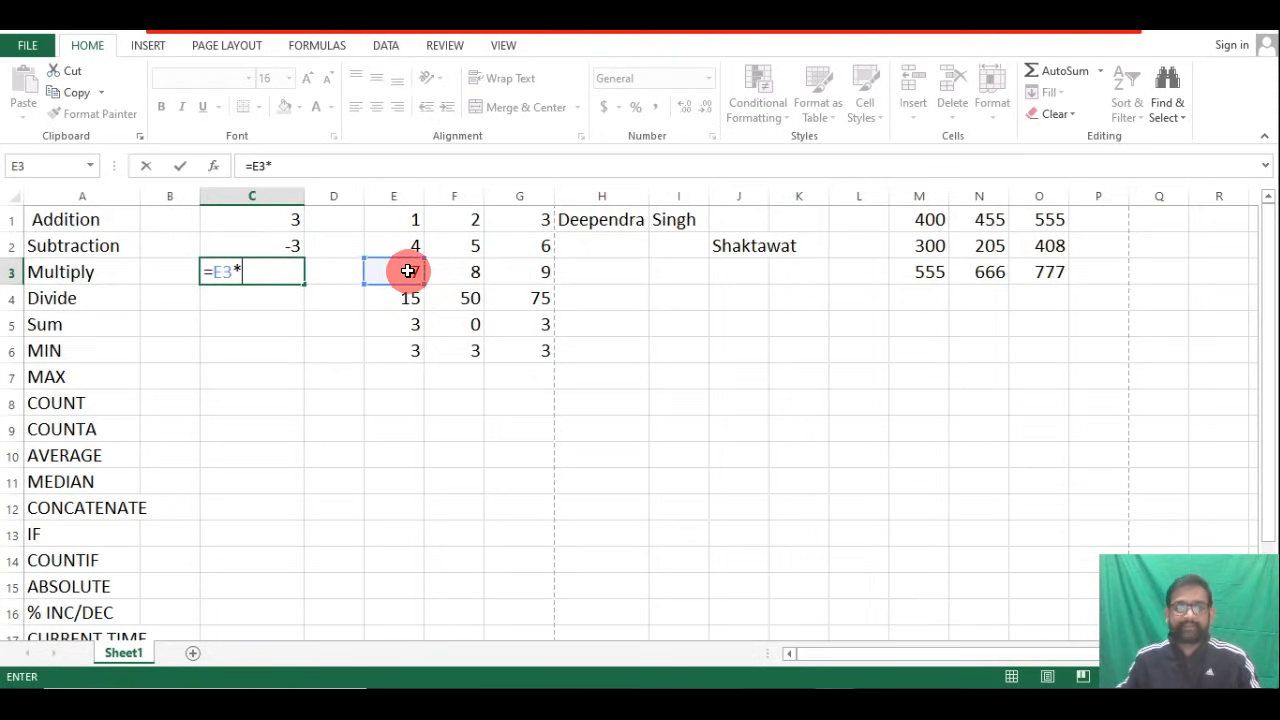
left_click(537, 294)
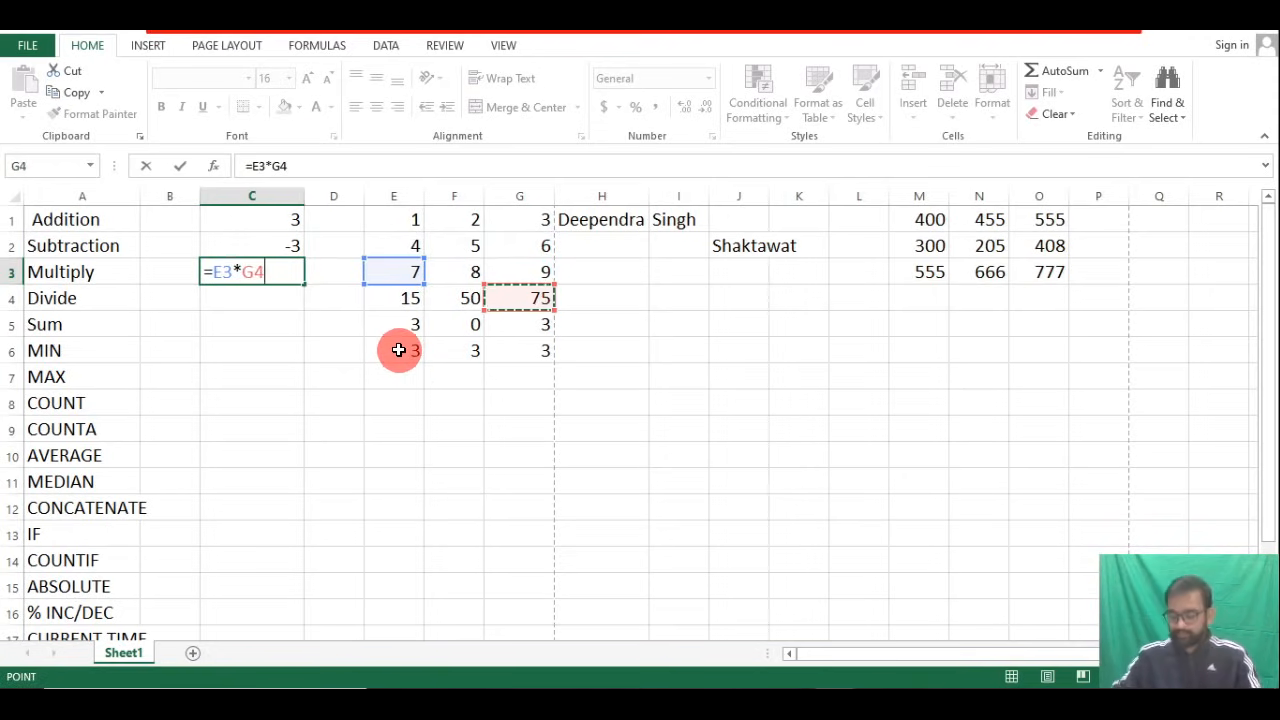
type("*")
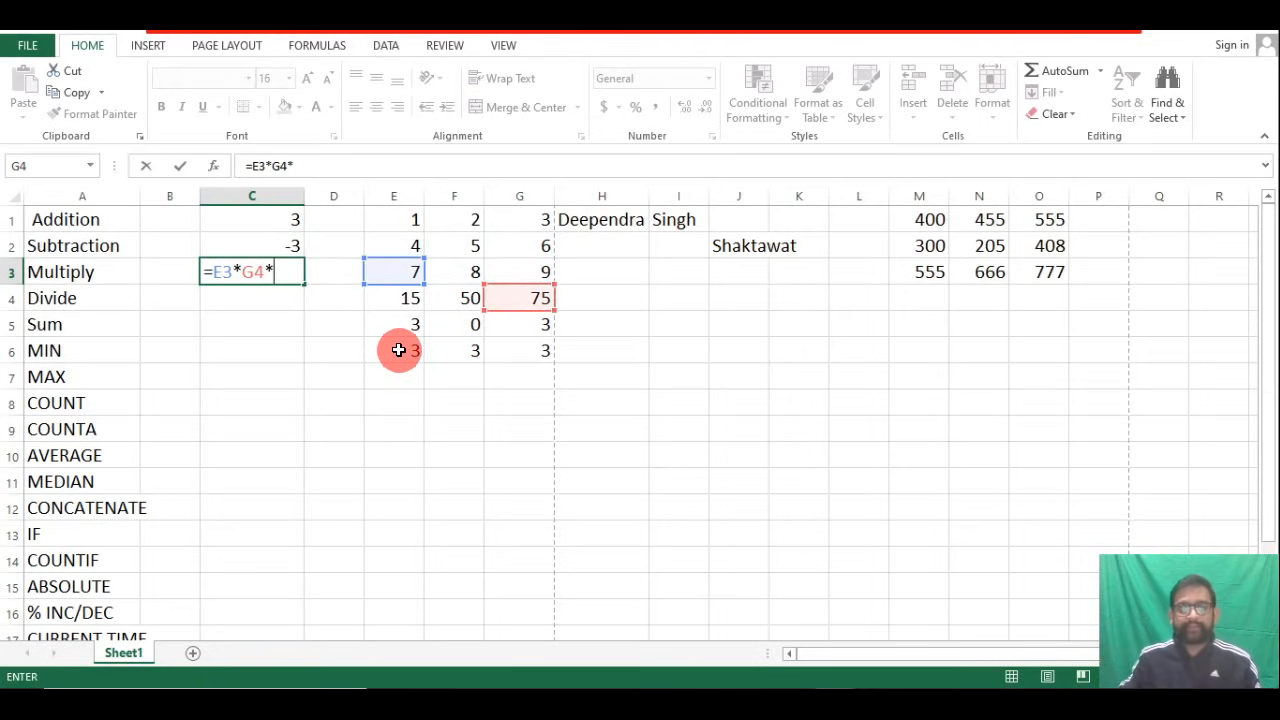
left_click(398, 350)
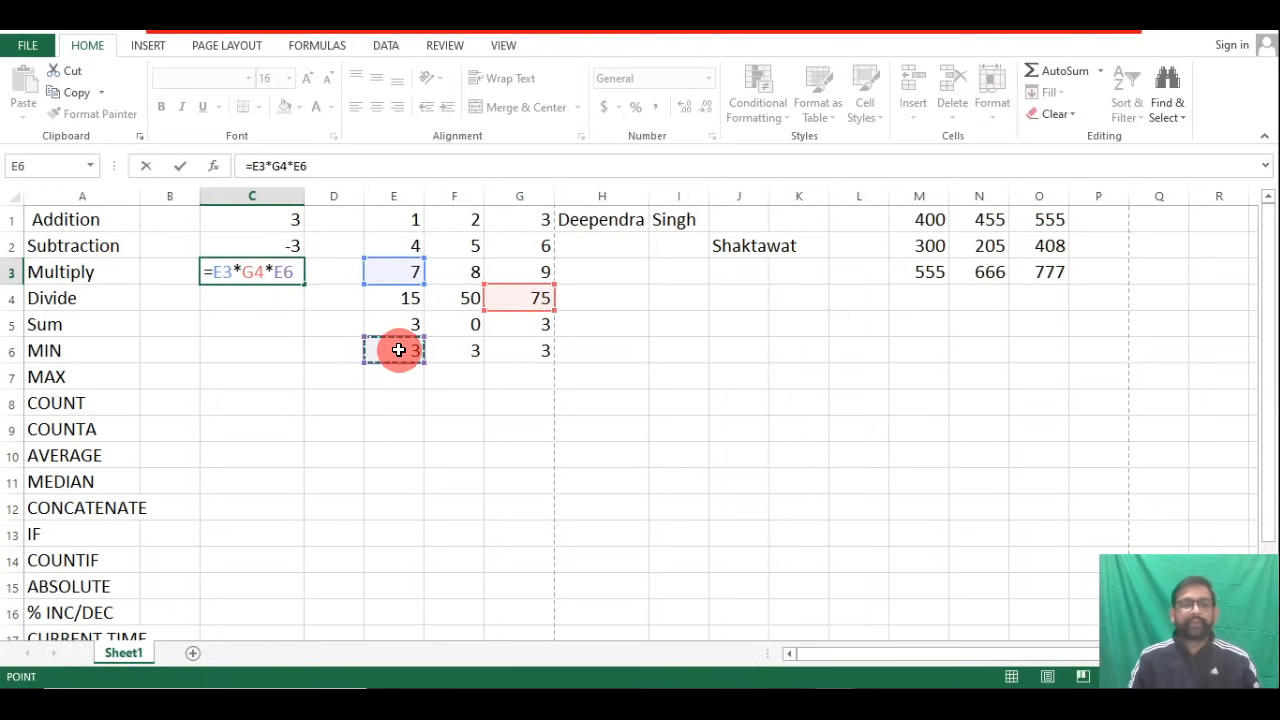
key("Return")
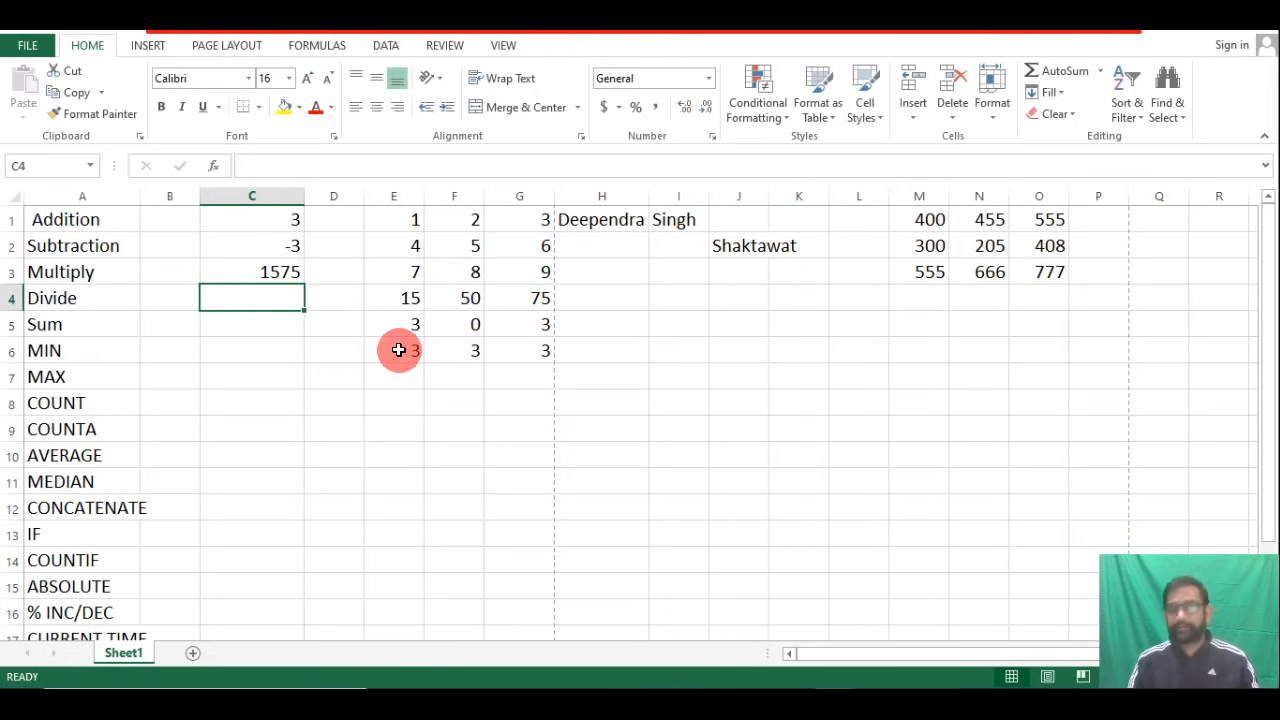
Enter the division formula =G4/G5 in C4, in the Divide row.
double_click(289, 297)
type("=")
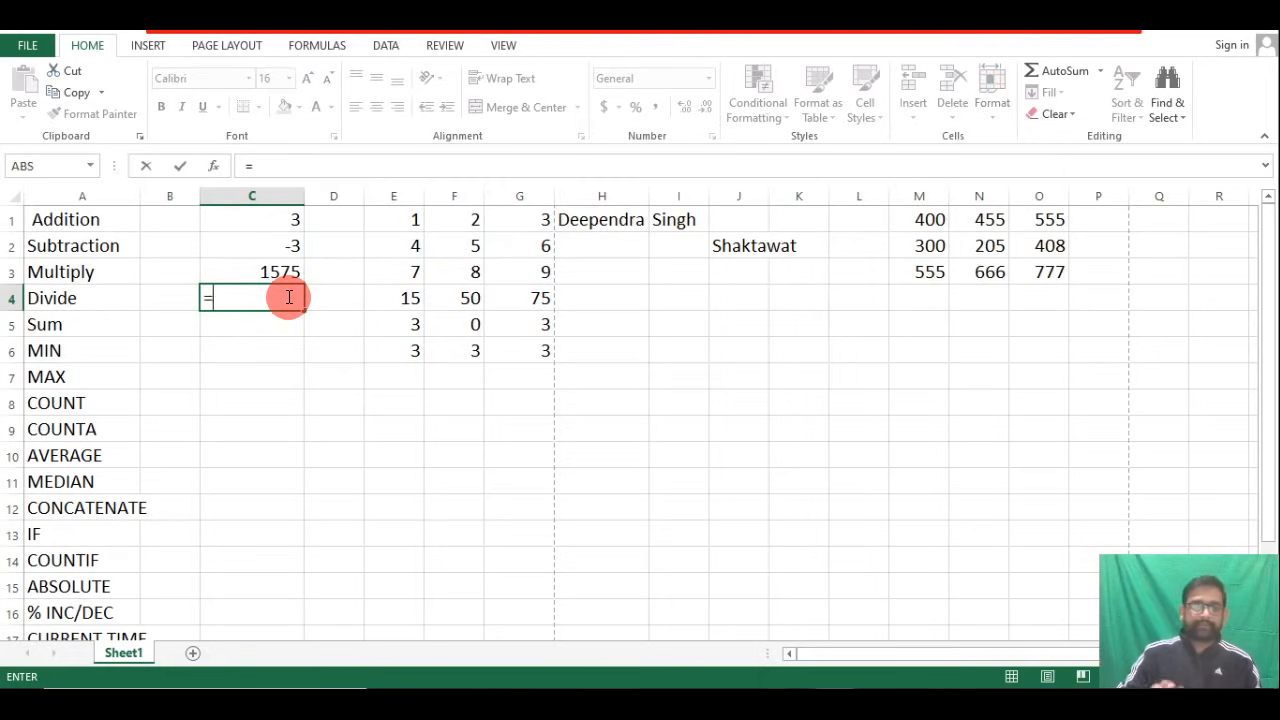
left_click(540, 297)
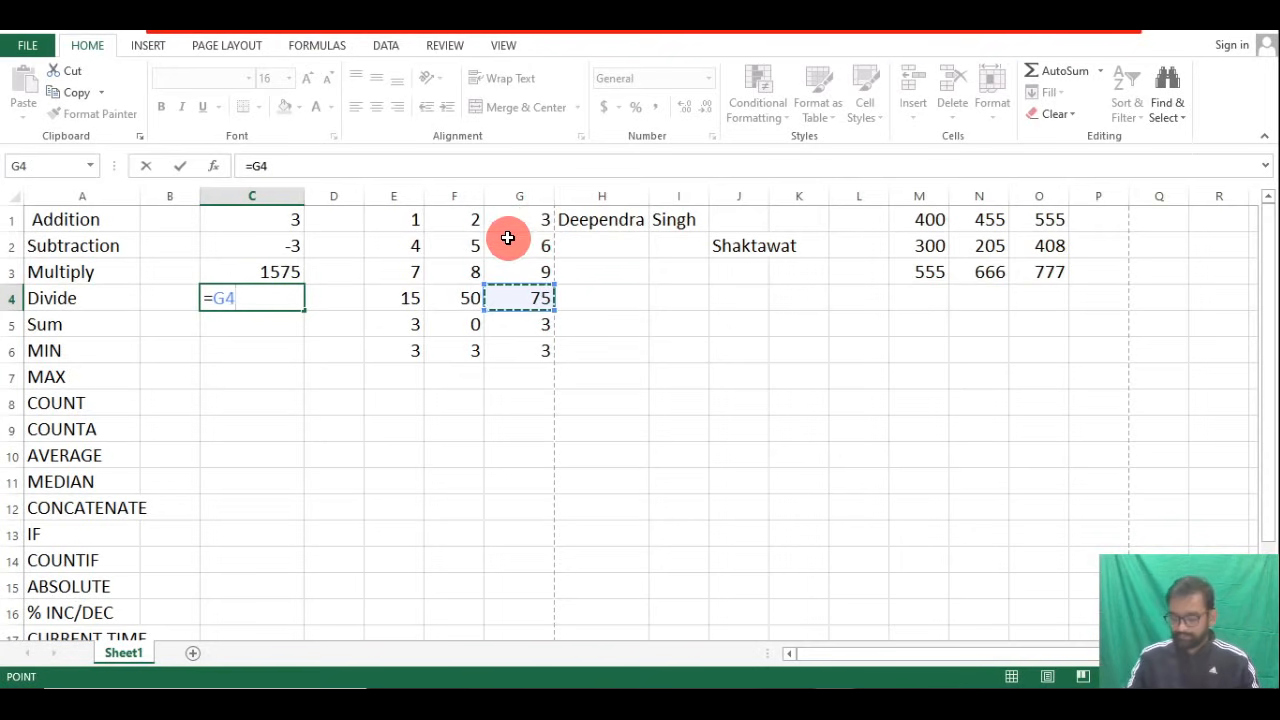
type("/")
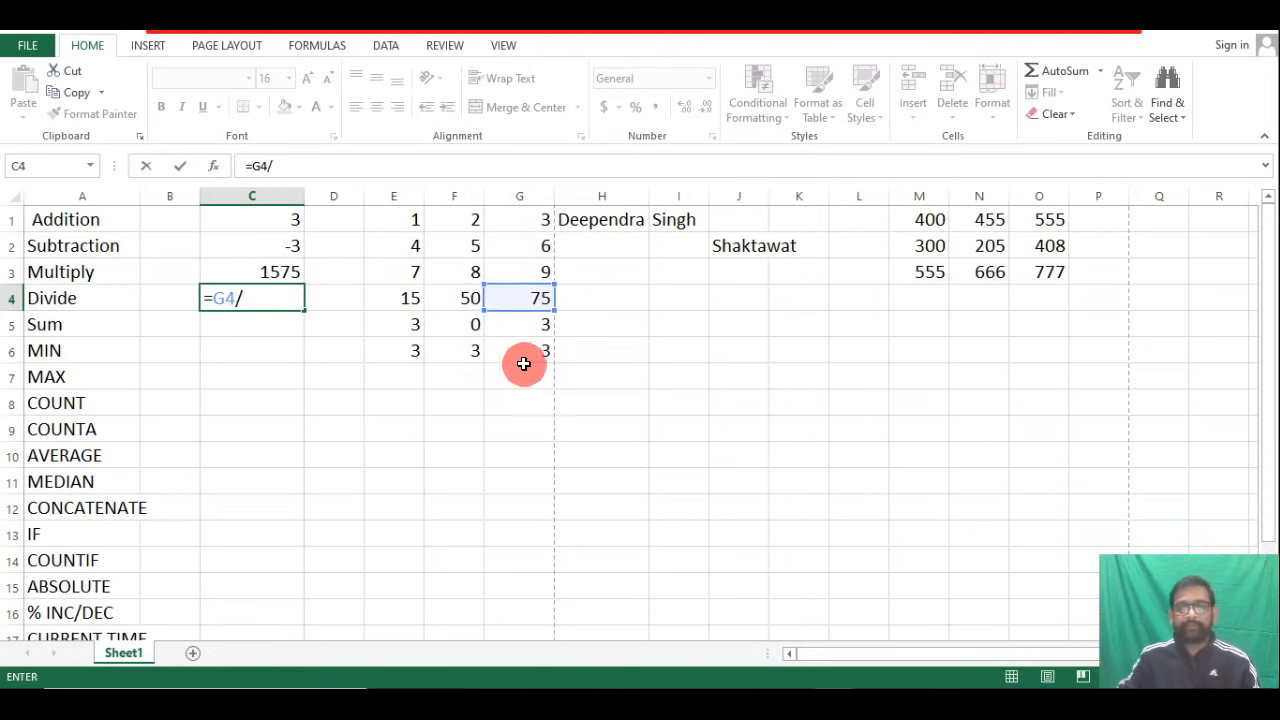
left_click(540, 324)
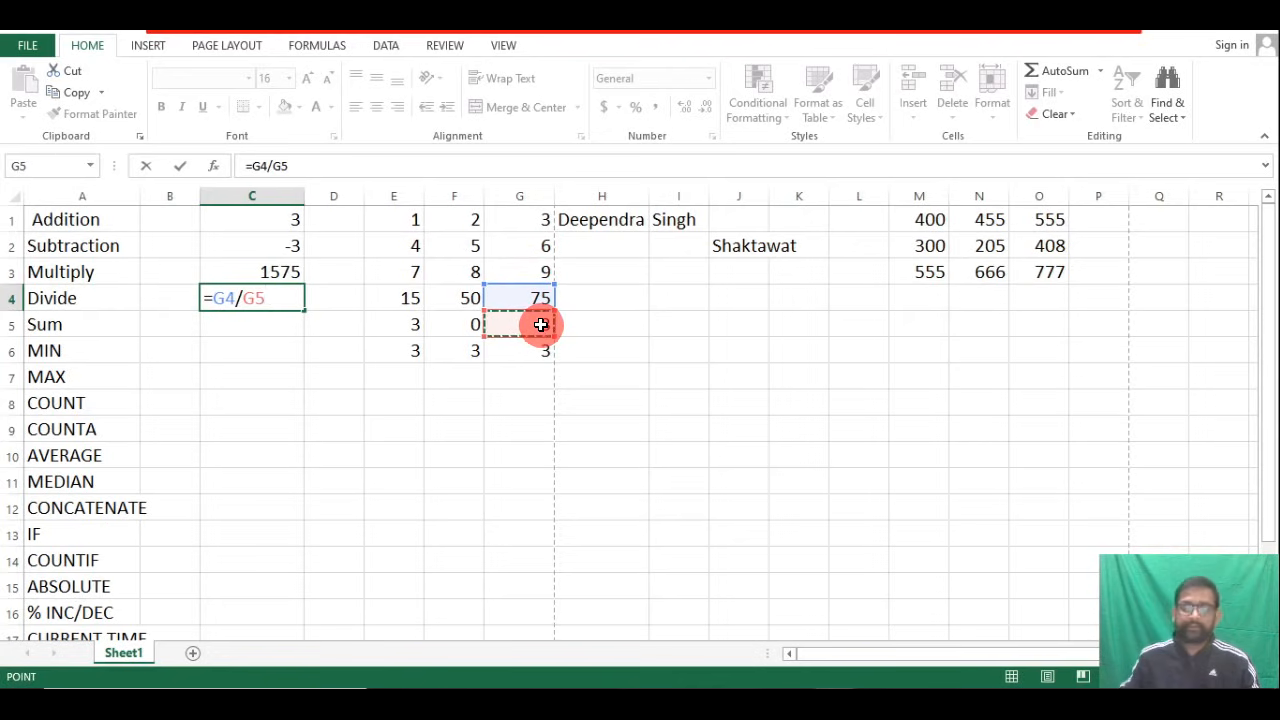
key("Return")
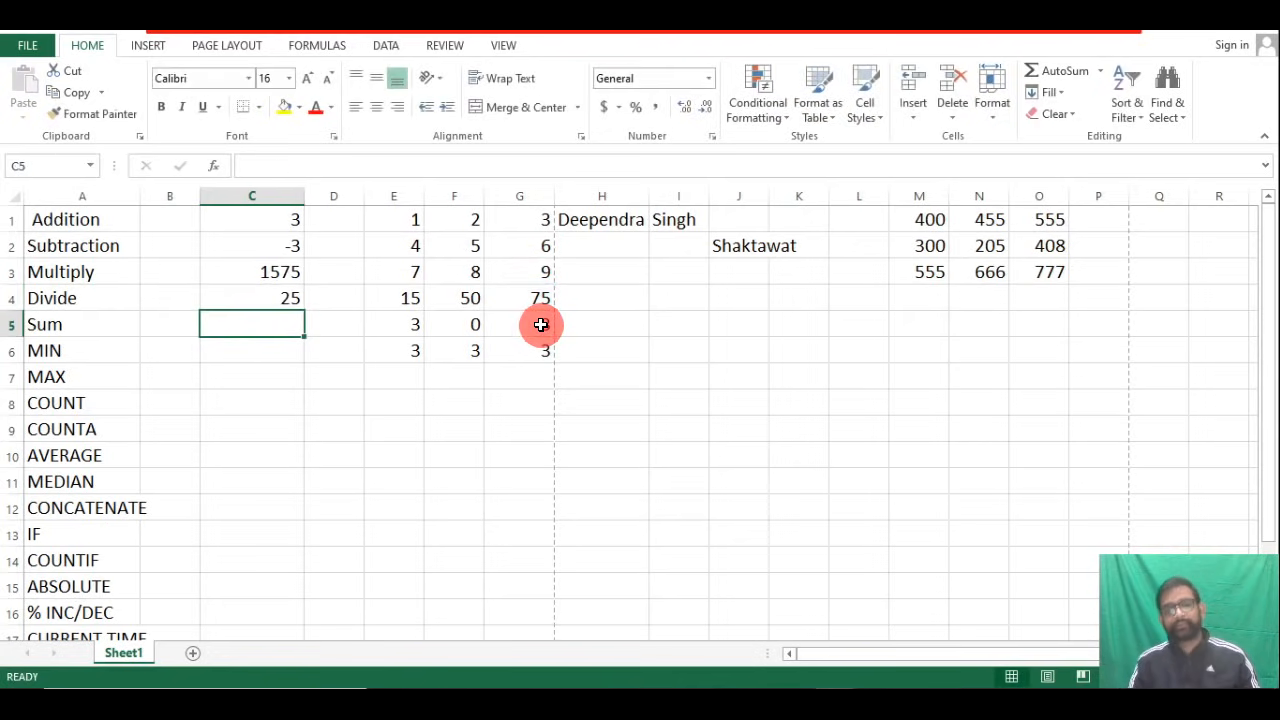
Enter the formula =SUM(E1:G6) in C5, in the Sum row, and check it against the source range.
double_click(253, 321)
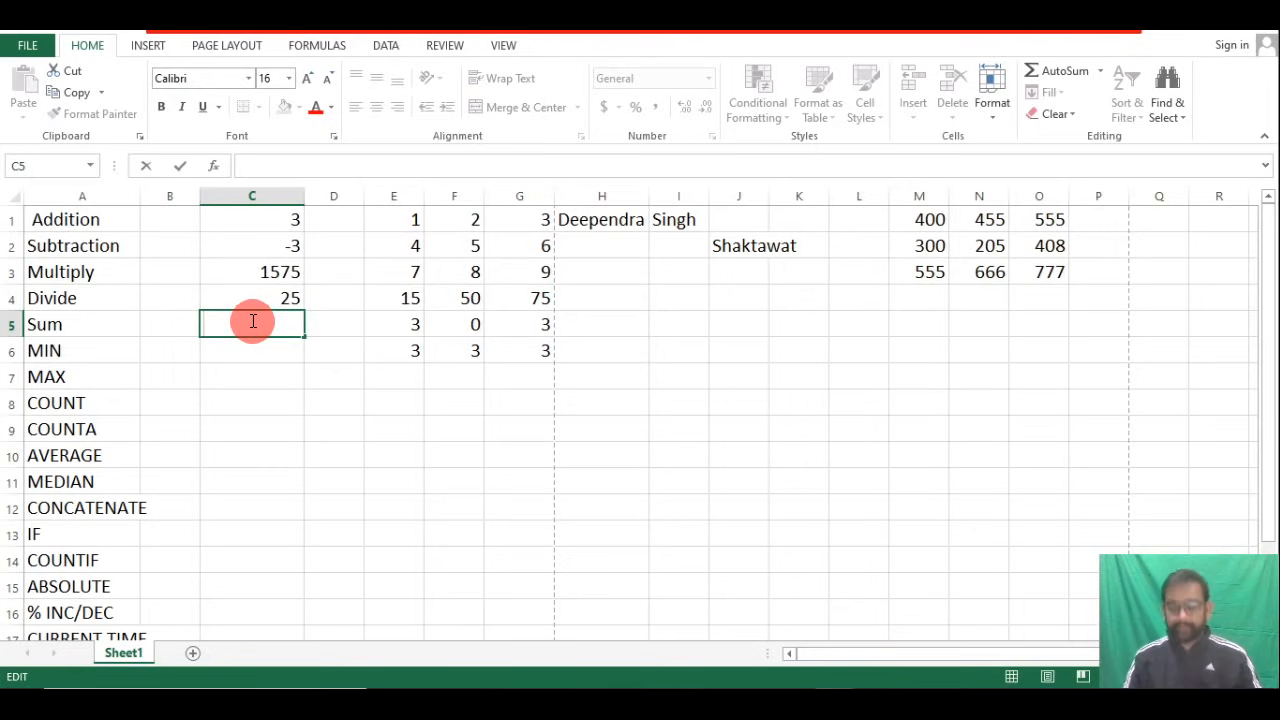
type("=")
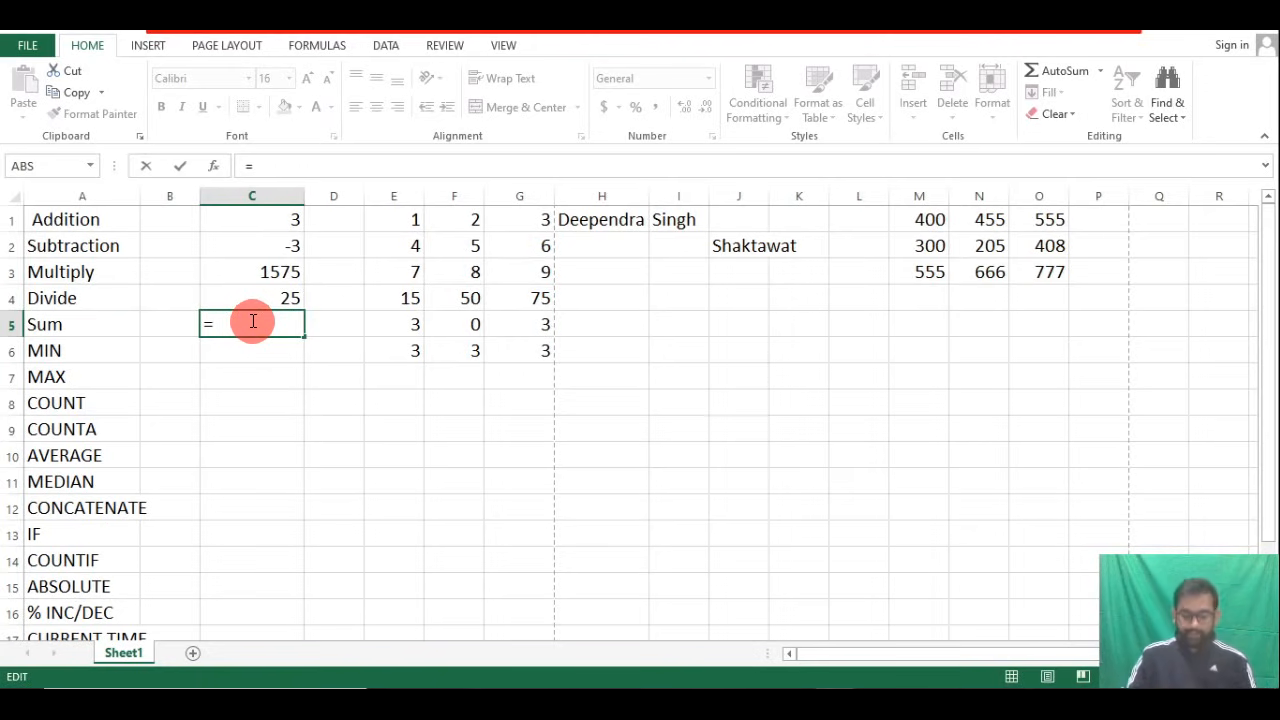
type("sum")
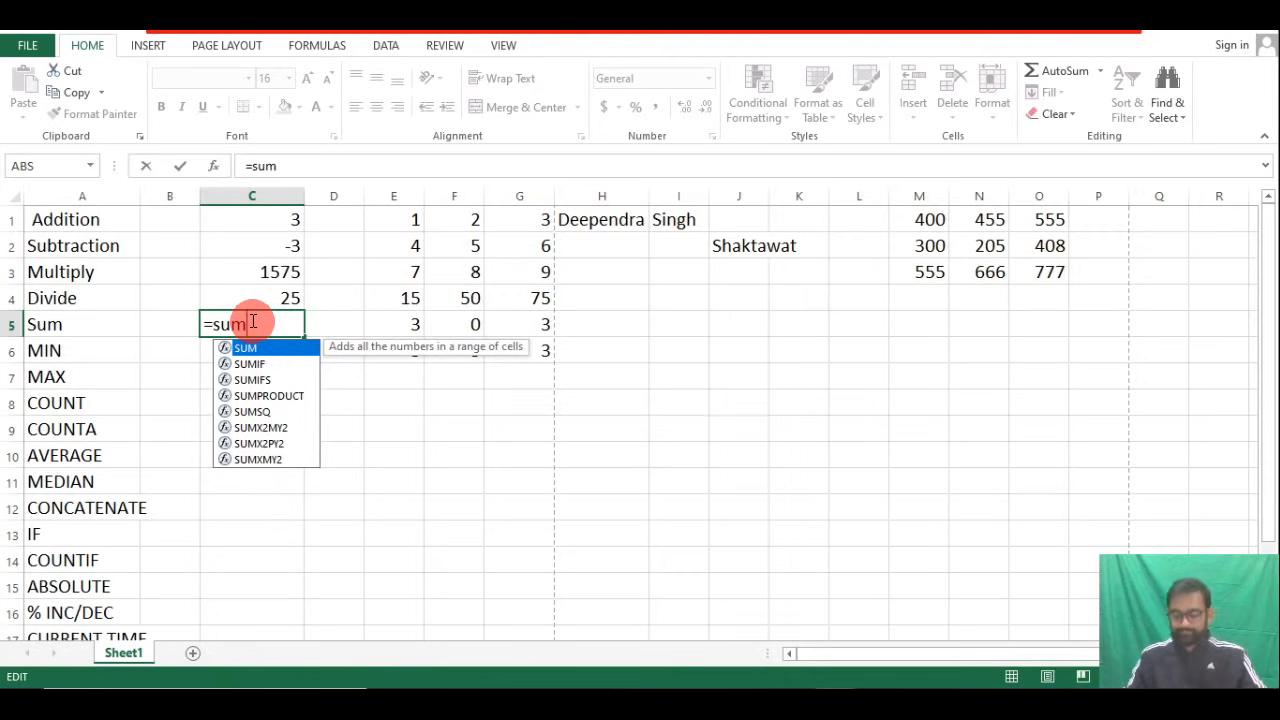
type("(")
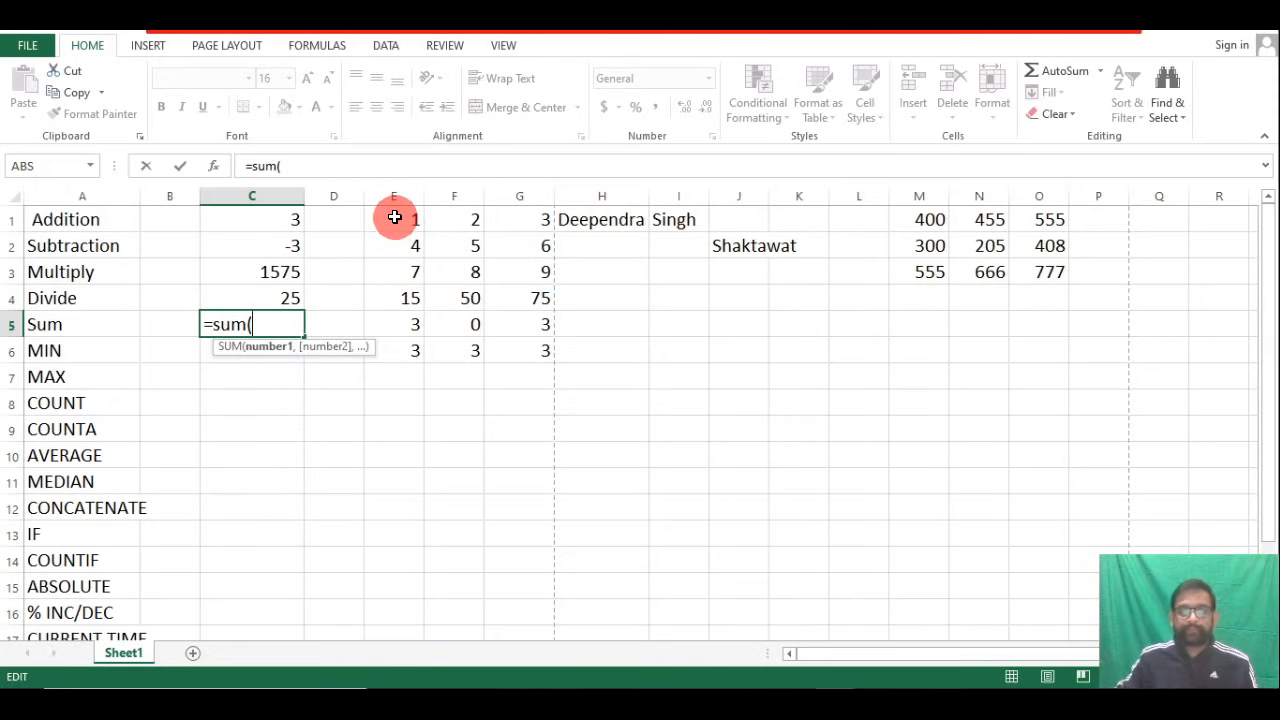
left_click_drag(395, 217, 514, 351)
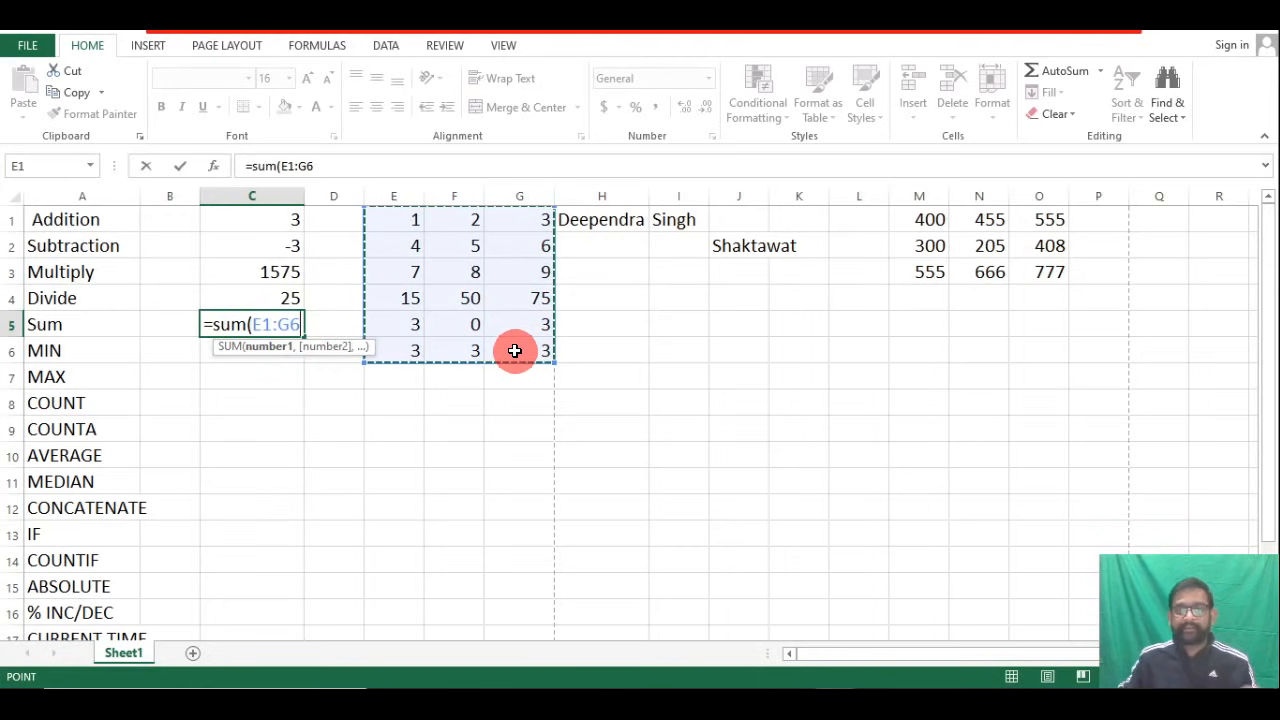
type(")")
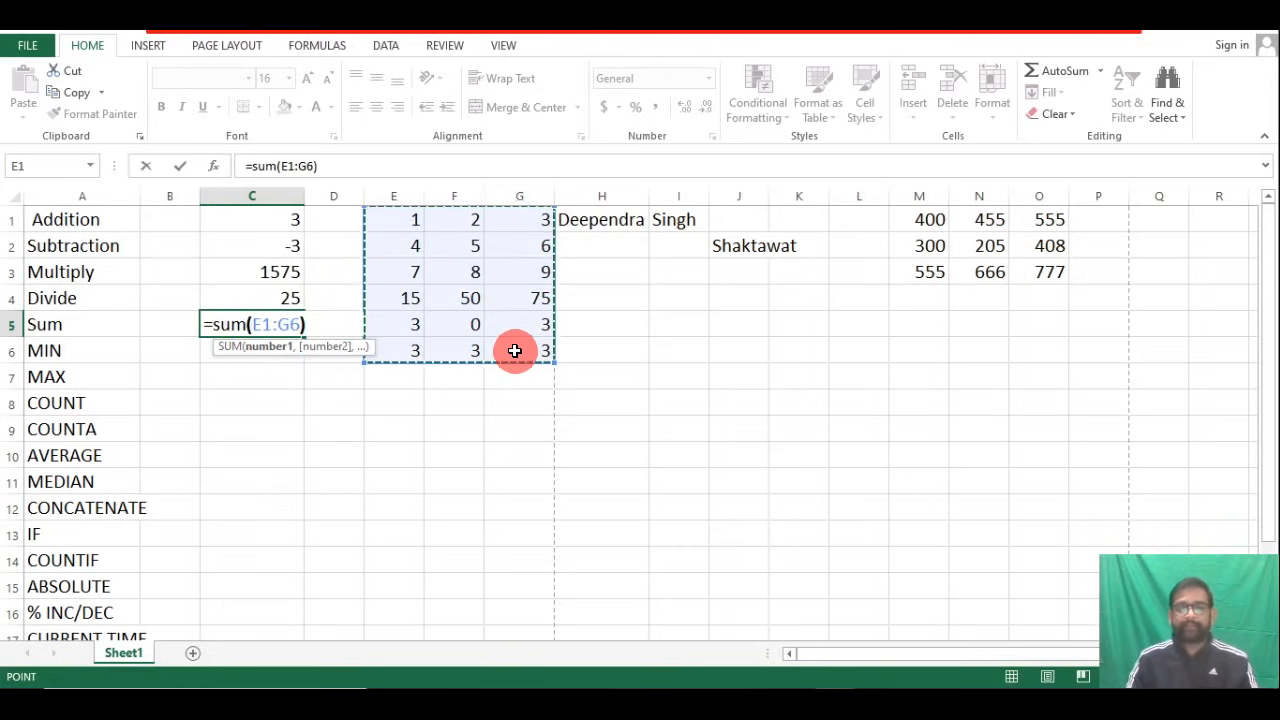
key("Return")
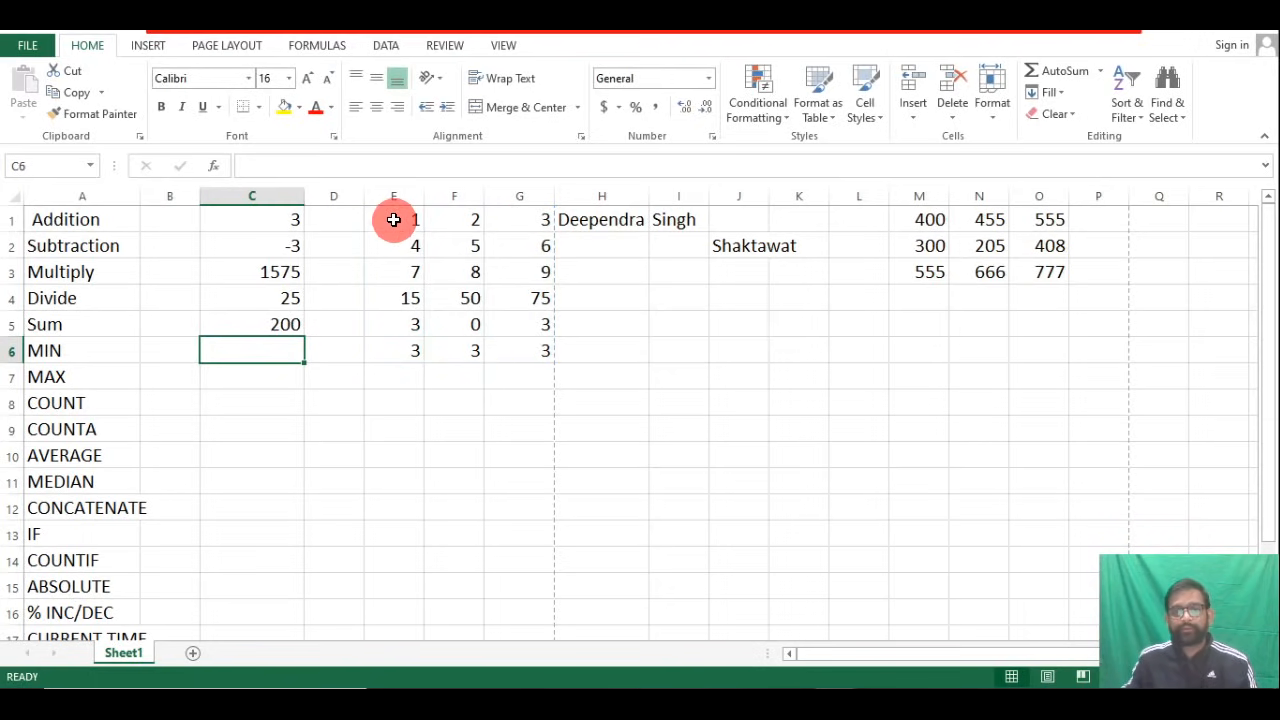
left_click_drag(391, 220, 500, 348)
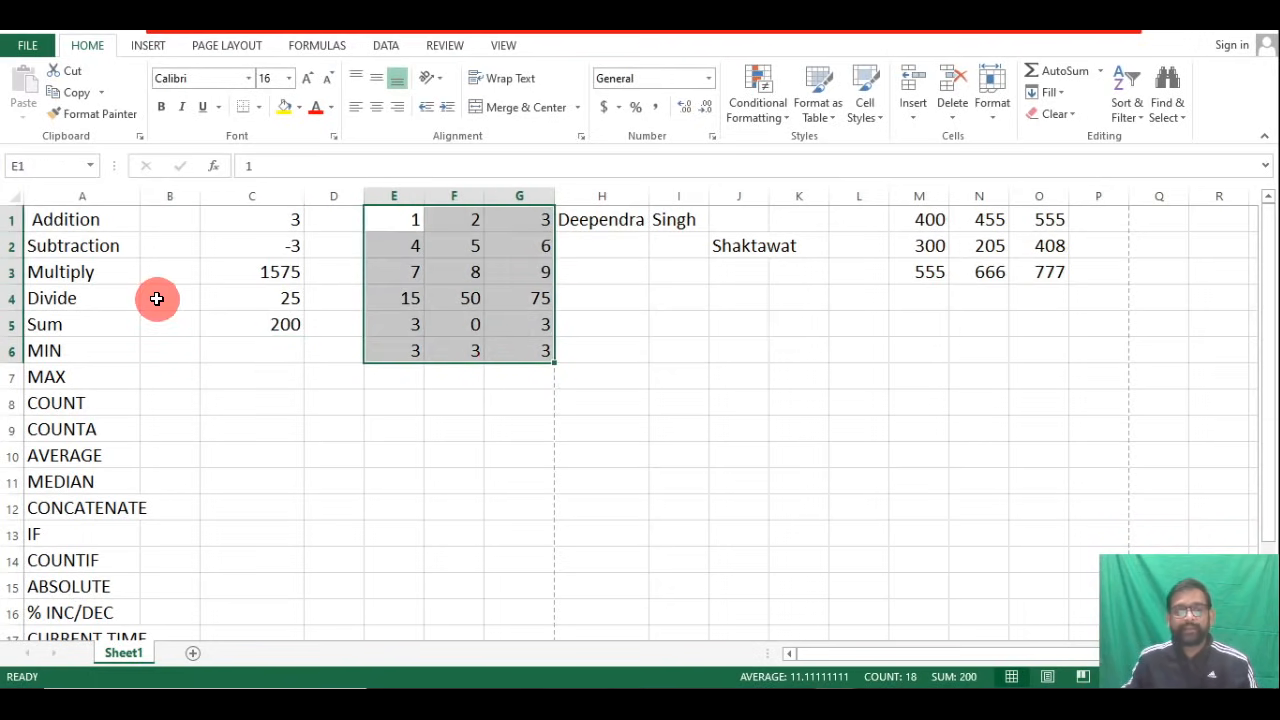
left_click(265, 324)
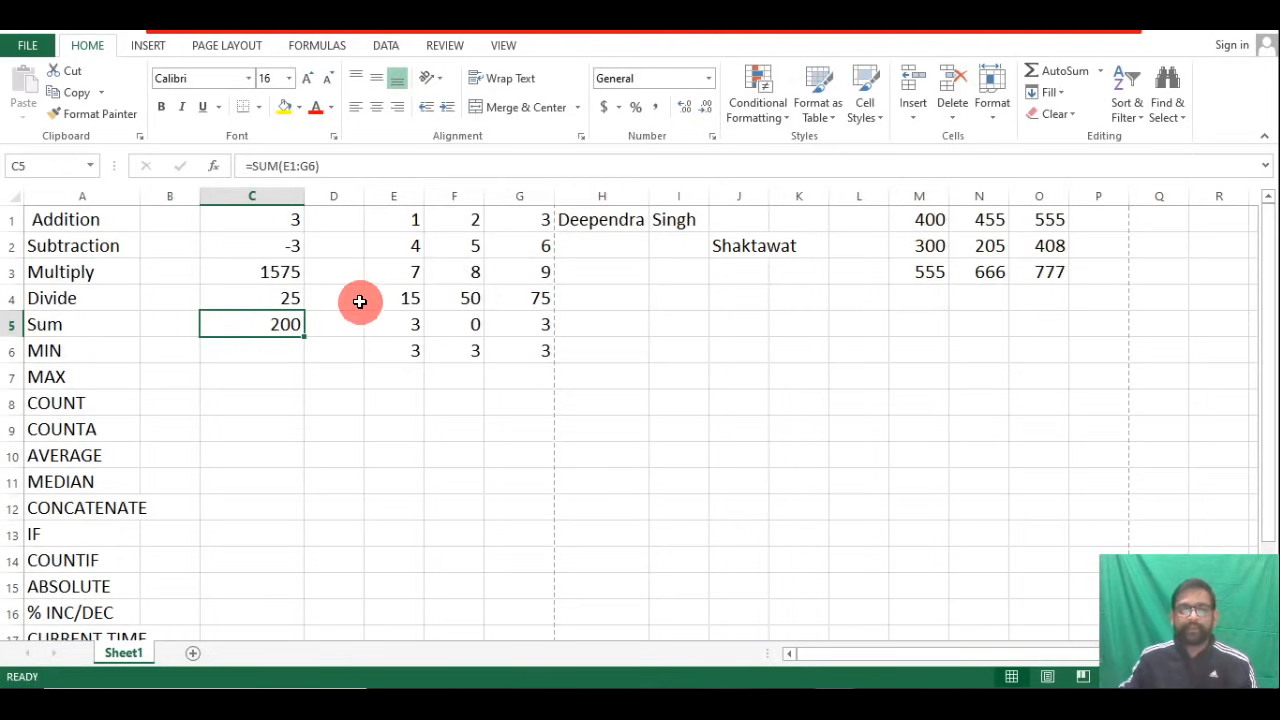
Enter a second sum formula in D5 that totals the other number block: =SUM(M1:O3).
left_click(331, 326)
type("=")
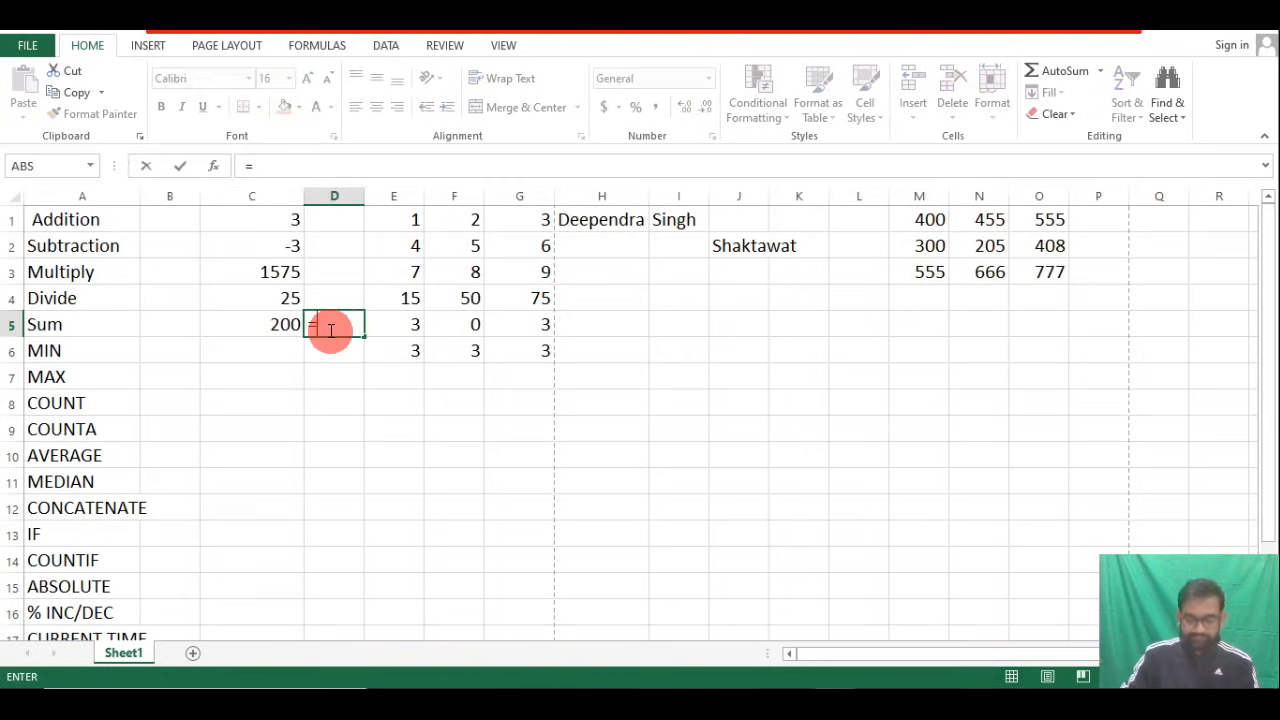
type("sum(")
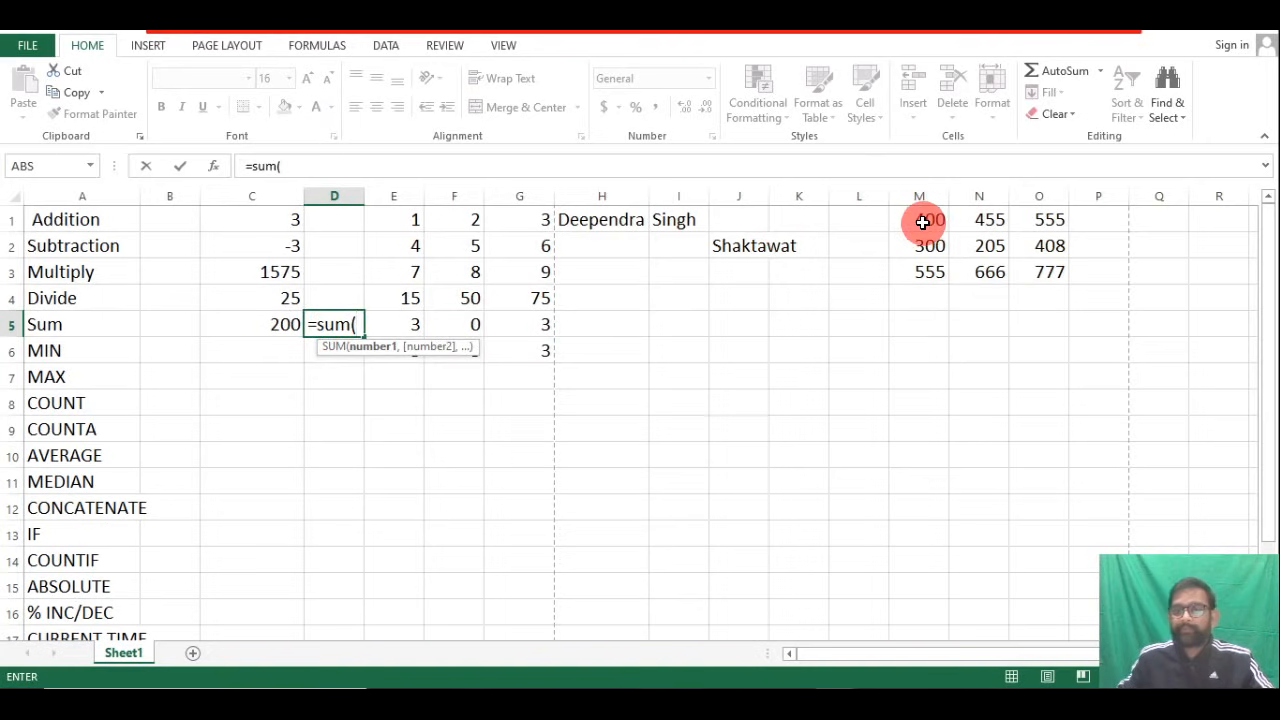
left_click_drag(923, 222, 1051, 264)
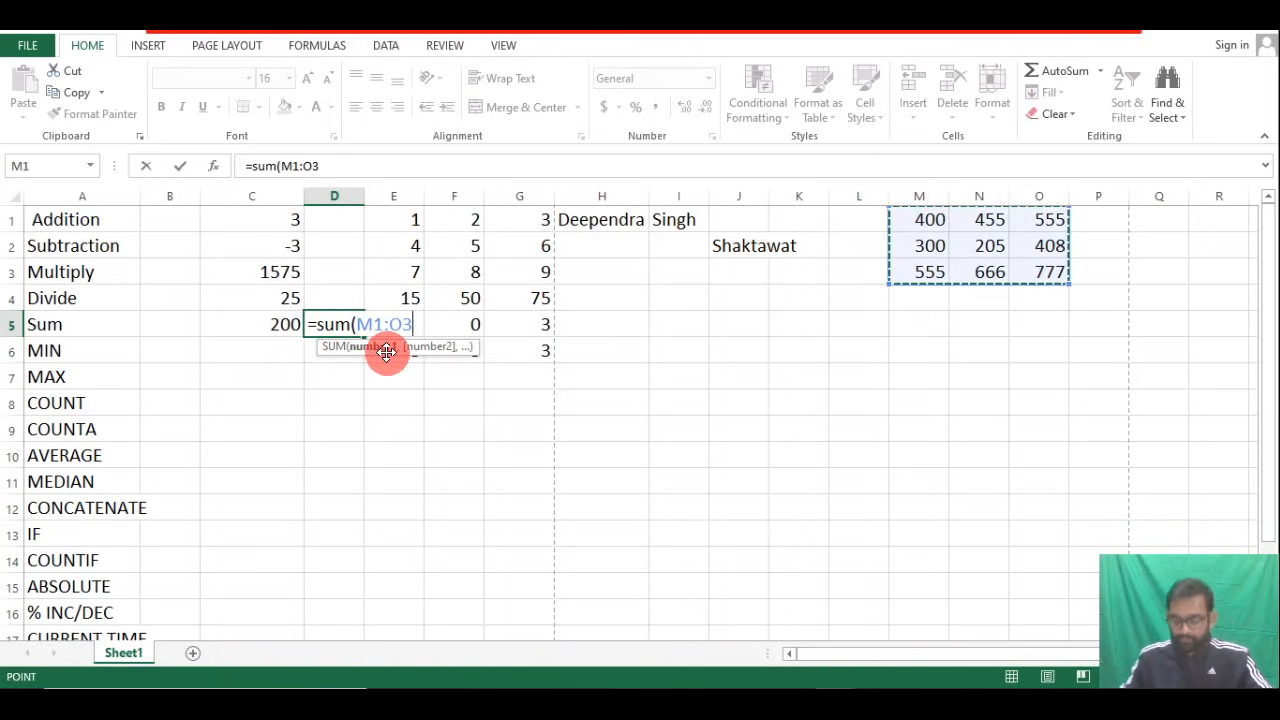
type(")")
key("Return")
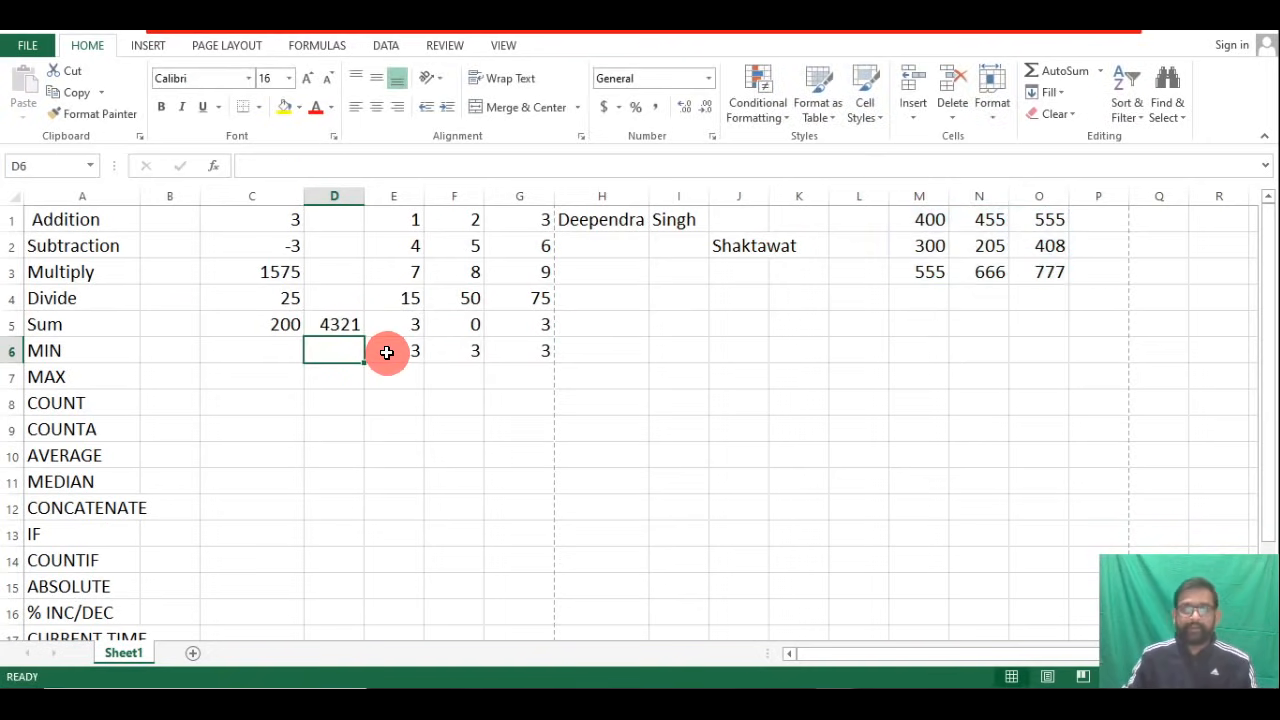
Enter the formula =MIN(E1:G6) in C6, in the MIN row, and check it against the smallest source number.
left_click(280, 350)
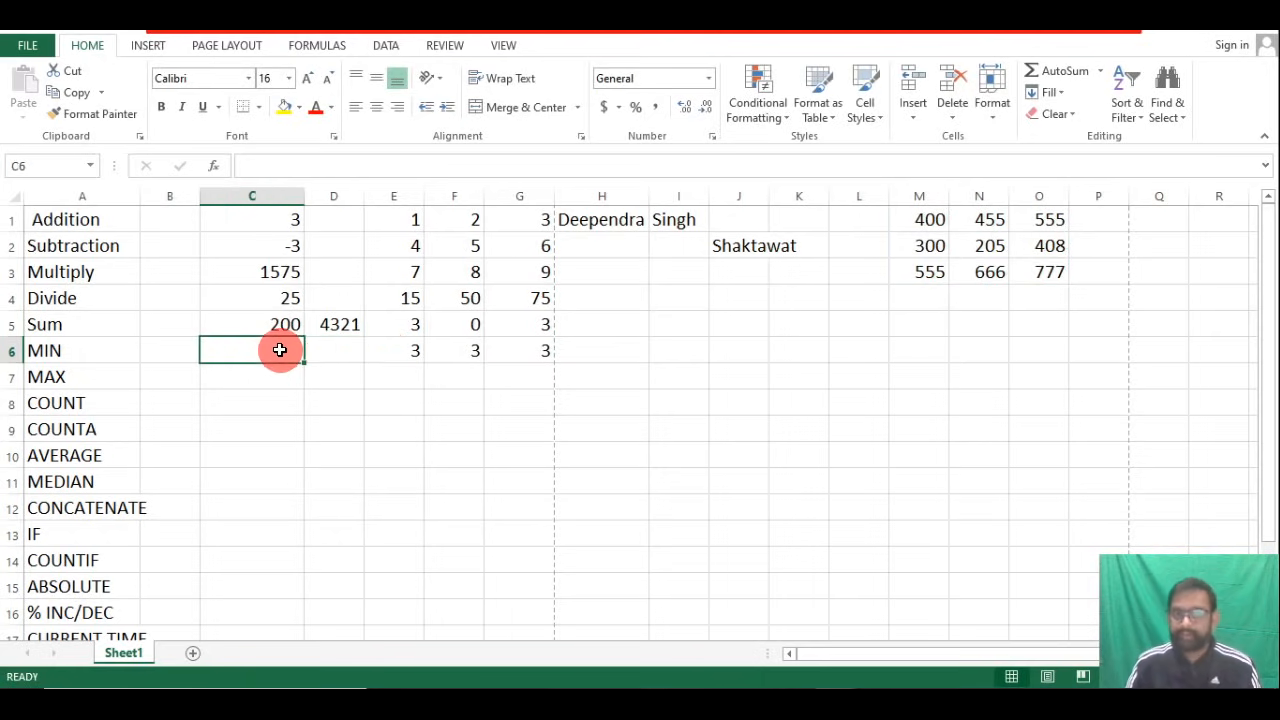
double_click(280, 350)
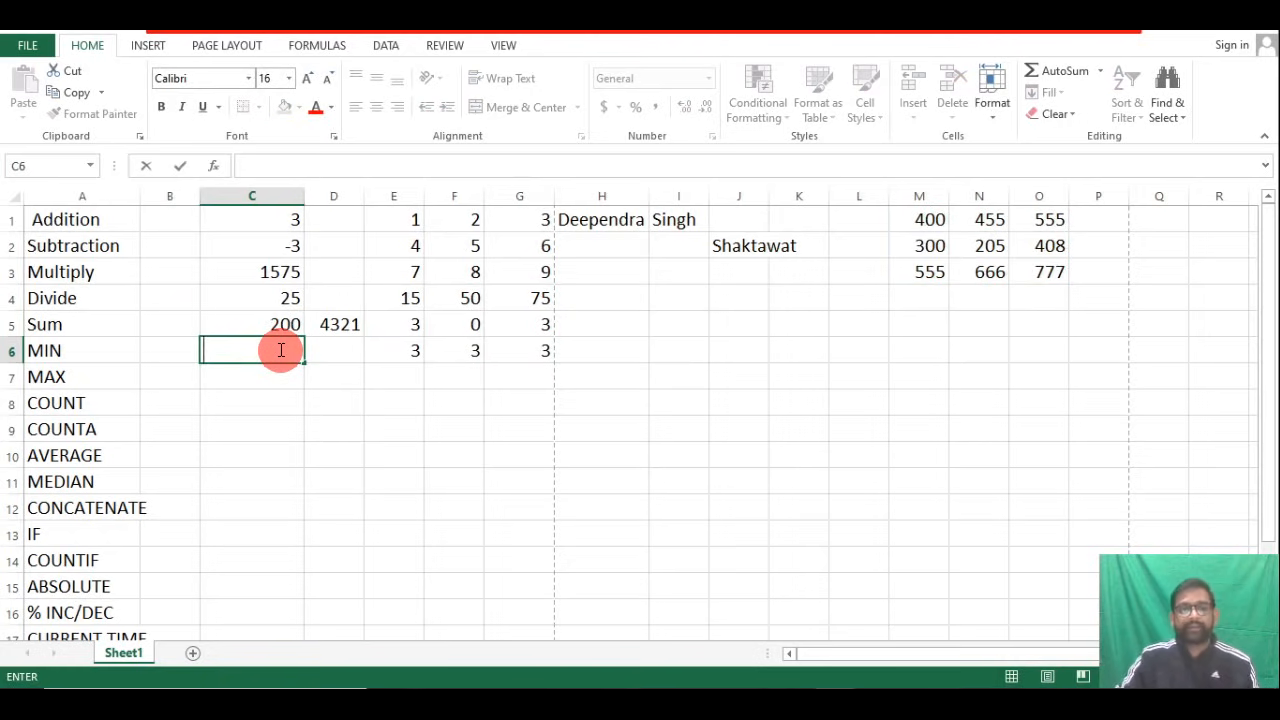
type("=")
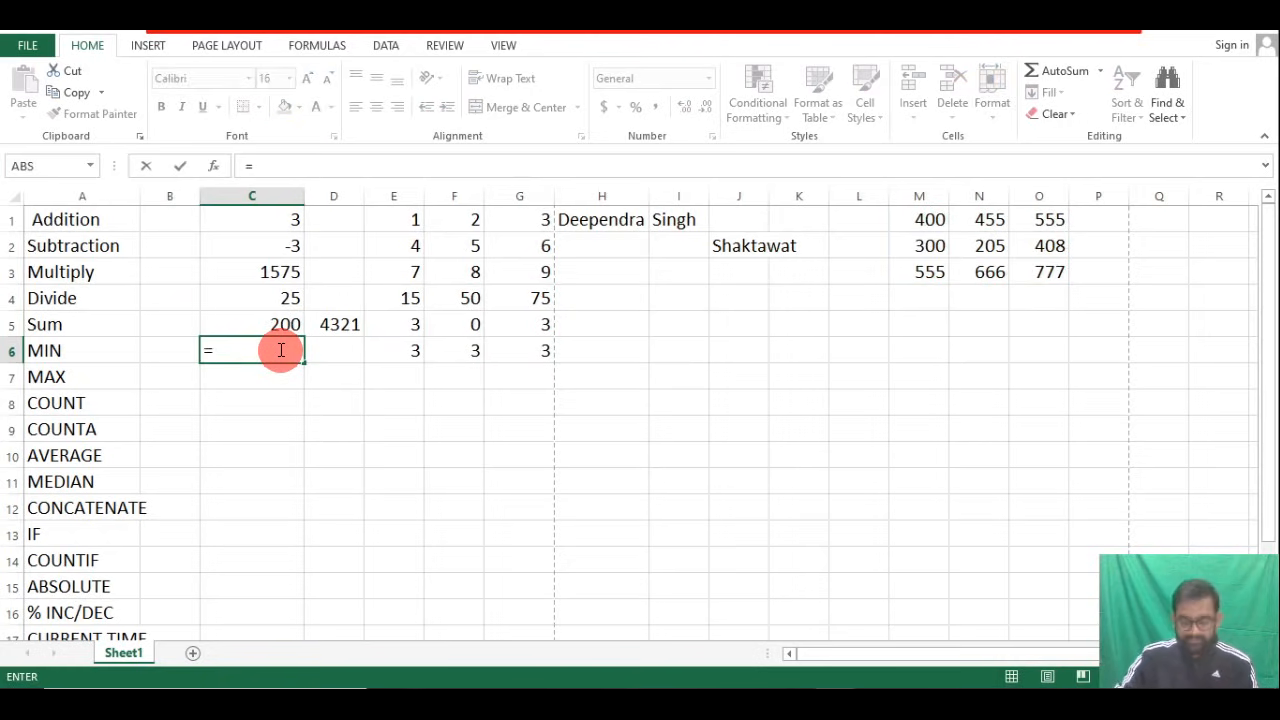
type("min")
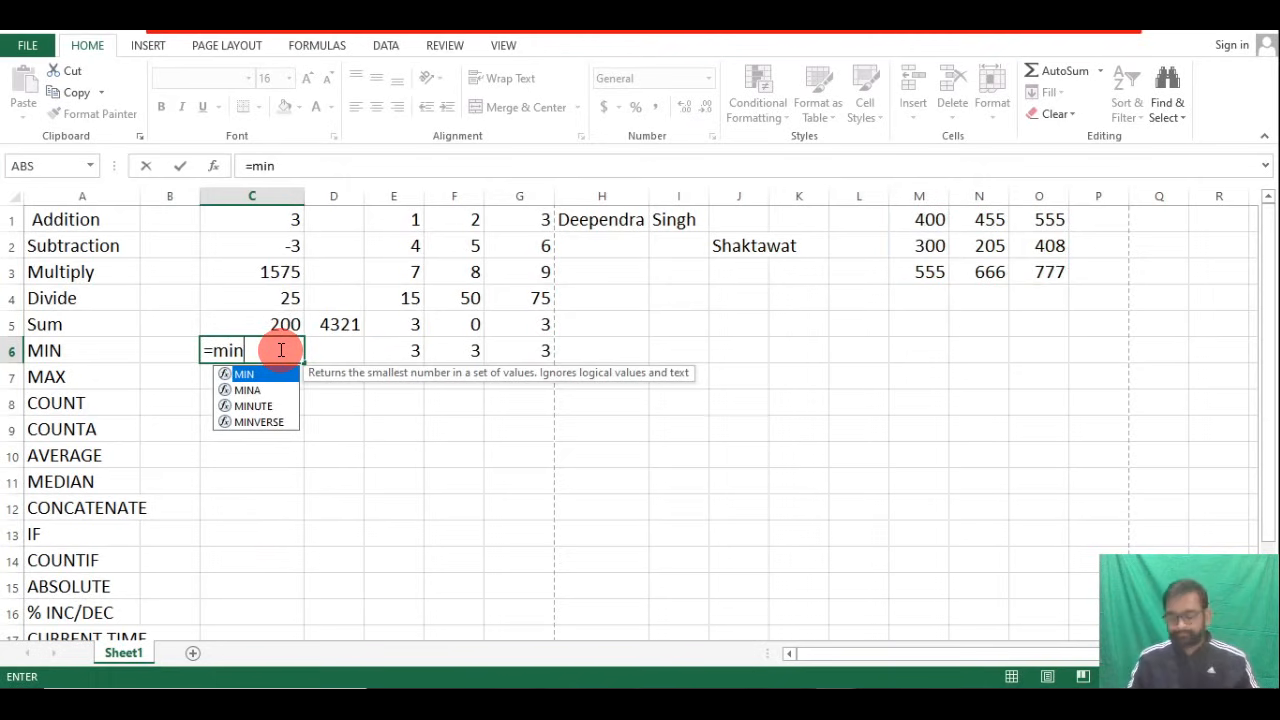
type("(")
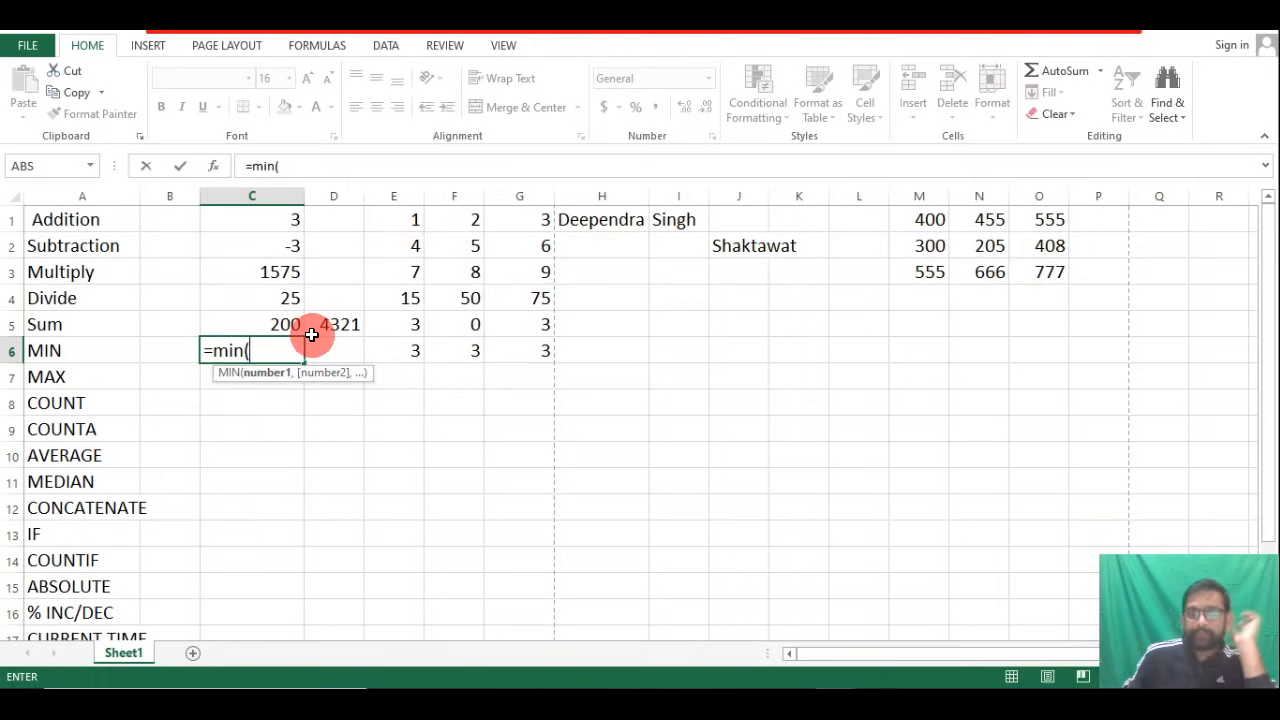
left_click_drag(402, 216, 522, 351)
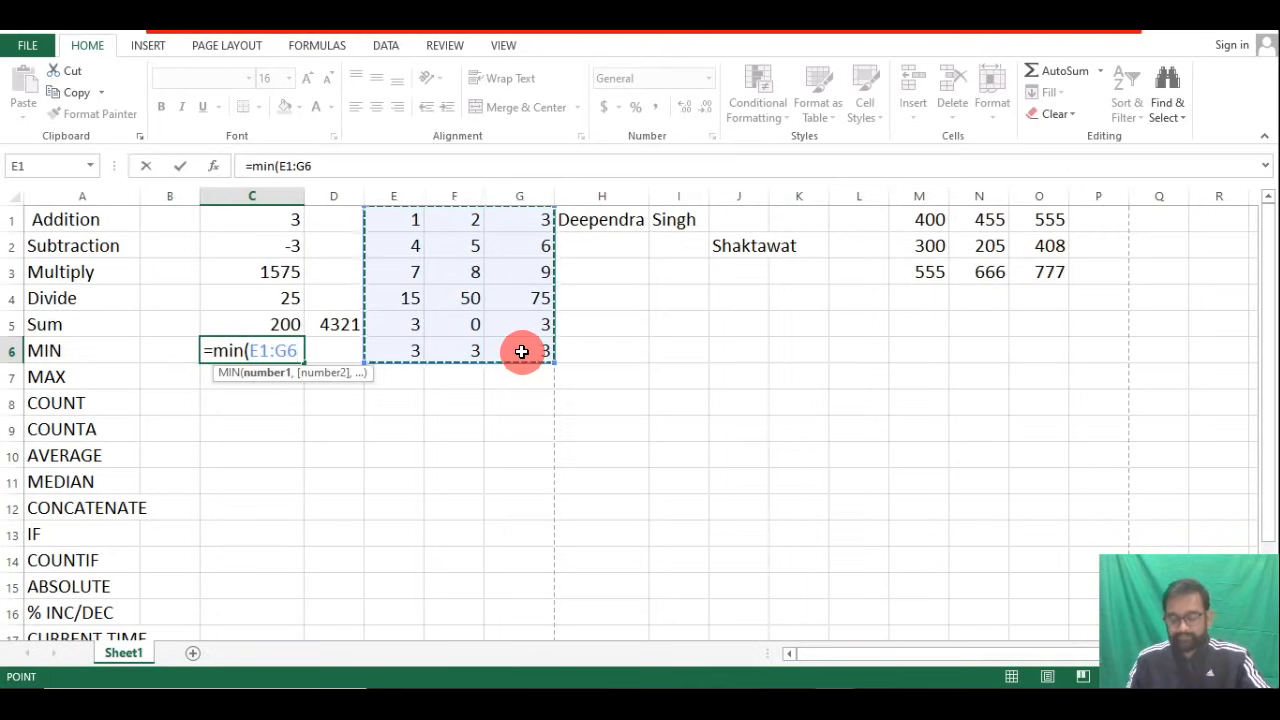
type(")")
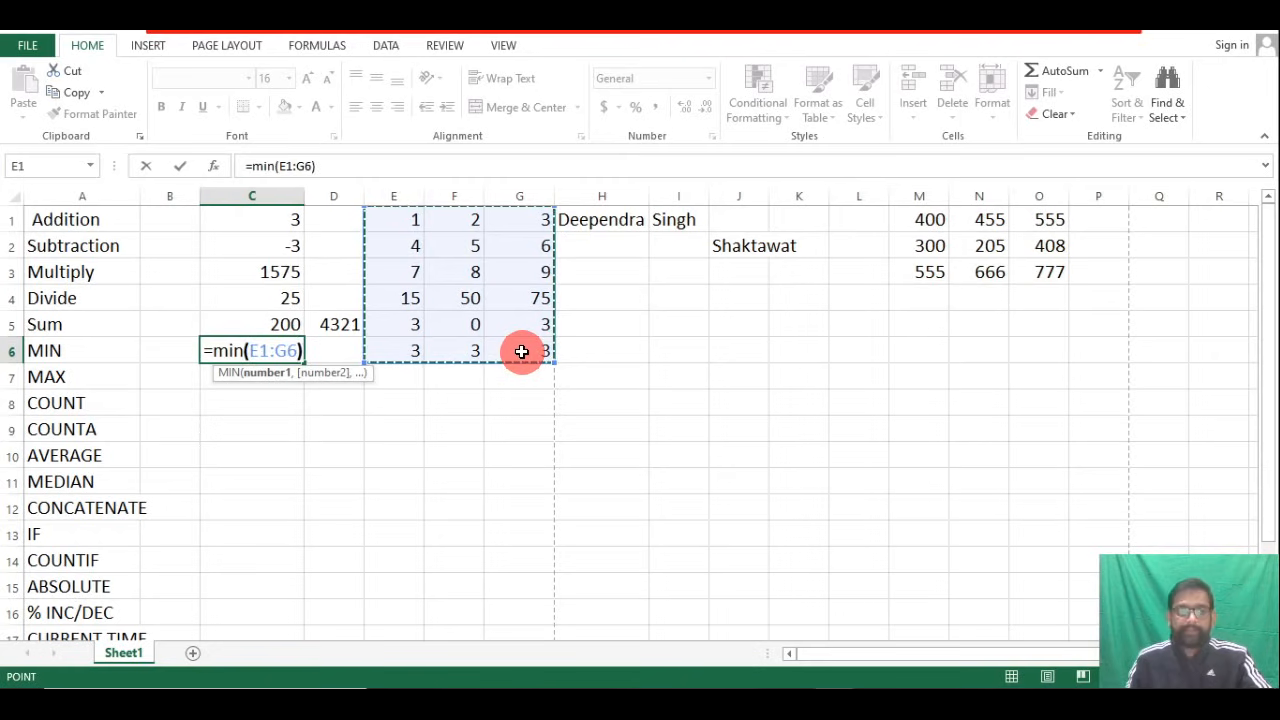
key("Return")
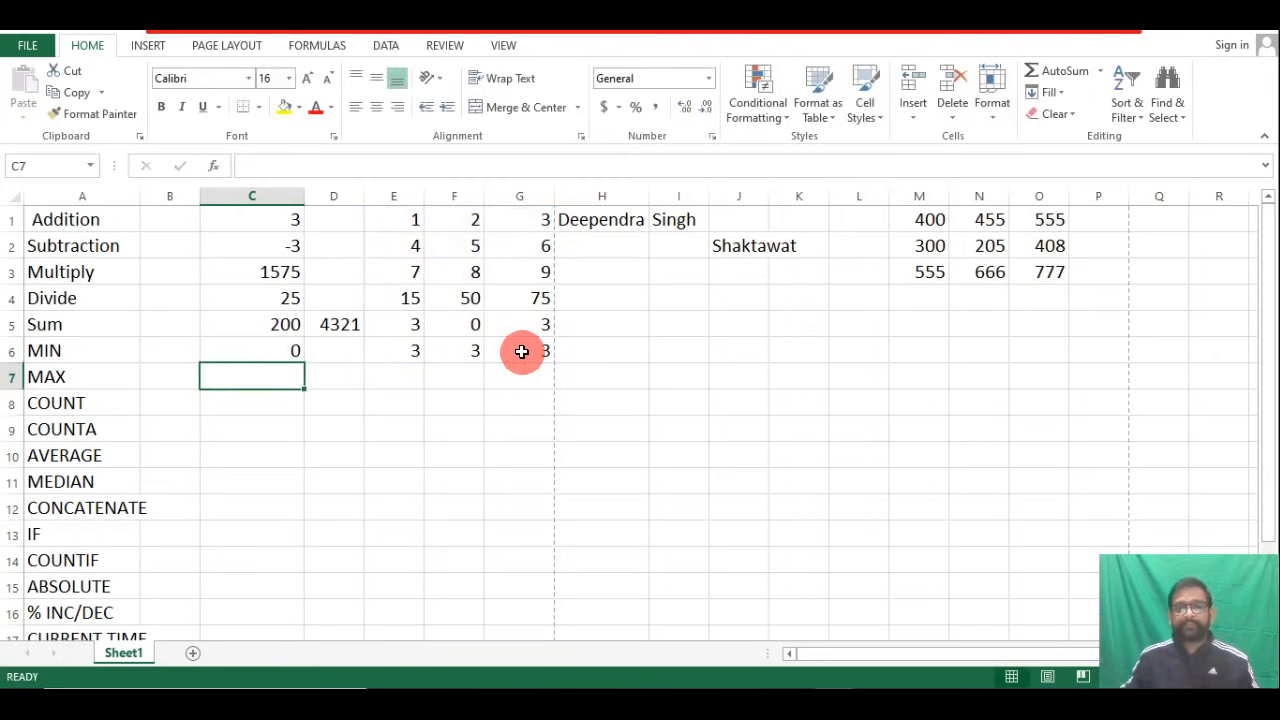
left_click(458, 324)
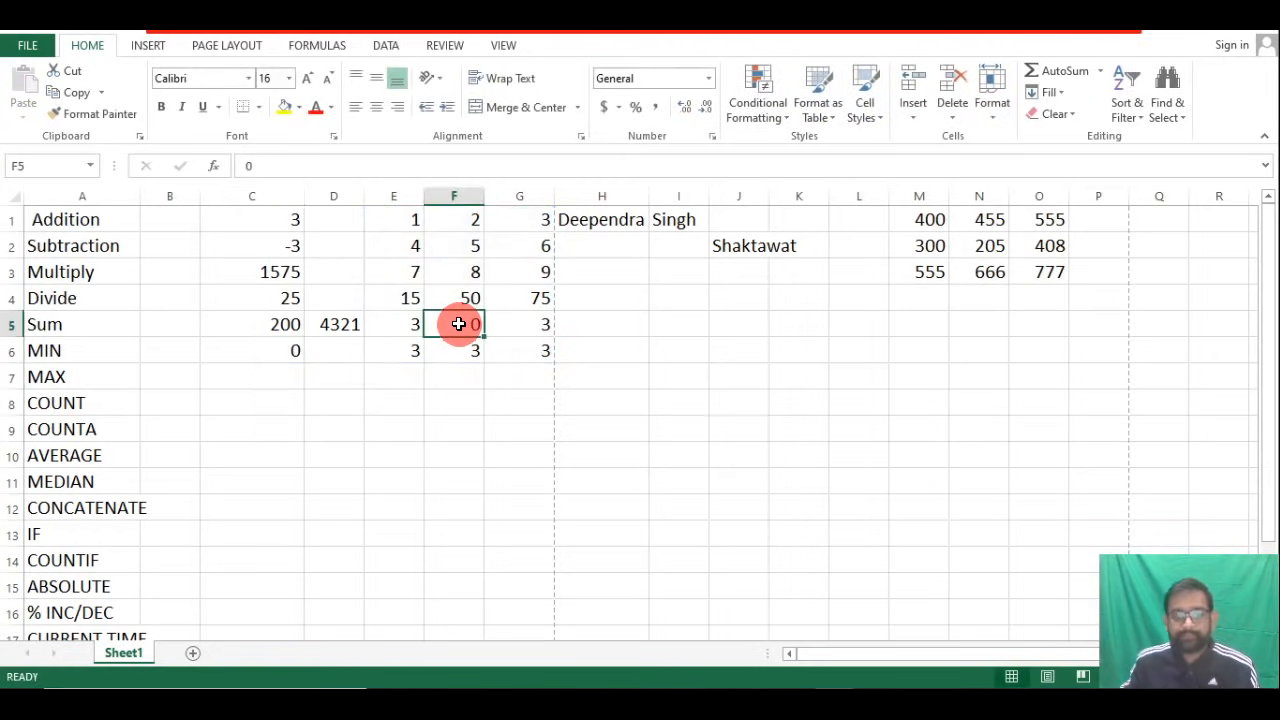
left_click(253, 347)
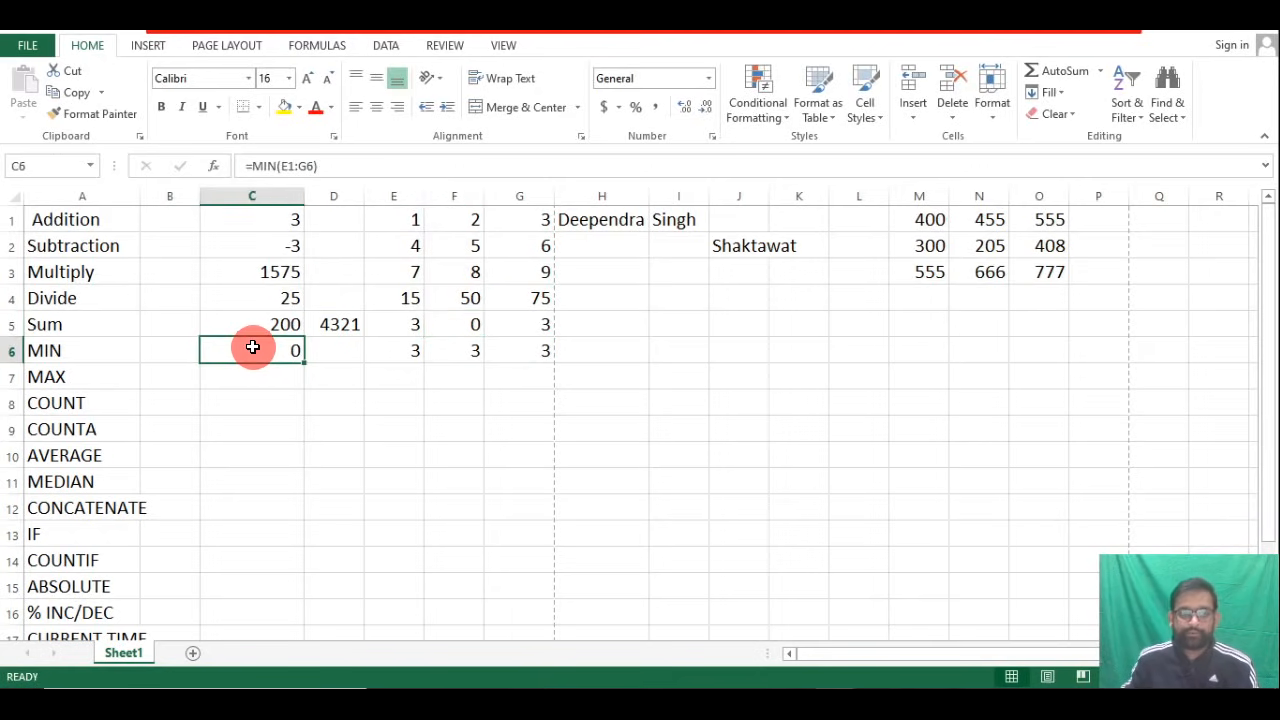
Enter the formula =MAX(E1:G6) in C7, in the MAX row, and check it against the largest source number.
left_click(260, 383)
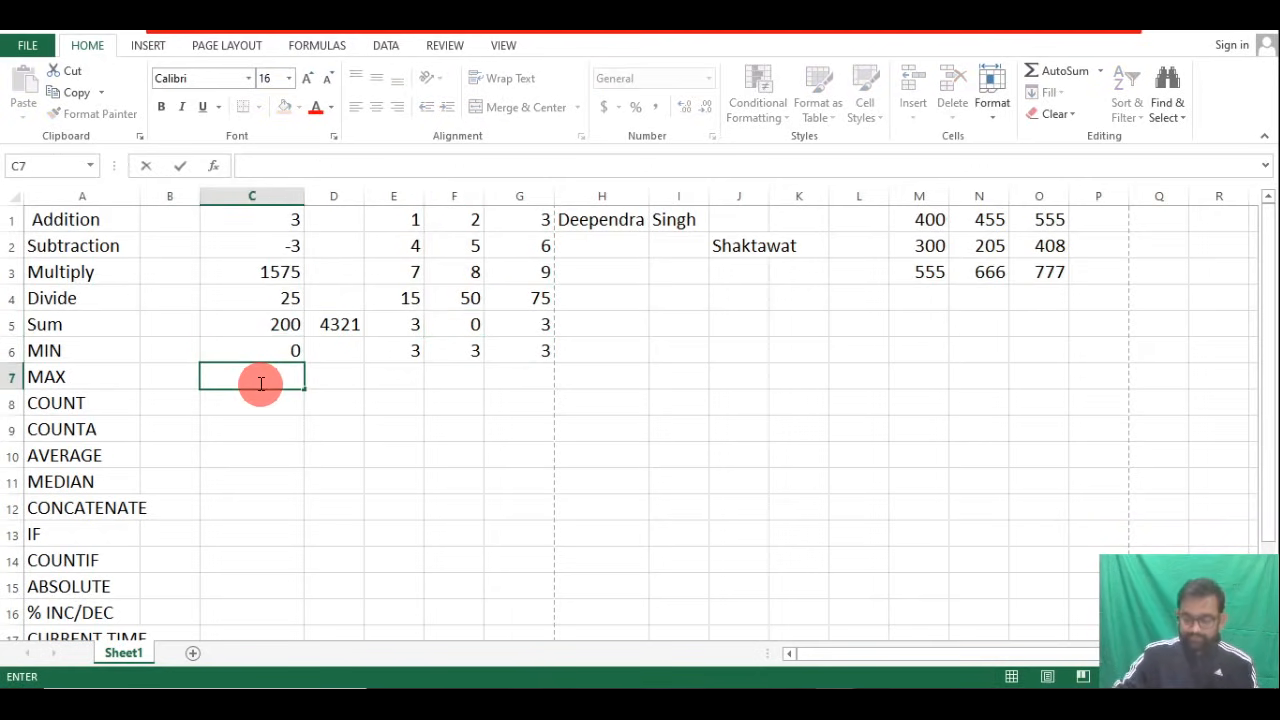
type("=max")
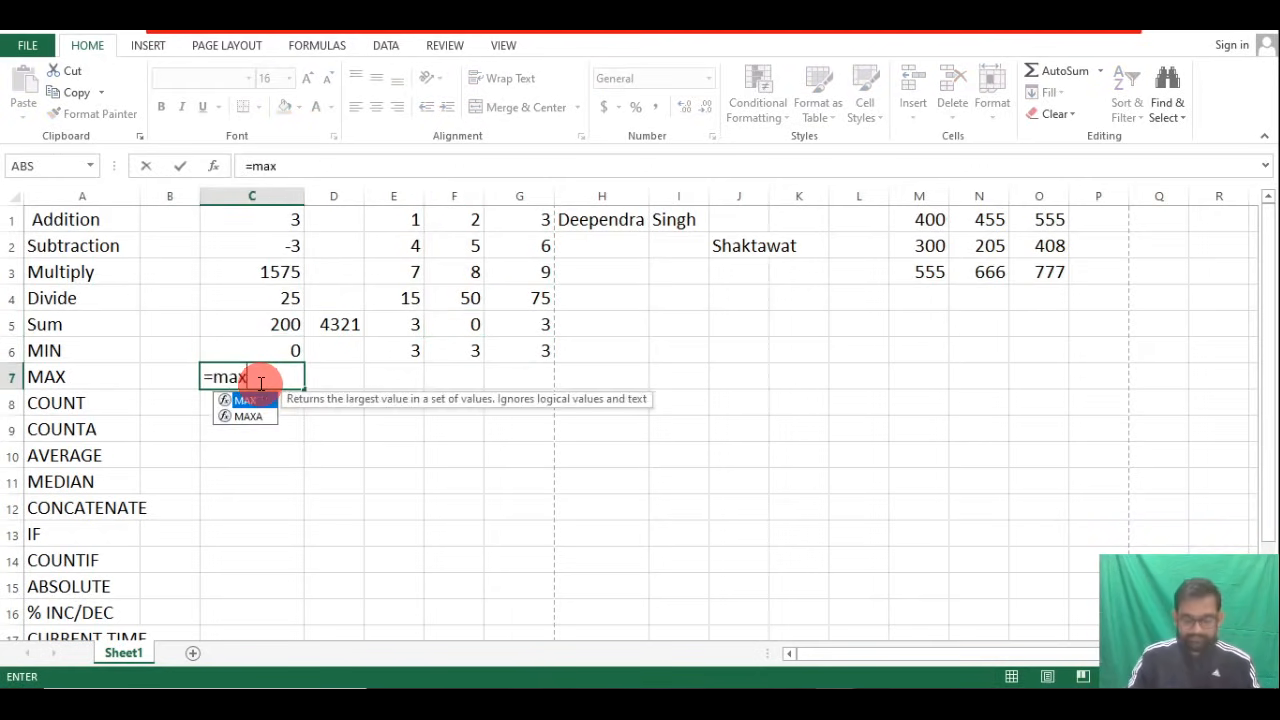
type("(")
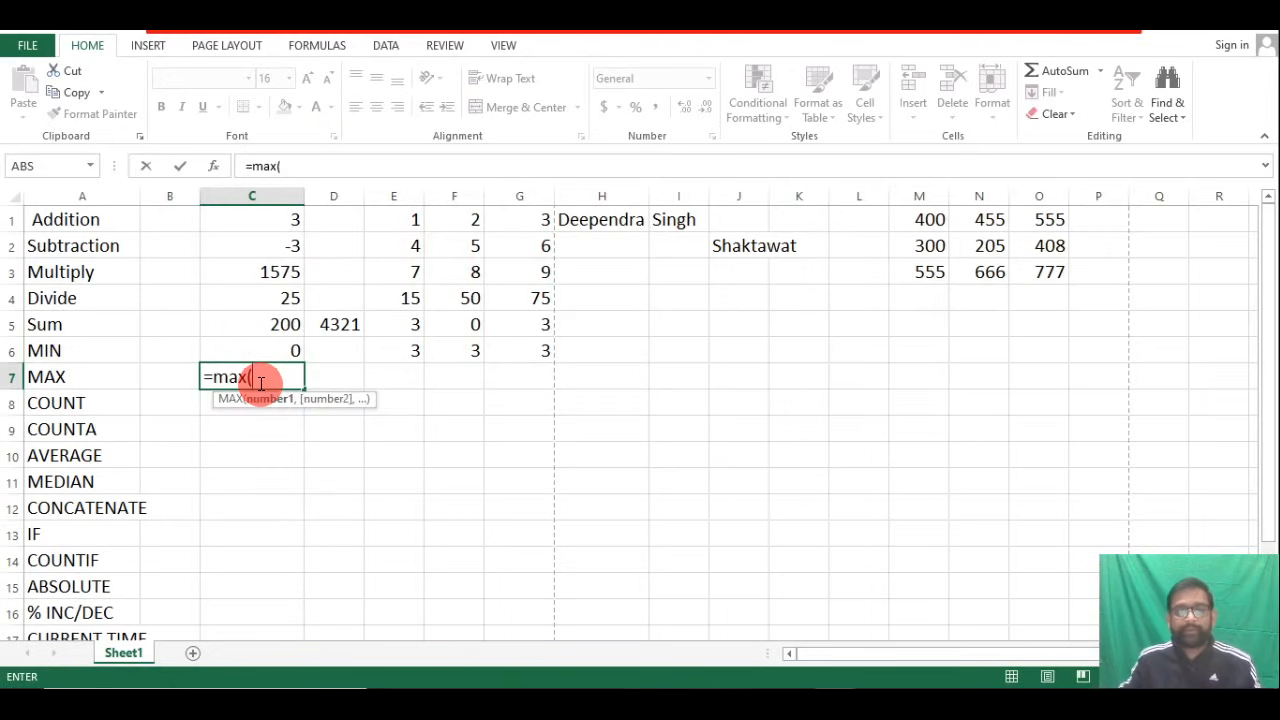
left_click_drag(386, 213, 524, 349)
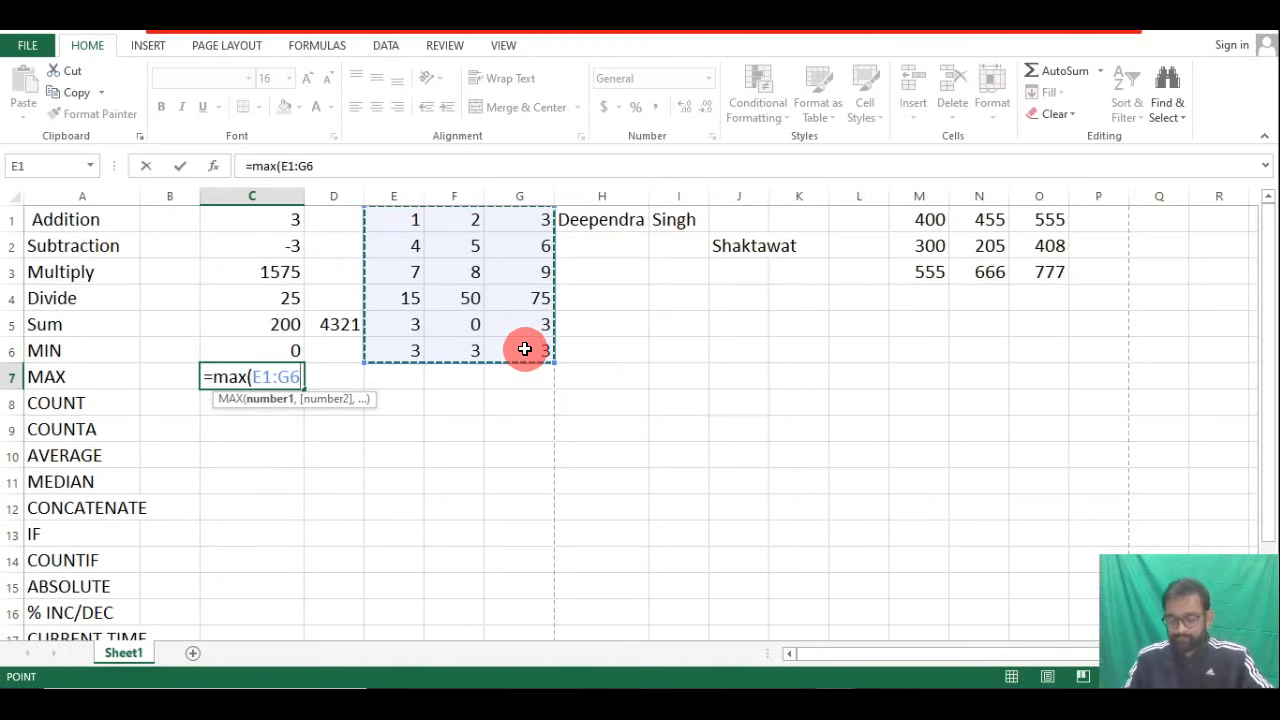
key("Return")
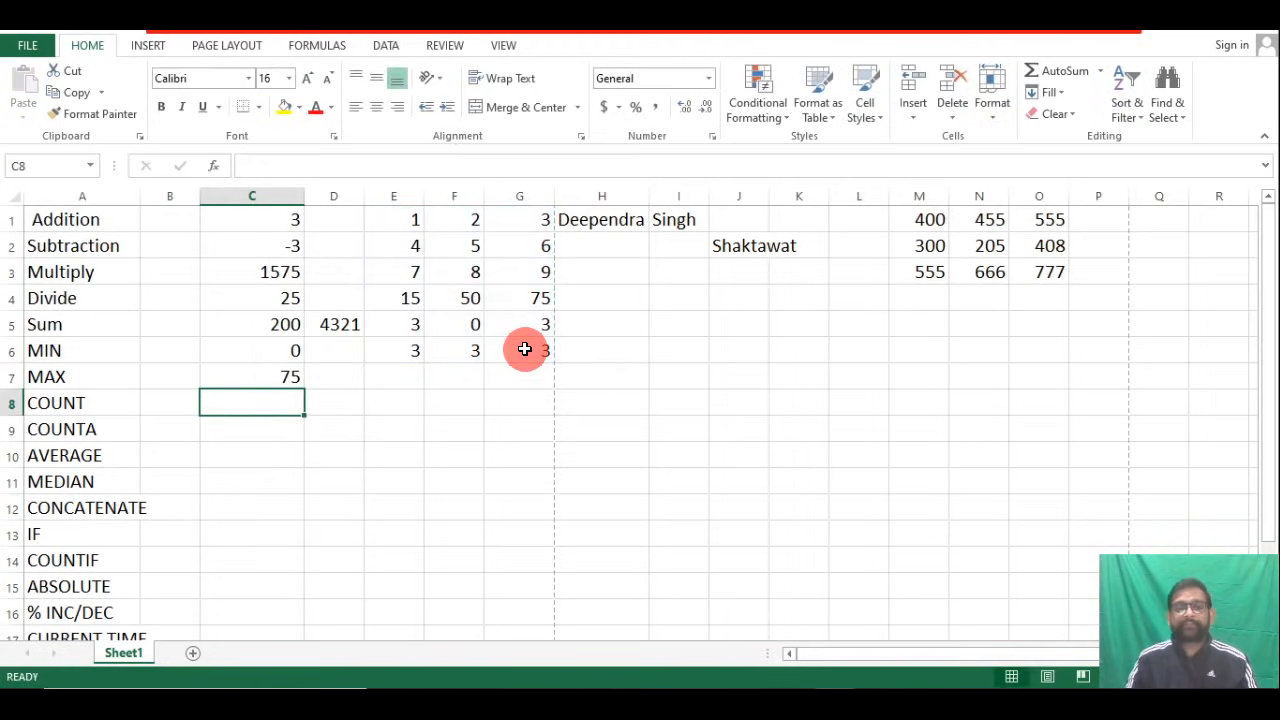
left_click(534, 295)
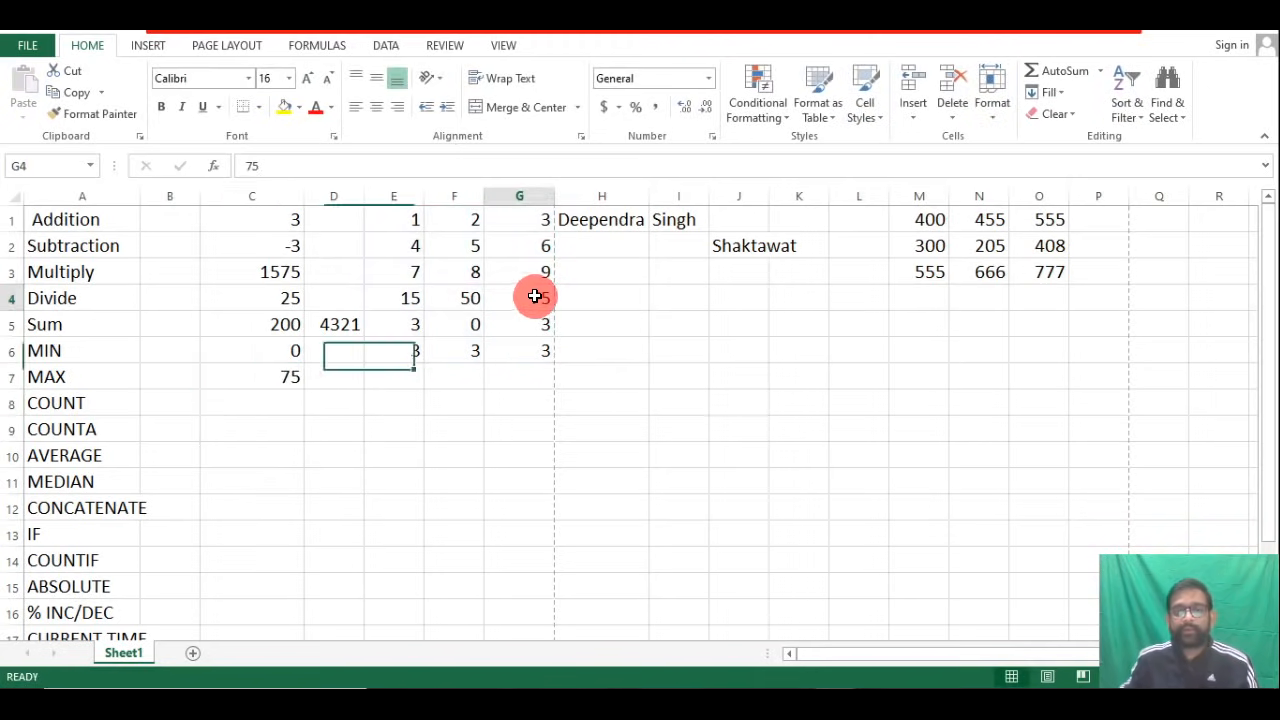
left_click(269, 376)
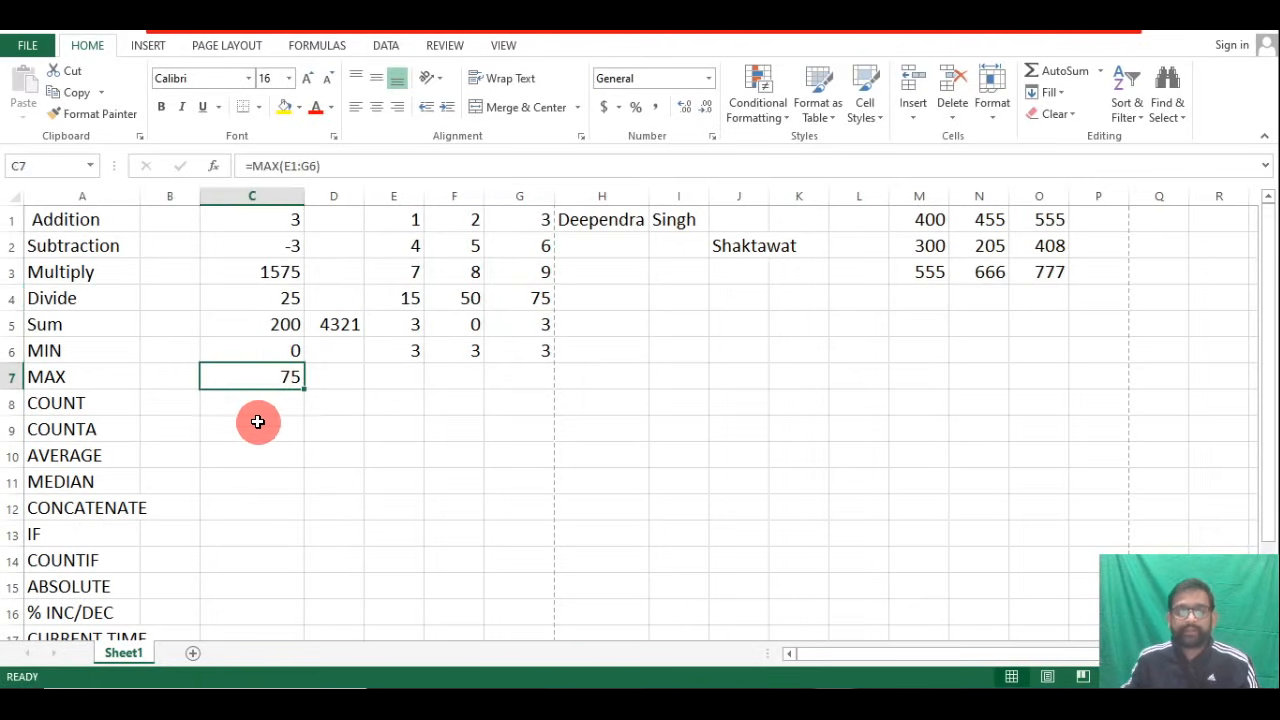
Enter the formula =COUNT(E1:K6) in C8, in the COUNT row.
left_click(246, 403)
double_click(246, 403)
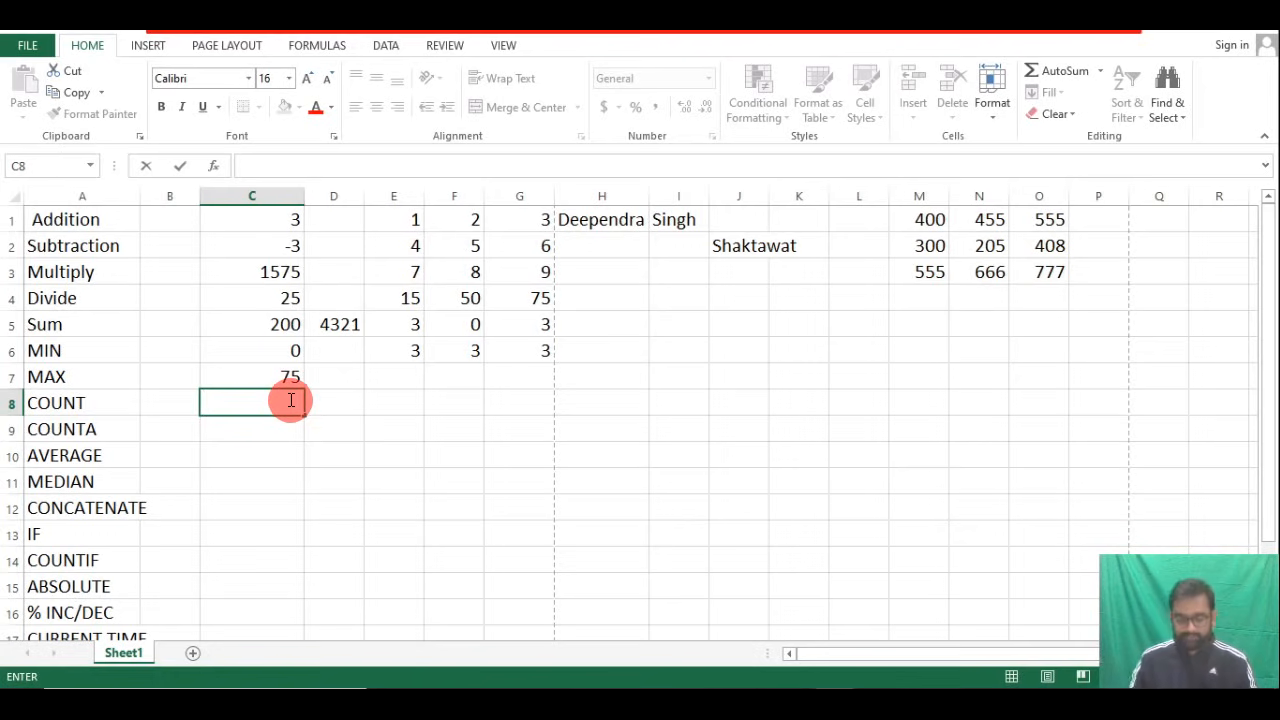
type("=c")
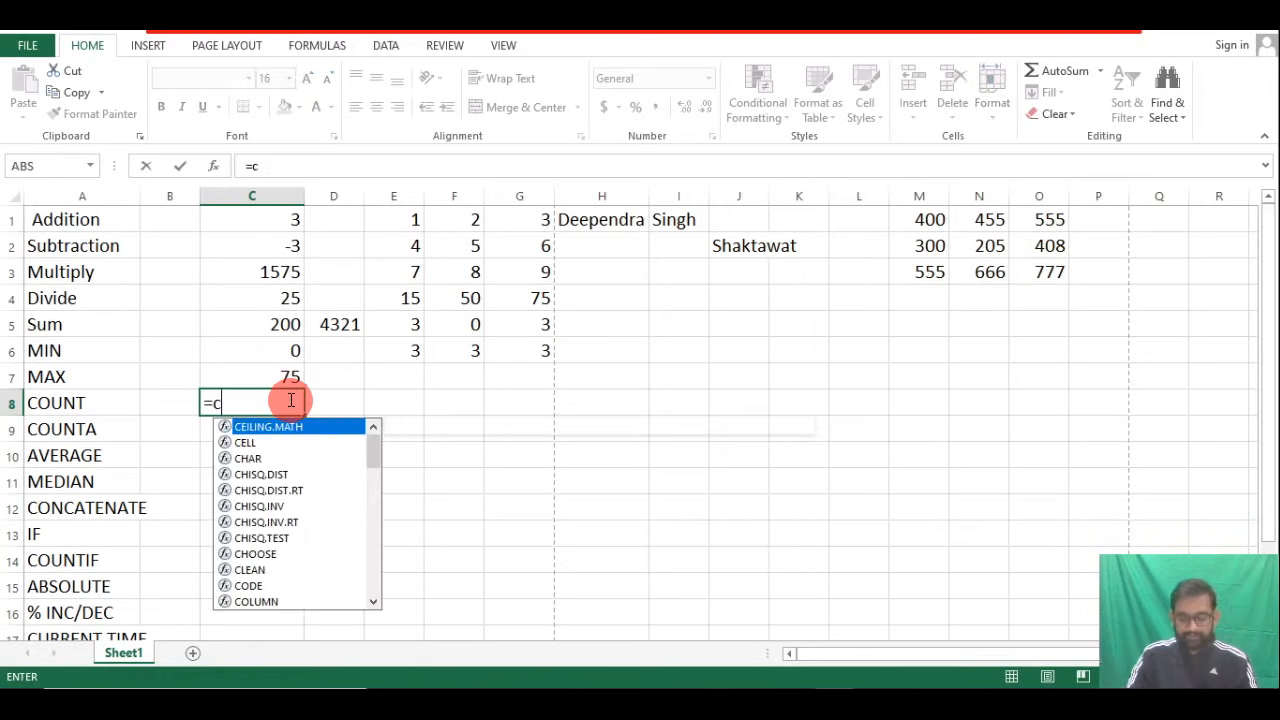
type("ount")
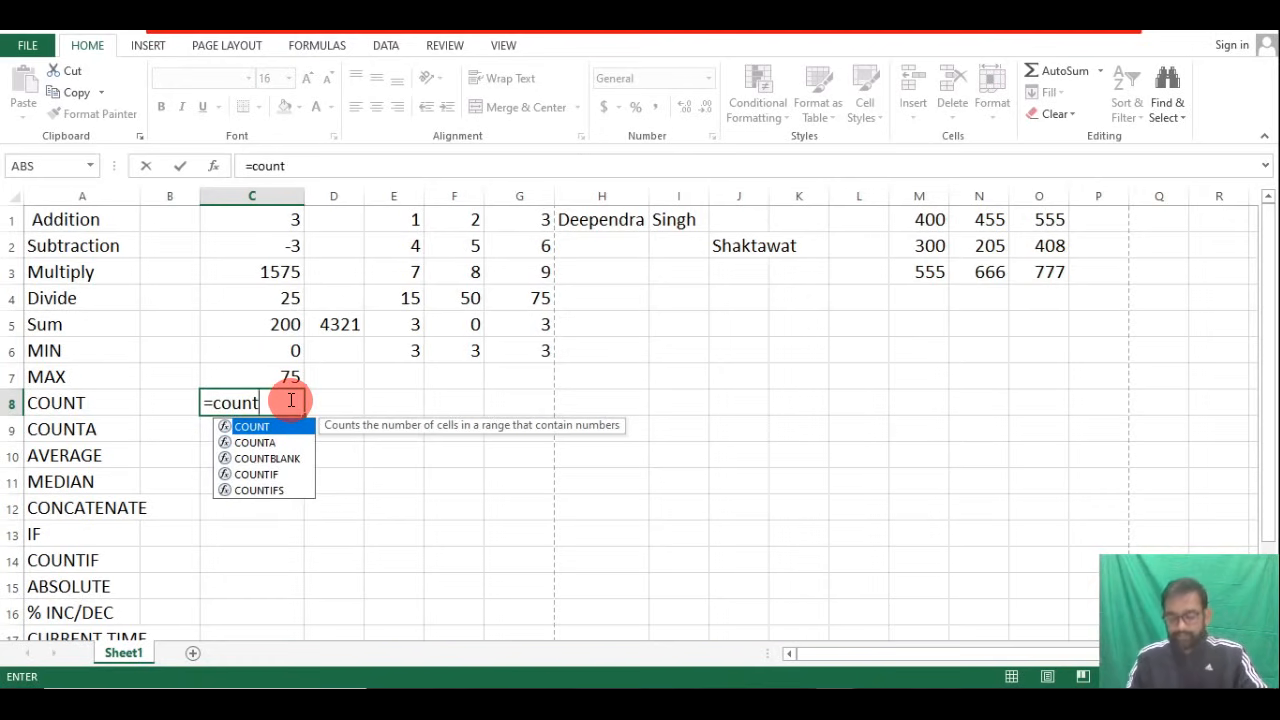
type("(")
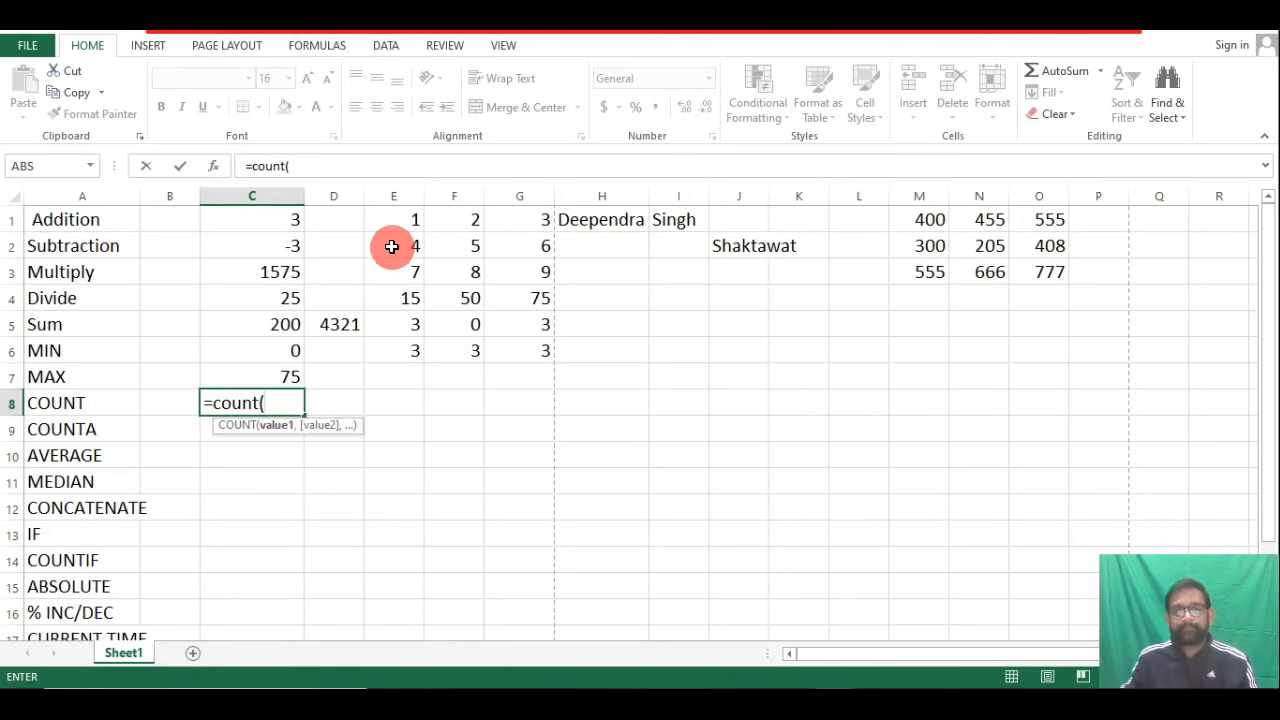
left_click_drag(398, 228, 795, 358)
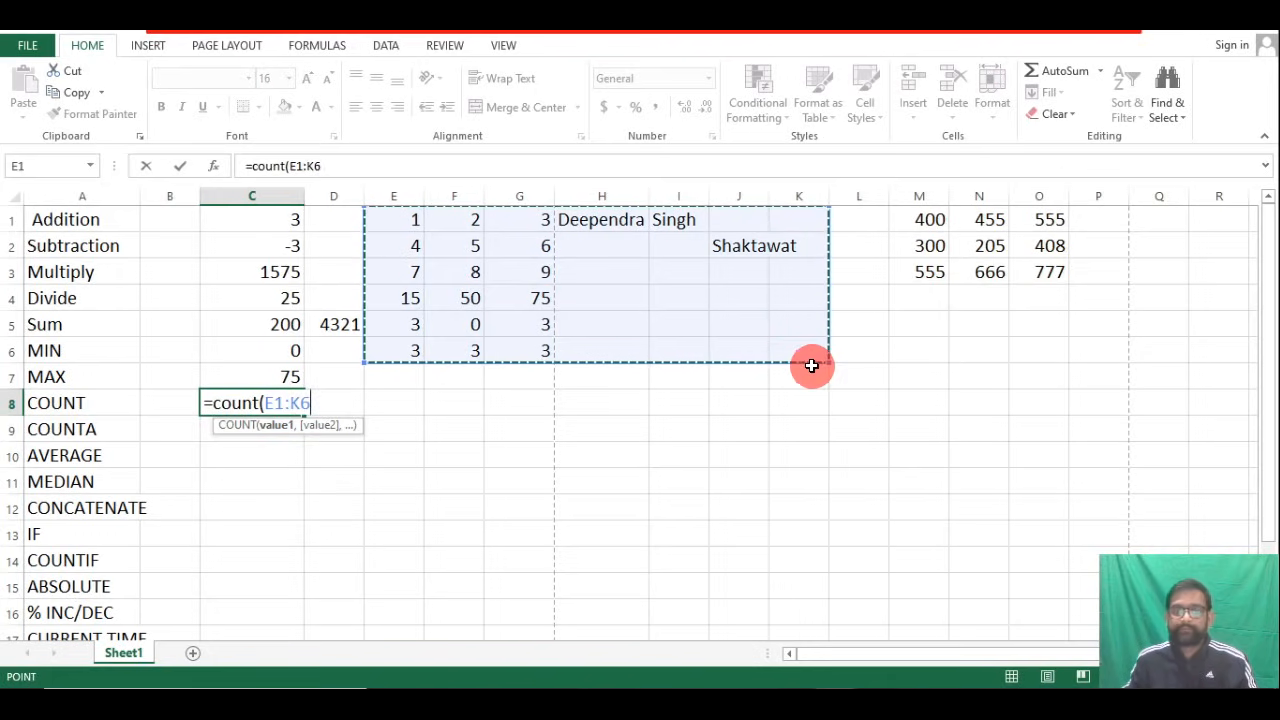
type(")")
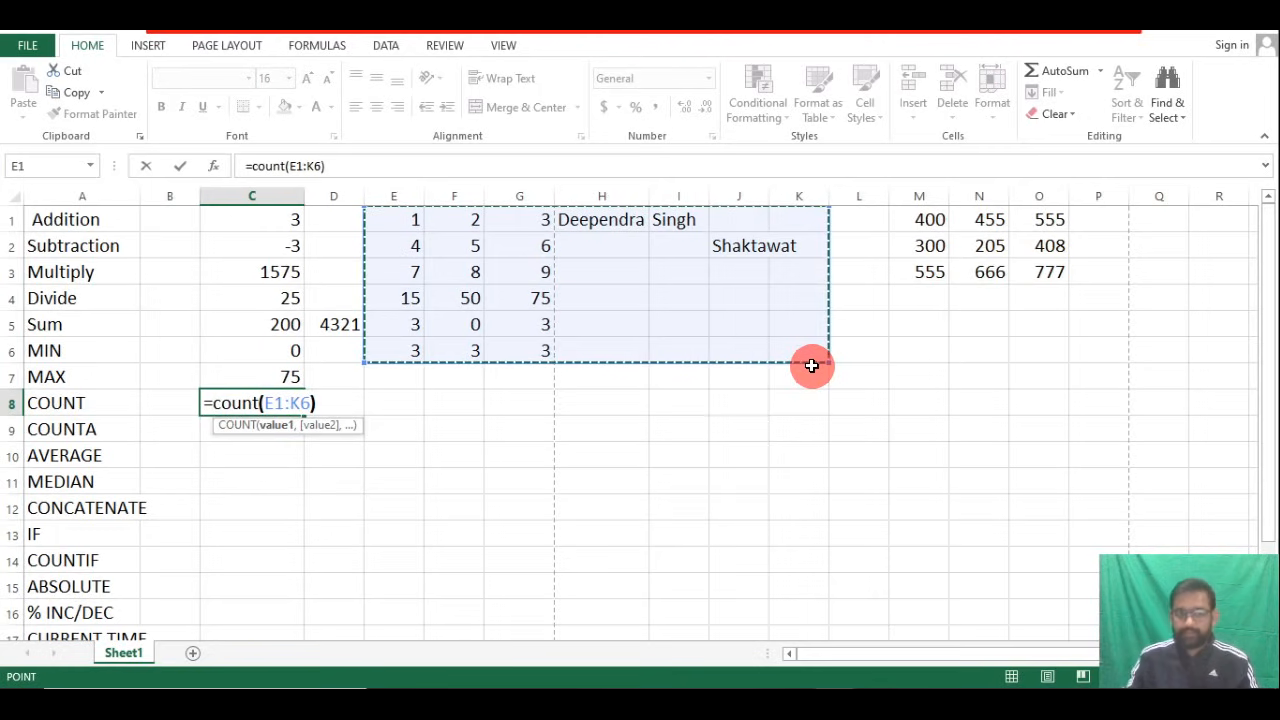
key("Return")
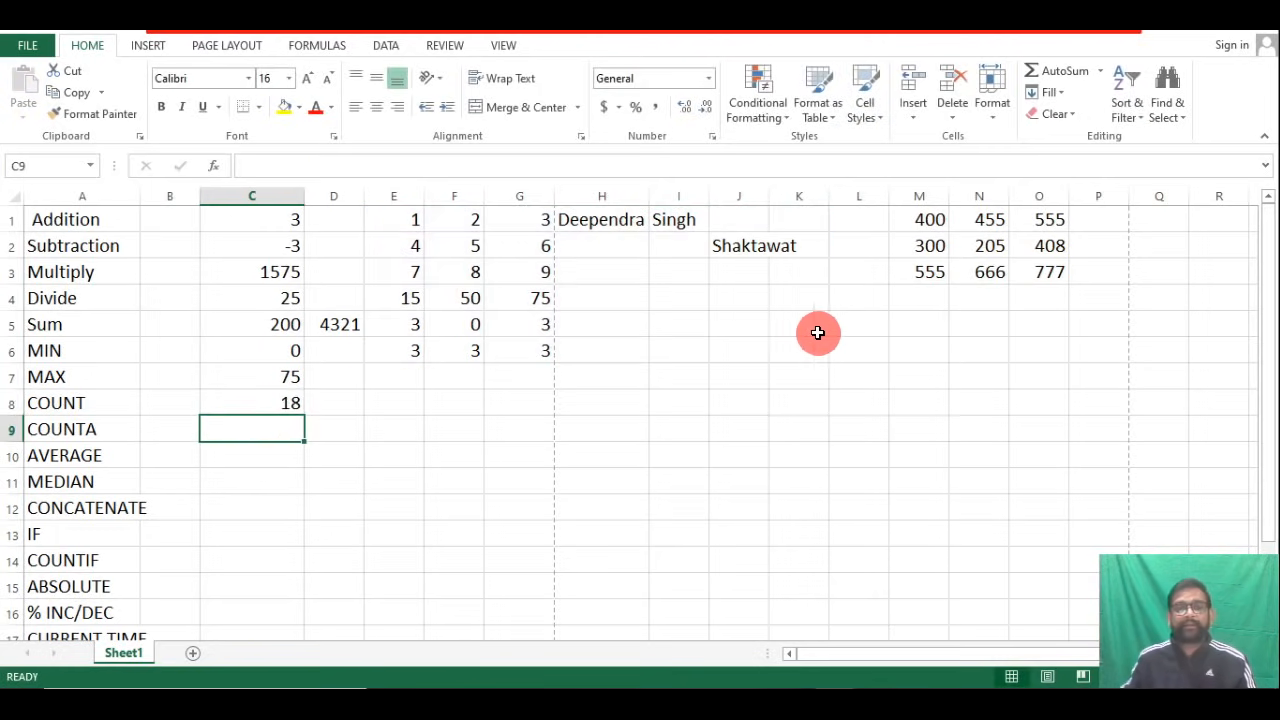
Check the COUNT formula in C8 against the numbers in E1:G6 and the text cells H1, I1 and J2.
left_click(250, 404)
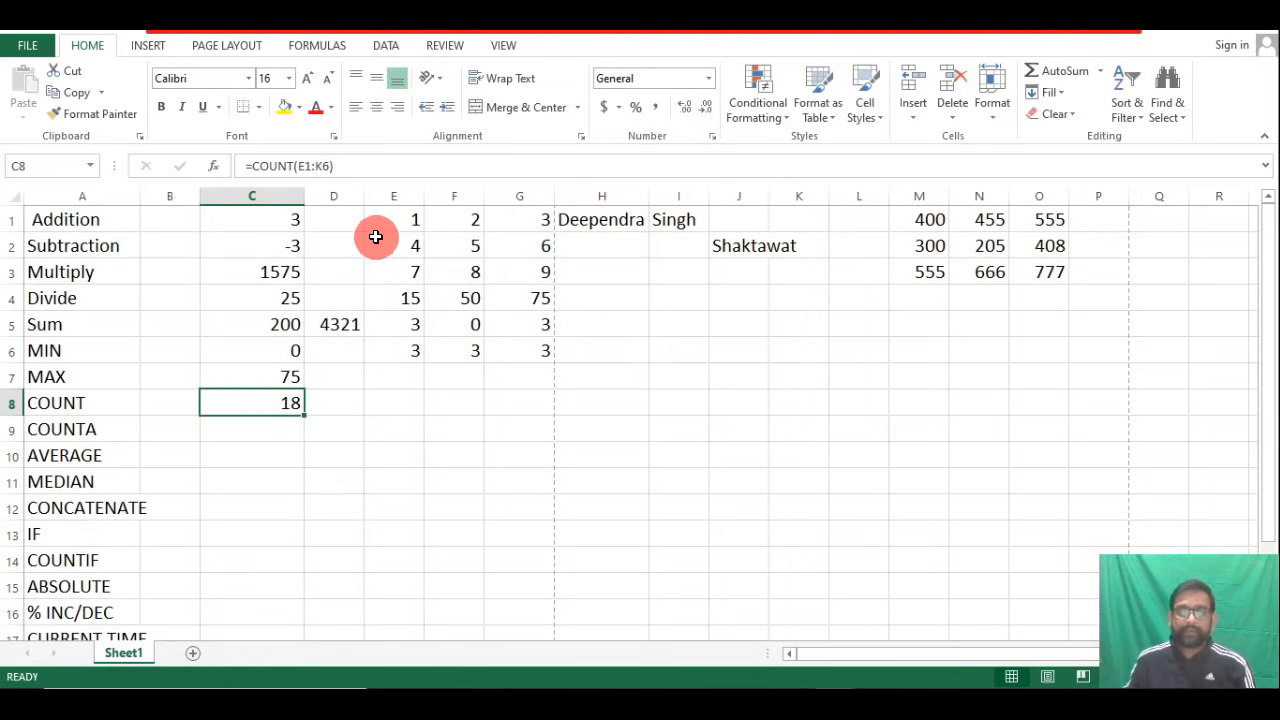
left_click_drag(411, 220, 406, 354)
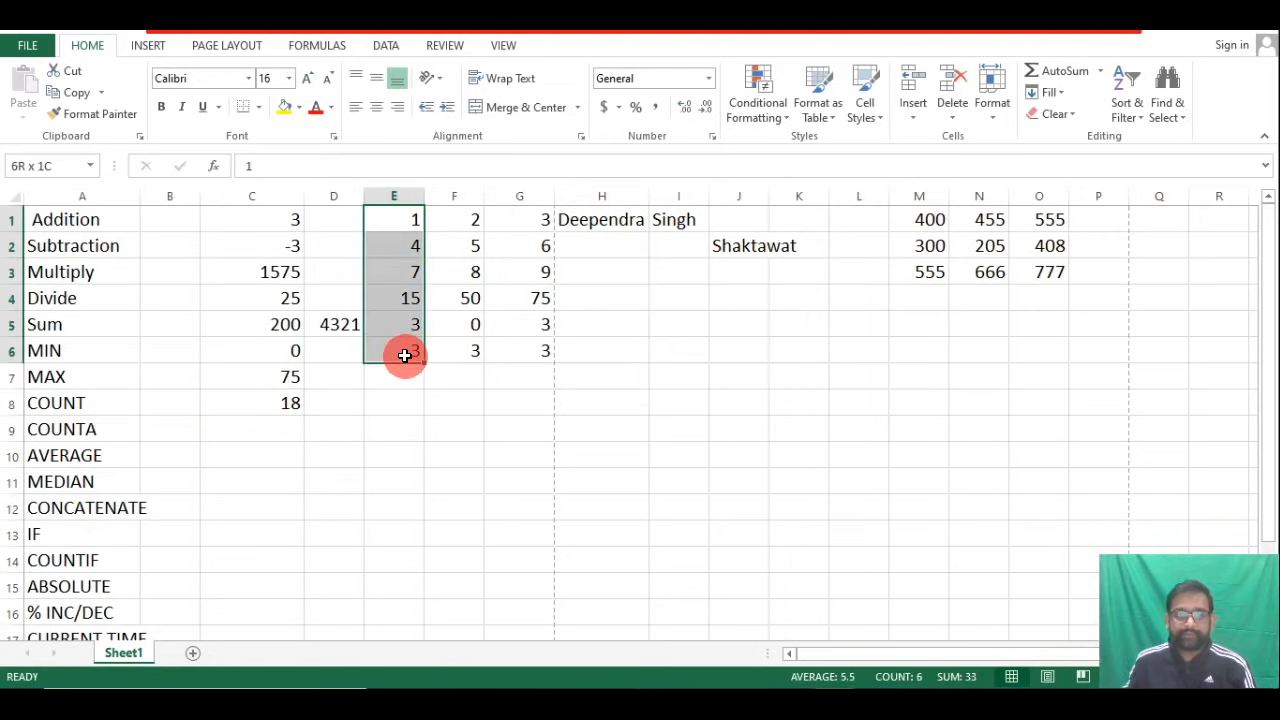
left_click_drag(406, 215, 512, 224)
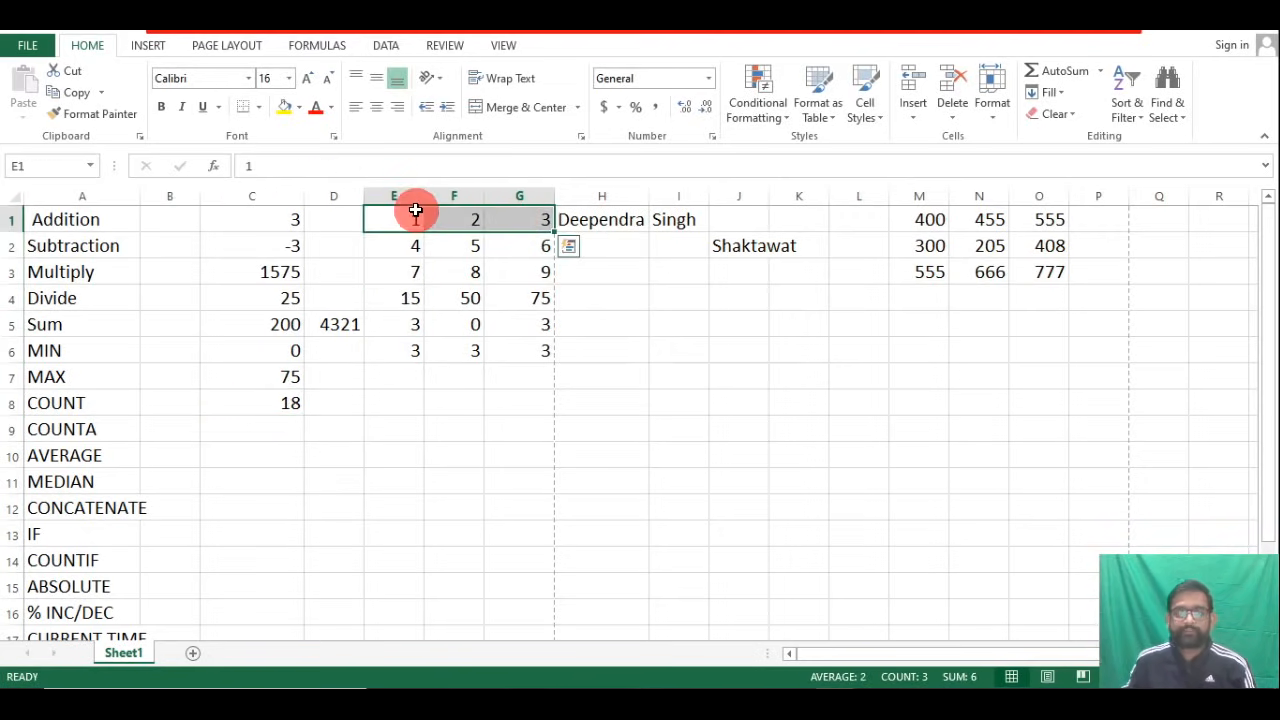
left_click(295, 401)
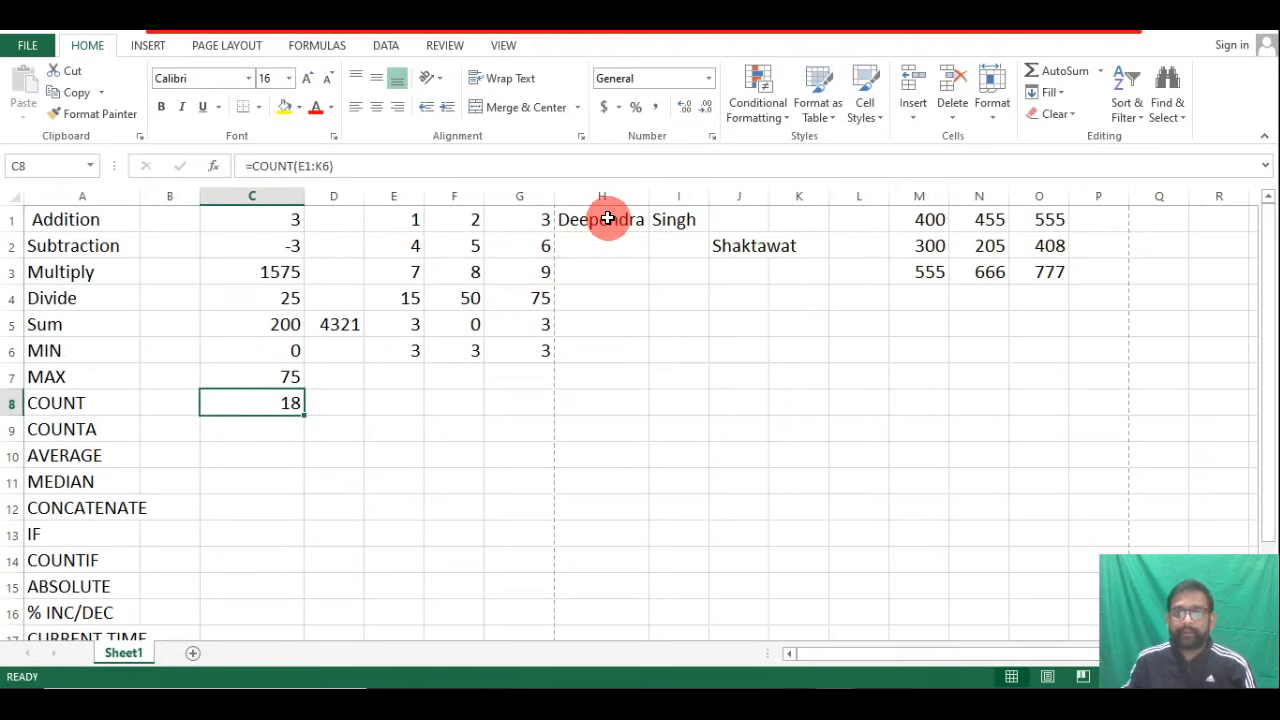
left_click(625, 218)
left_click(678, 220)
left_click(748, 246)
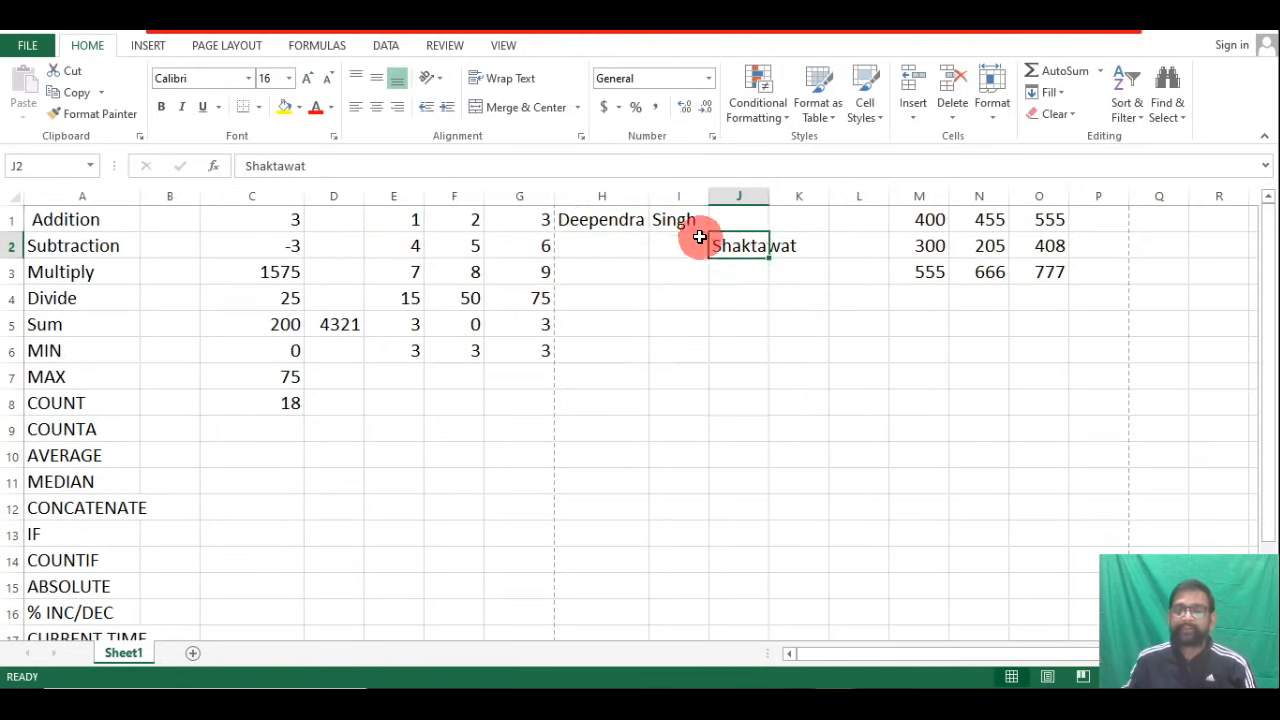
left_click(604, 221)
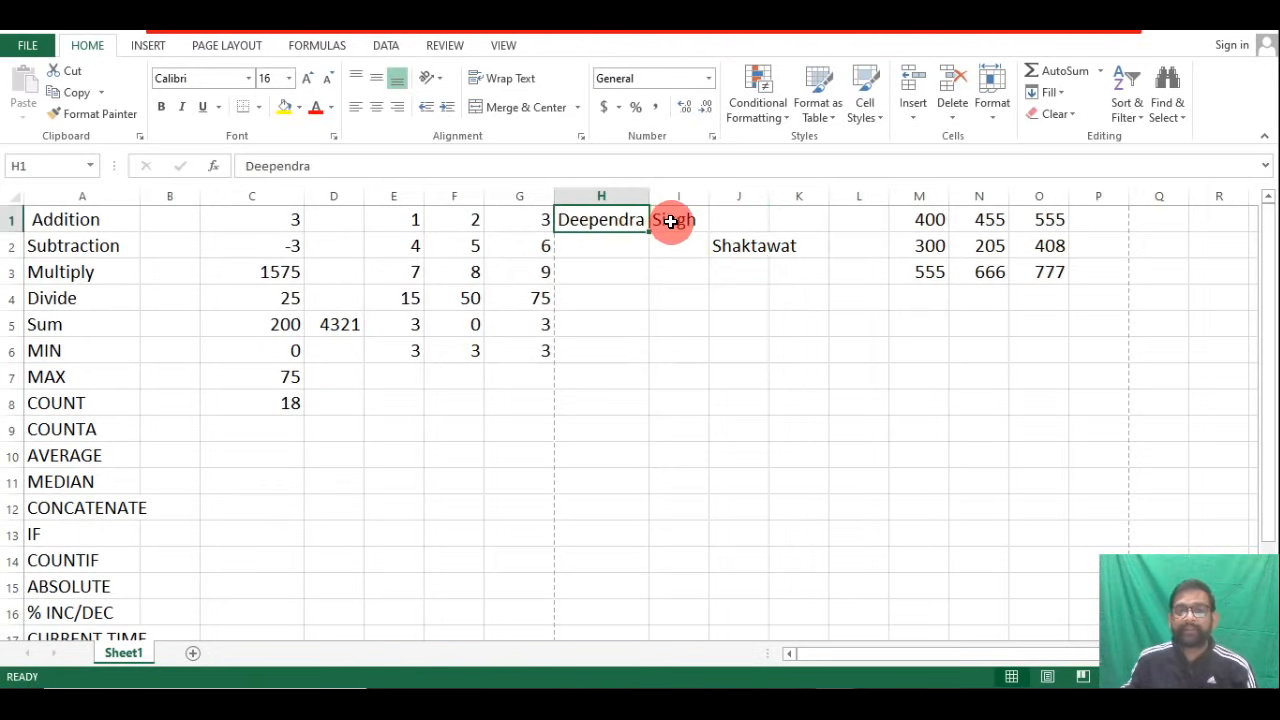
left_click(671, 220)
left_click(723, 246)
left_click(667, 220)
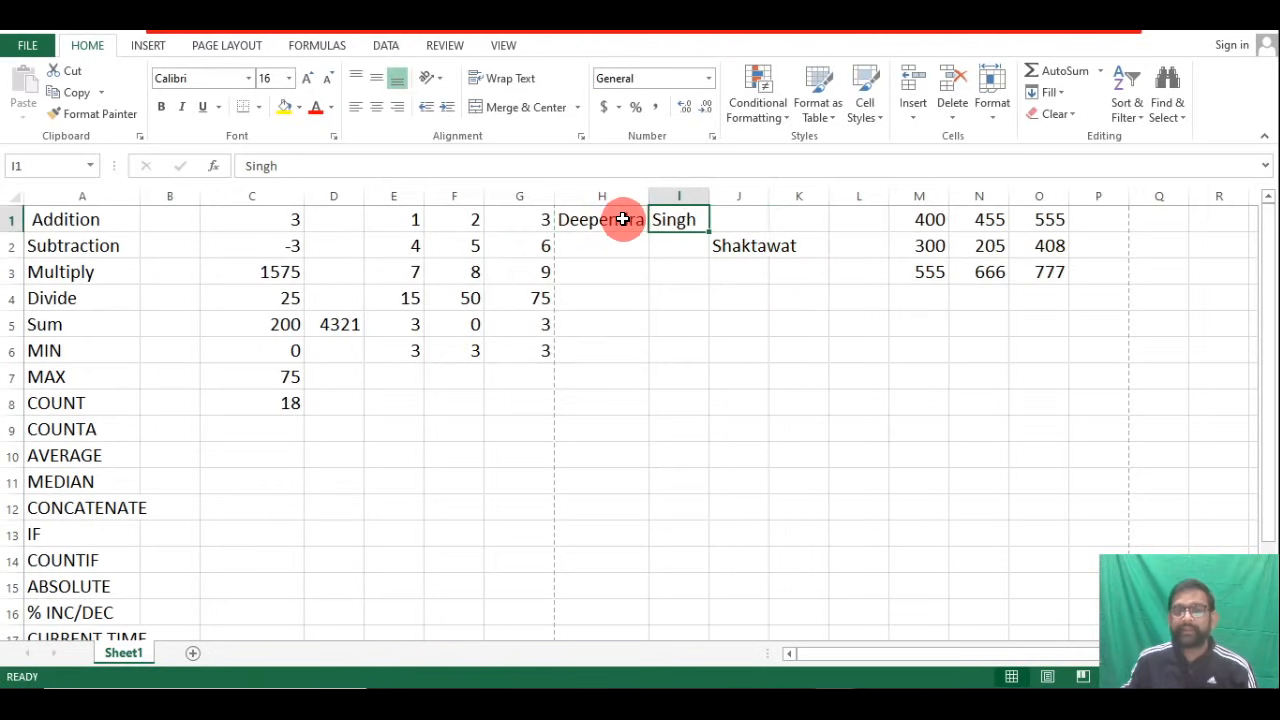
left_click(625, 216)
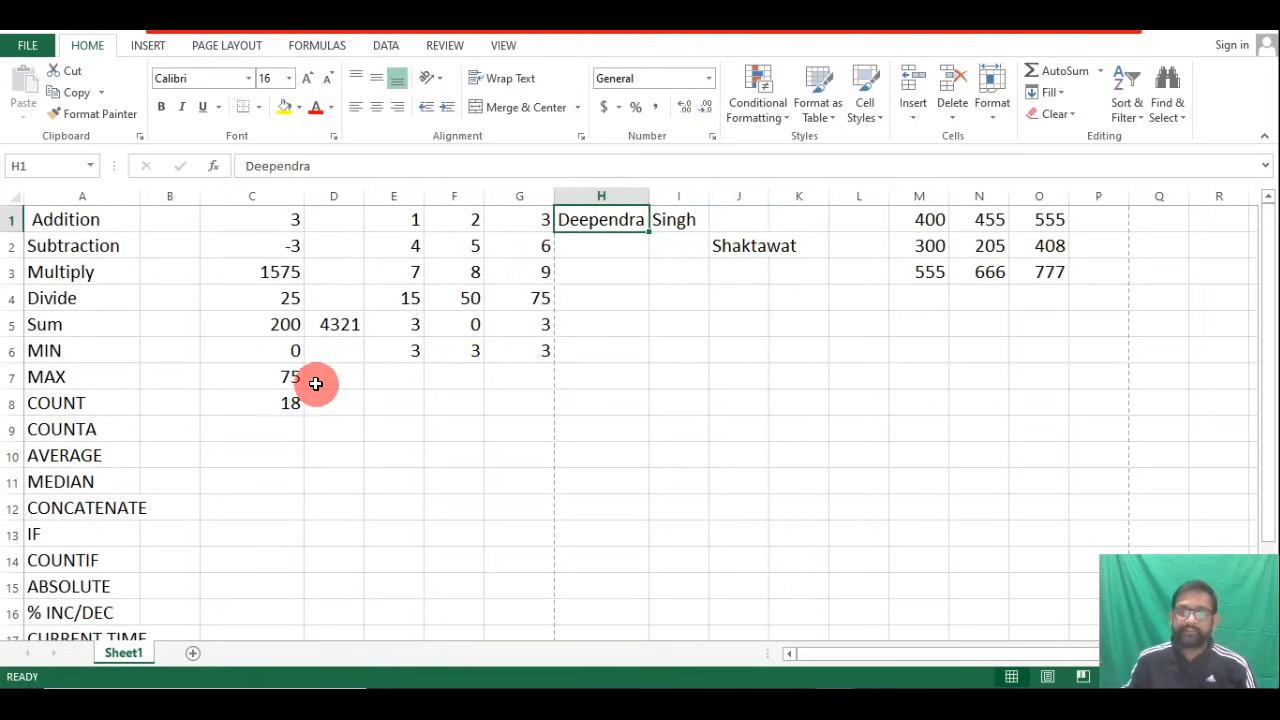
Enter the formula =COUNTA(E1:K6) in C9, in the COUNTA row.
double_click(261, 425)
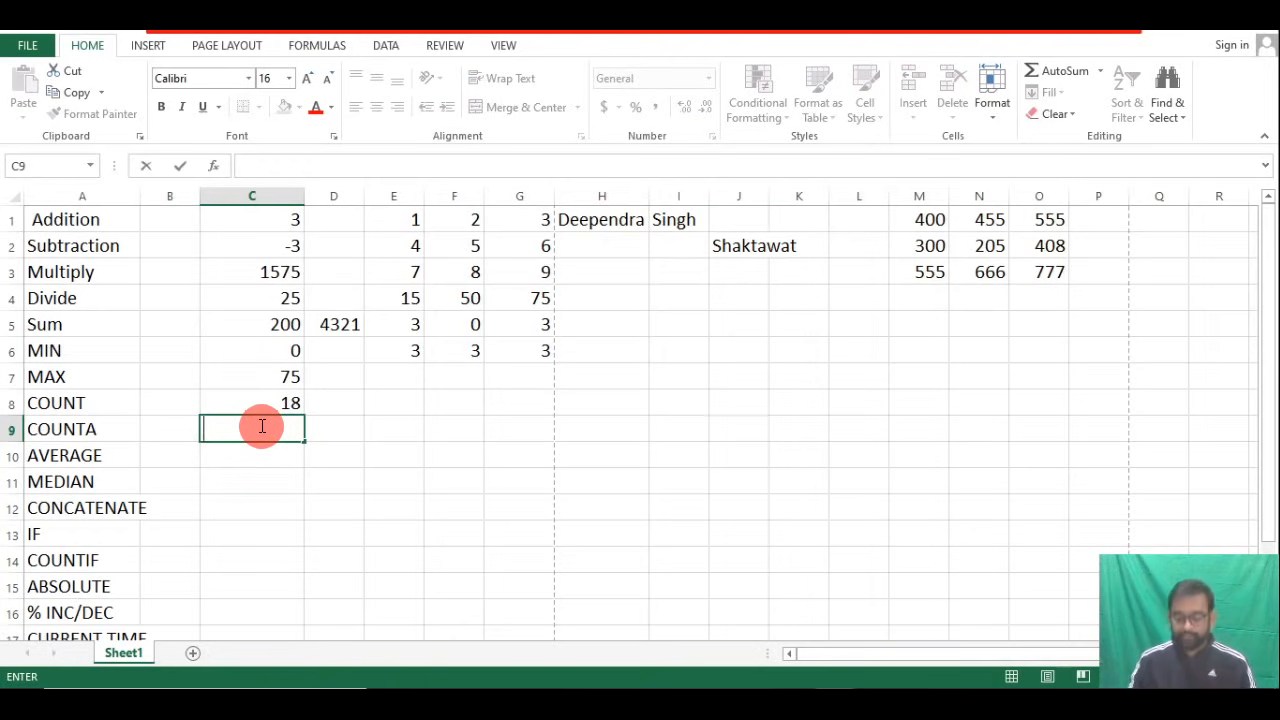
type("=")
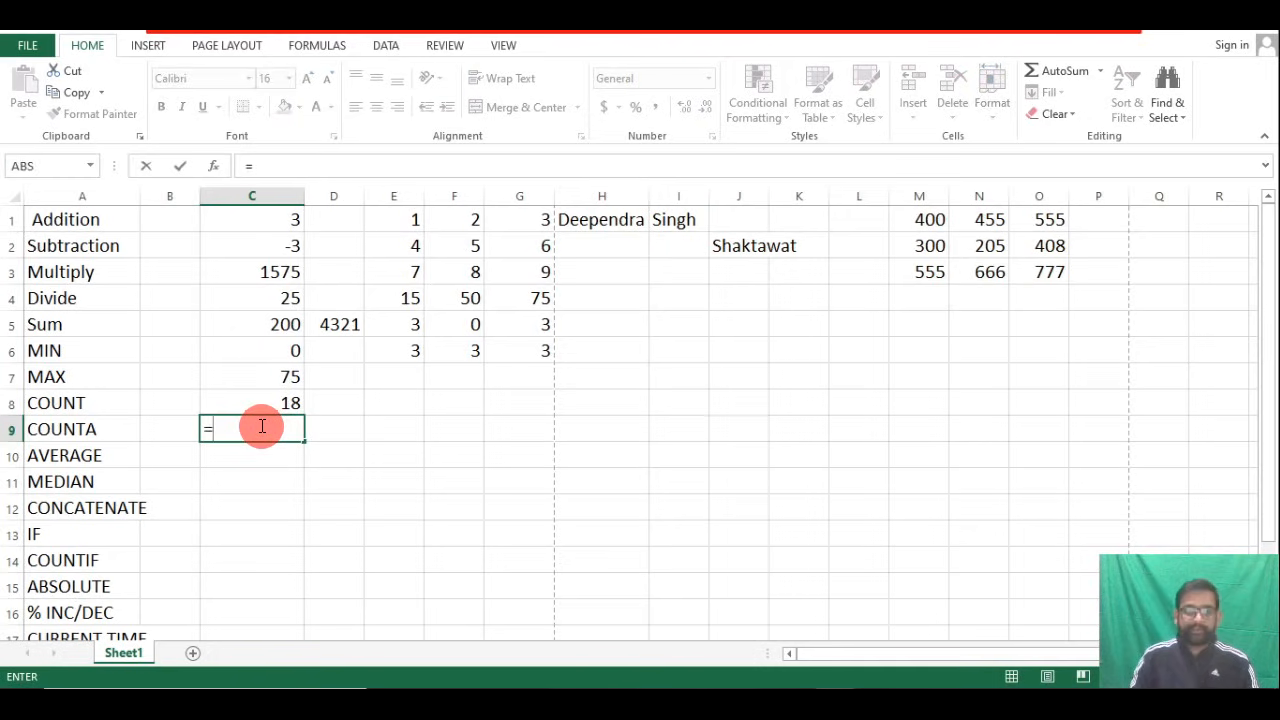
type("count")
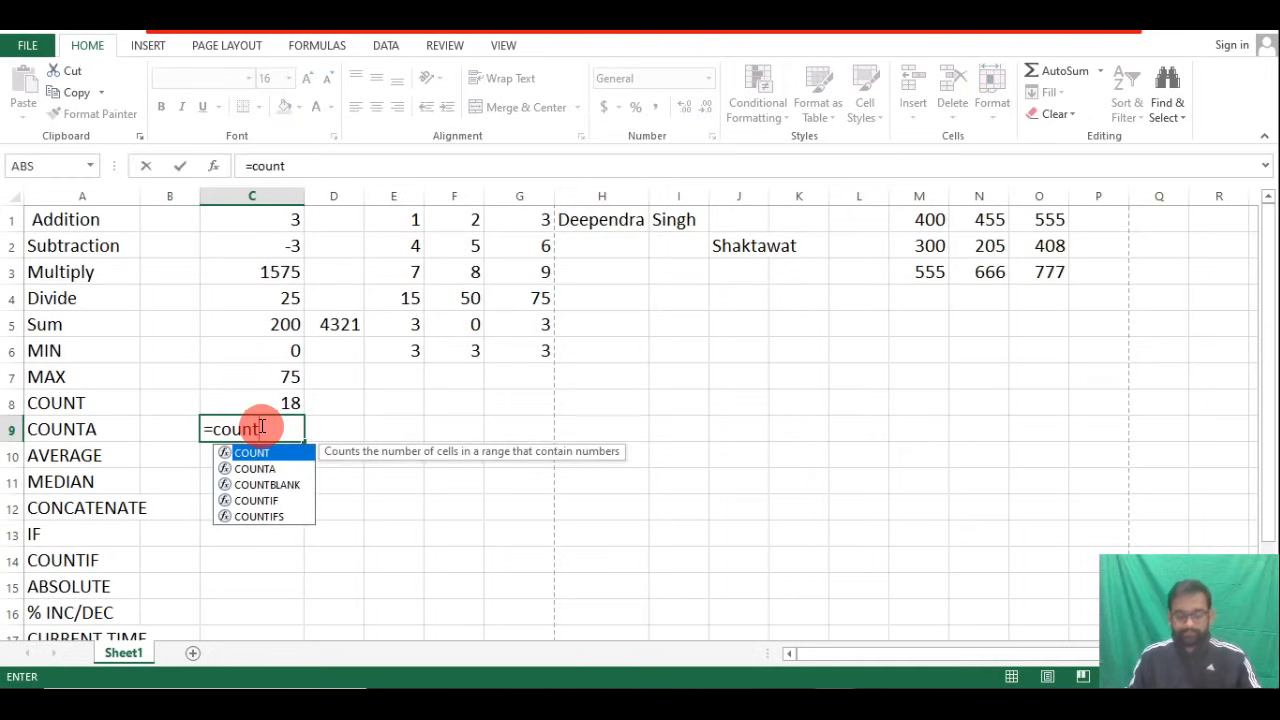
type("a(")
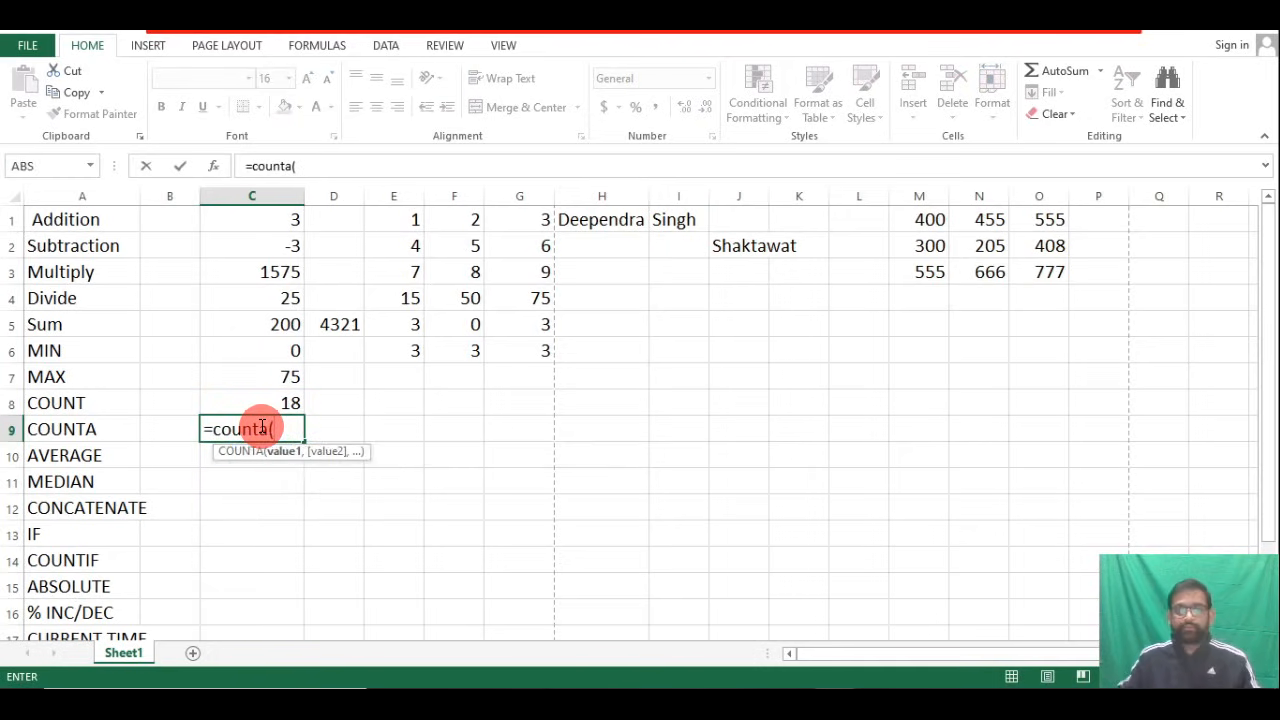
left_click_drag(400, 220, 820, 352)
type(")")
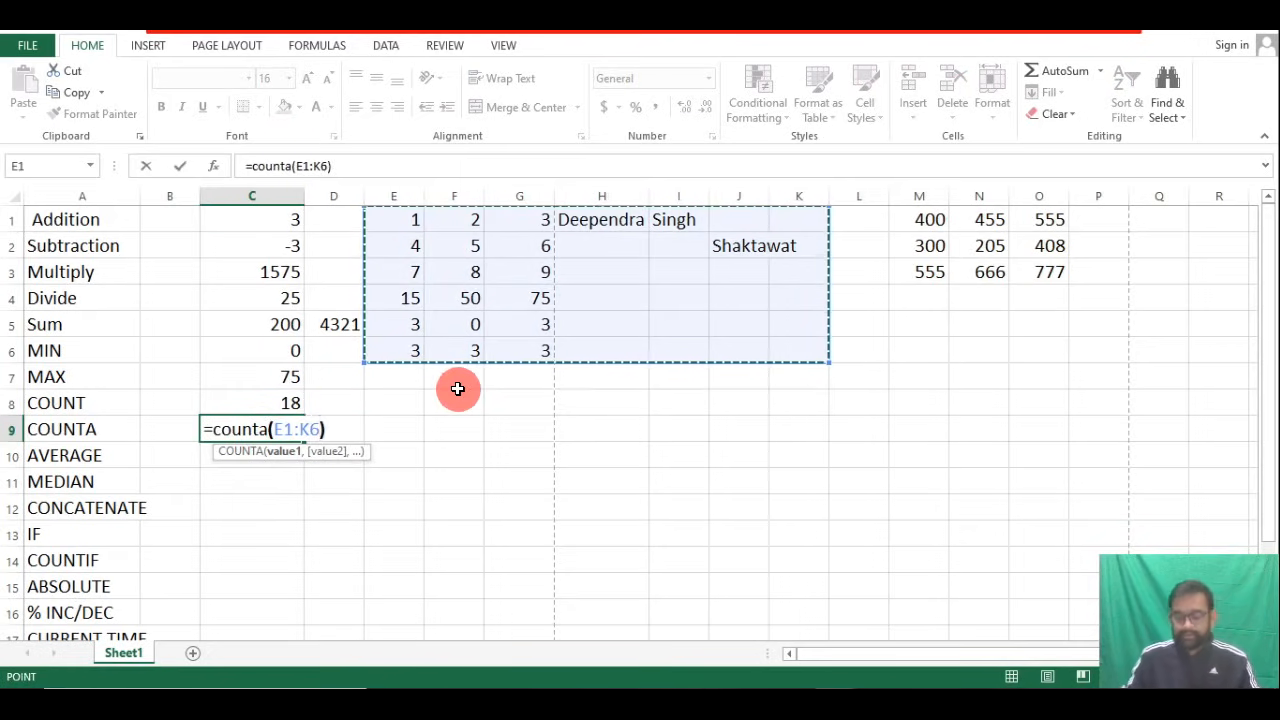
key("Return")
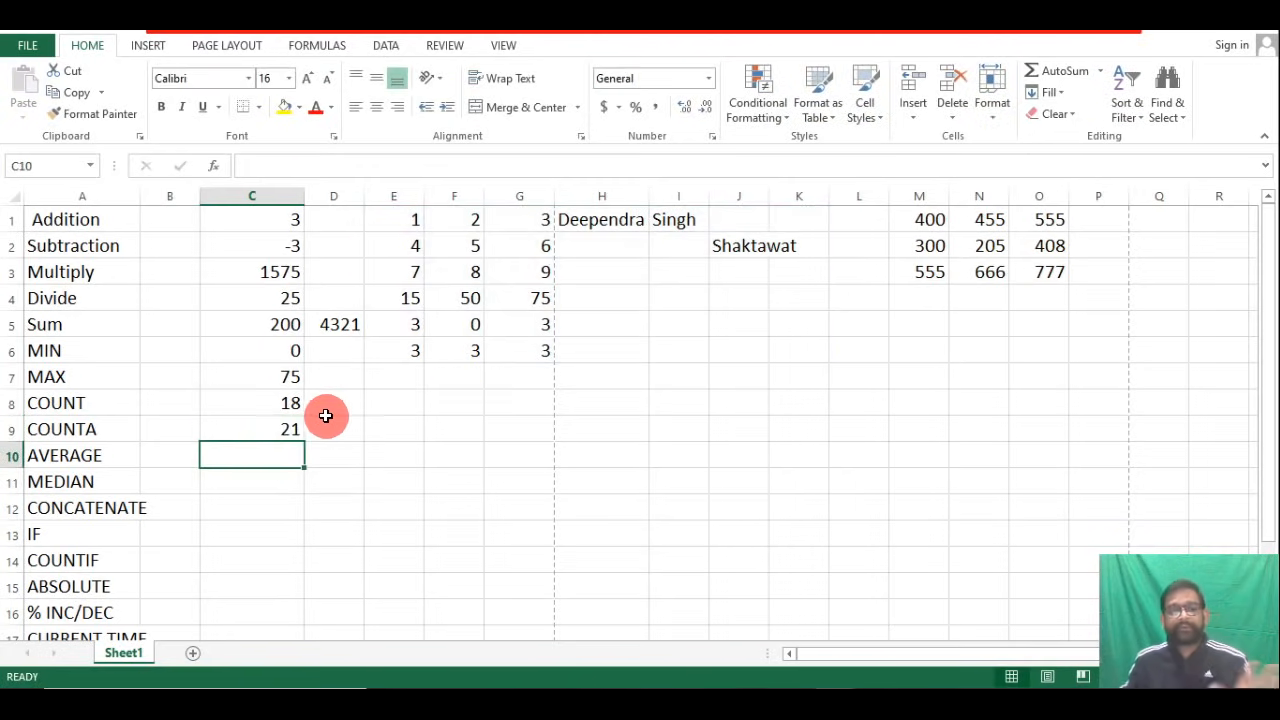
Compare the COUNT and COUNTA formulas in C8 and C9 with the number block and the text cells in their range.
left_click(277, 405)
left_click_drag(415, 228, 531, 354)
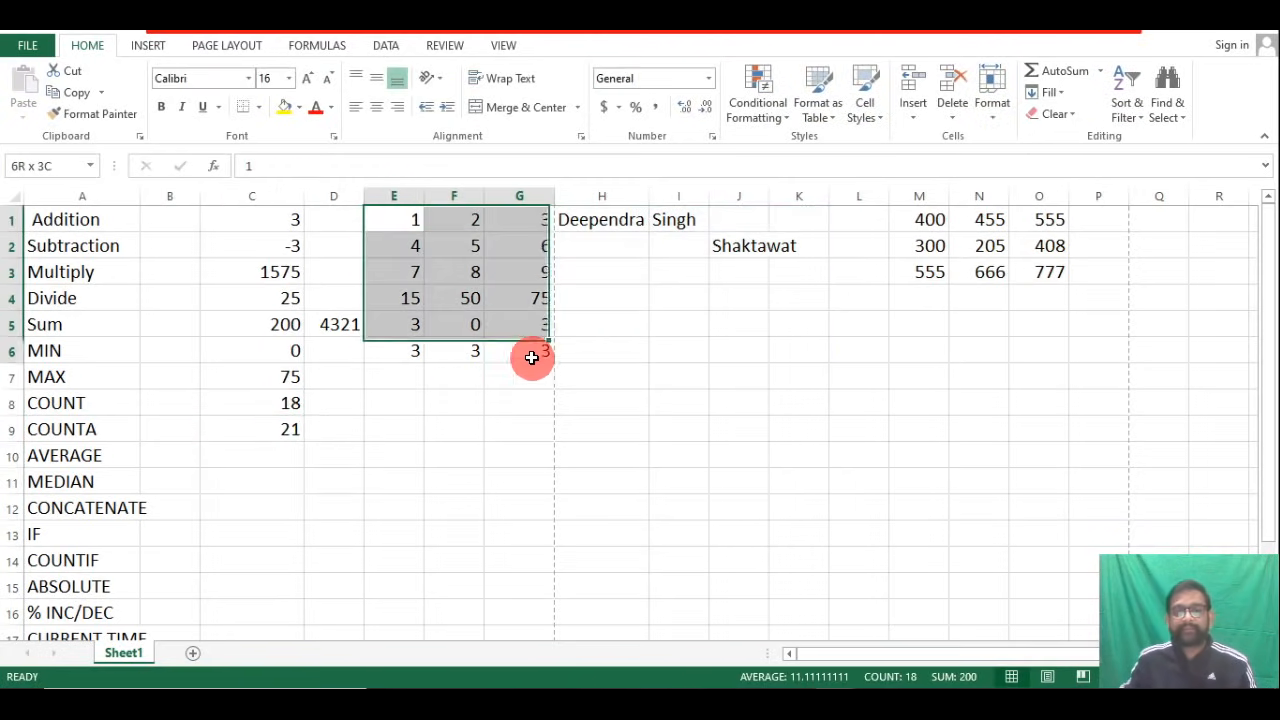
left_click(276, 430)
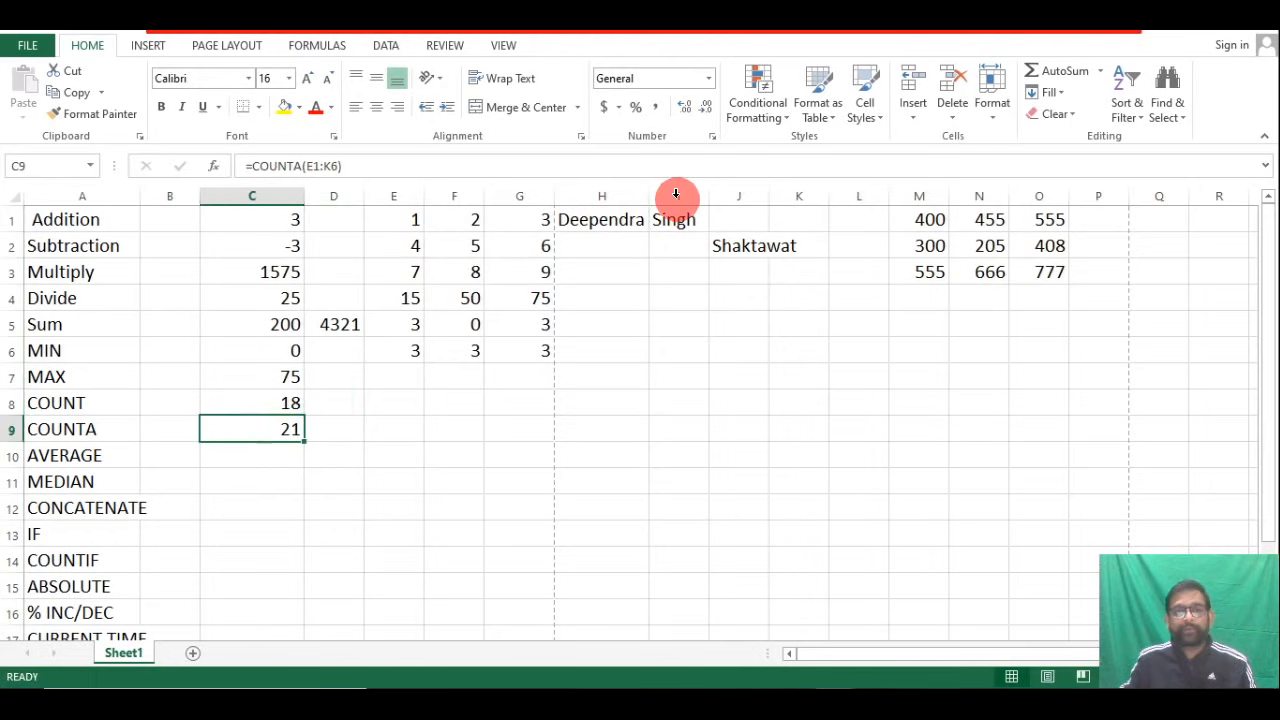
left_click_drag(603, 216, 801, 262)
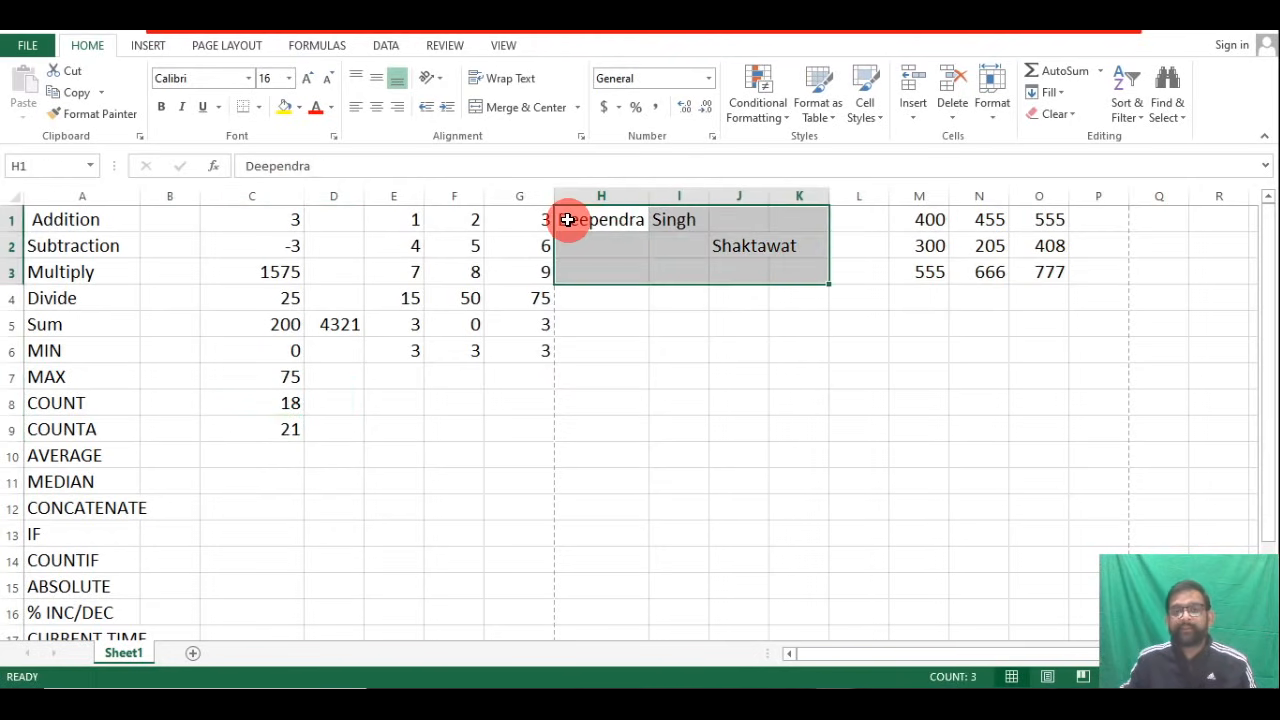
left_click(600, 219)
left_click(672, 221)
left_click(718, 246)
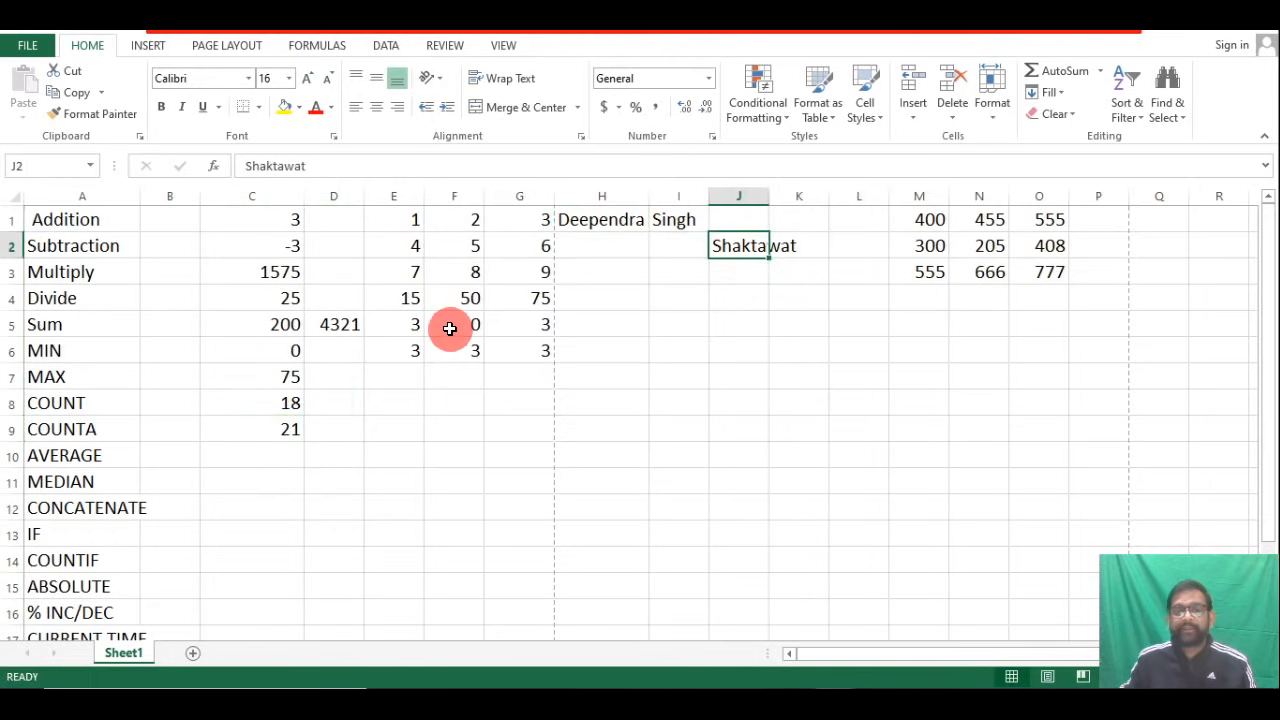
left_click(274, 430)
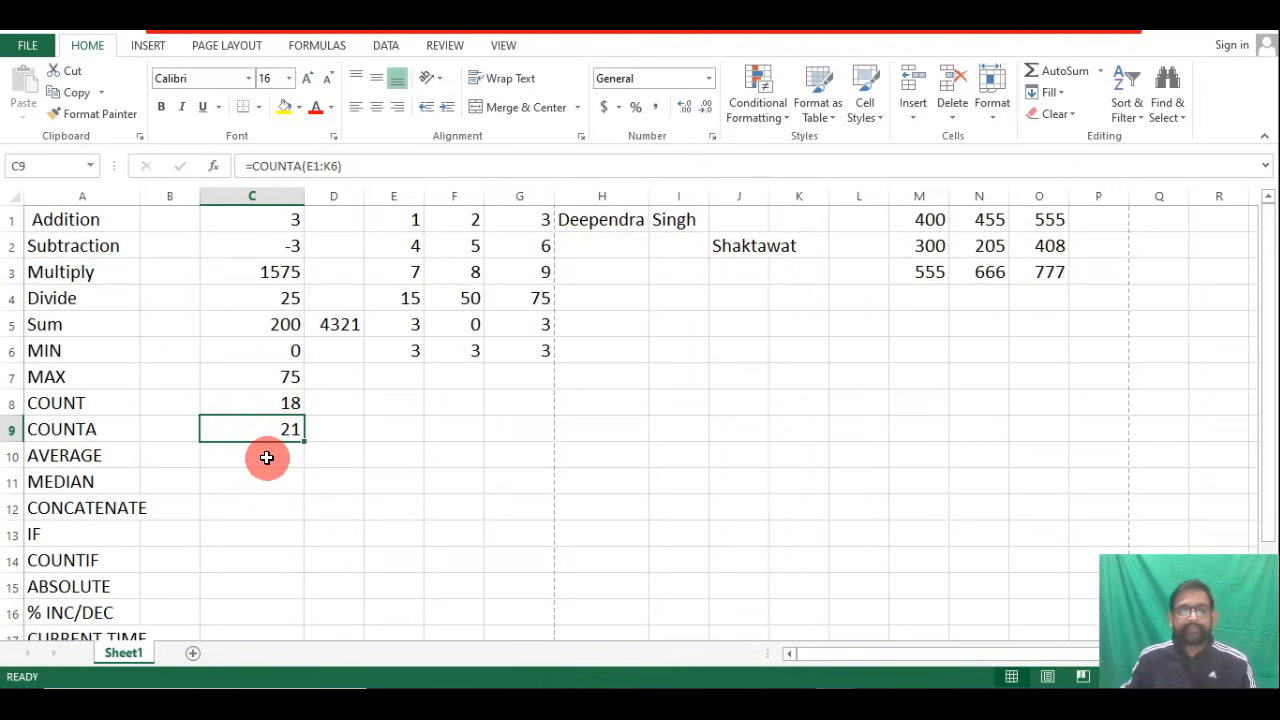
Begin a formula with an equals sign in C10, in the AVERAGE row.
double_click(258, 456)
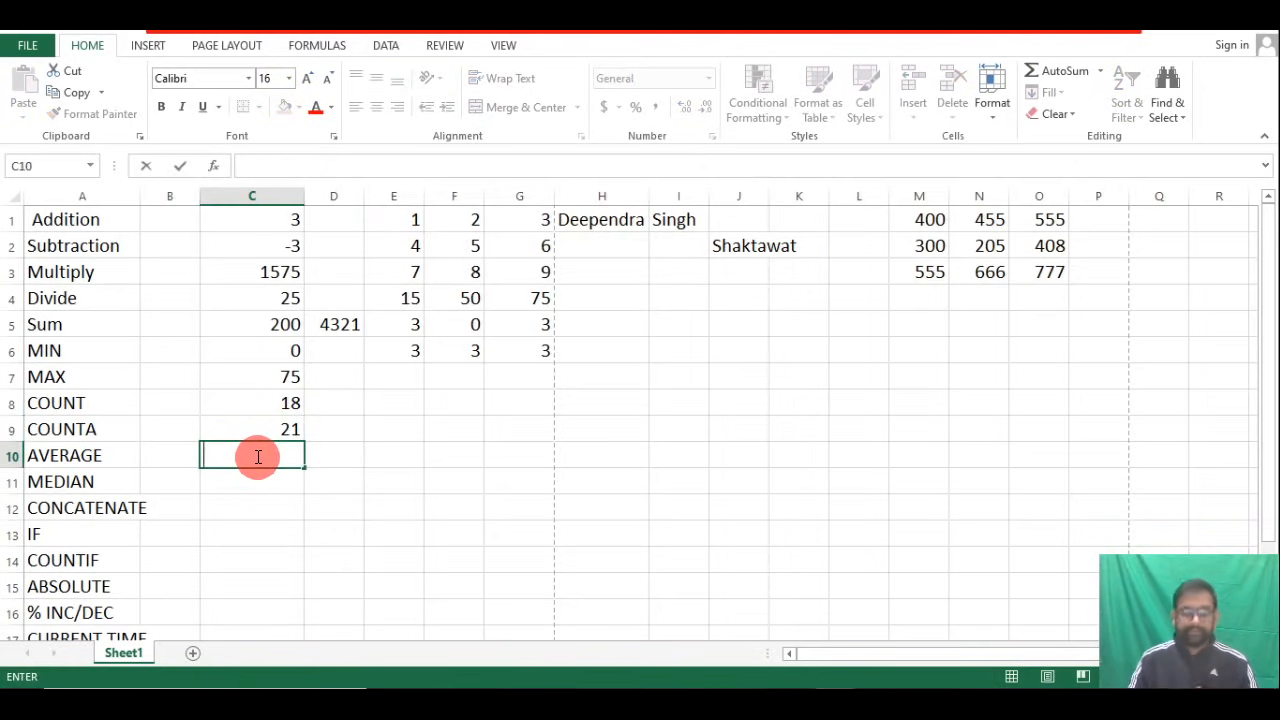
type("=")
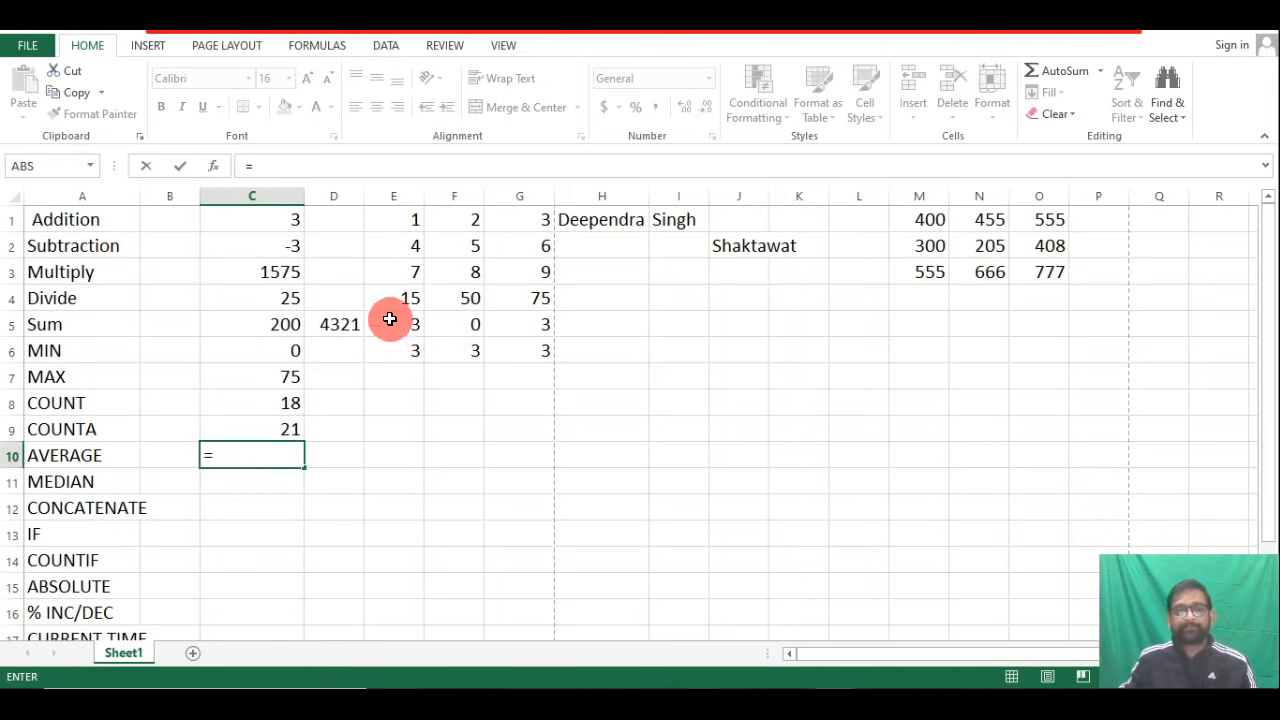
left_click_drag(396, 217, 546, 354)
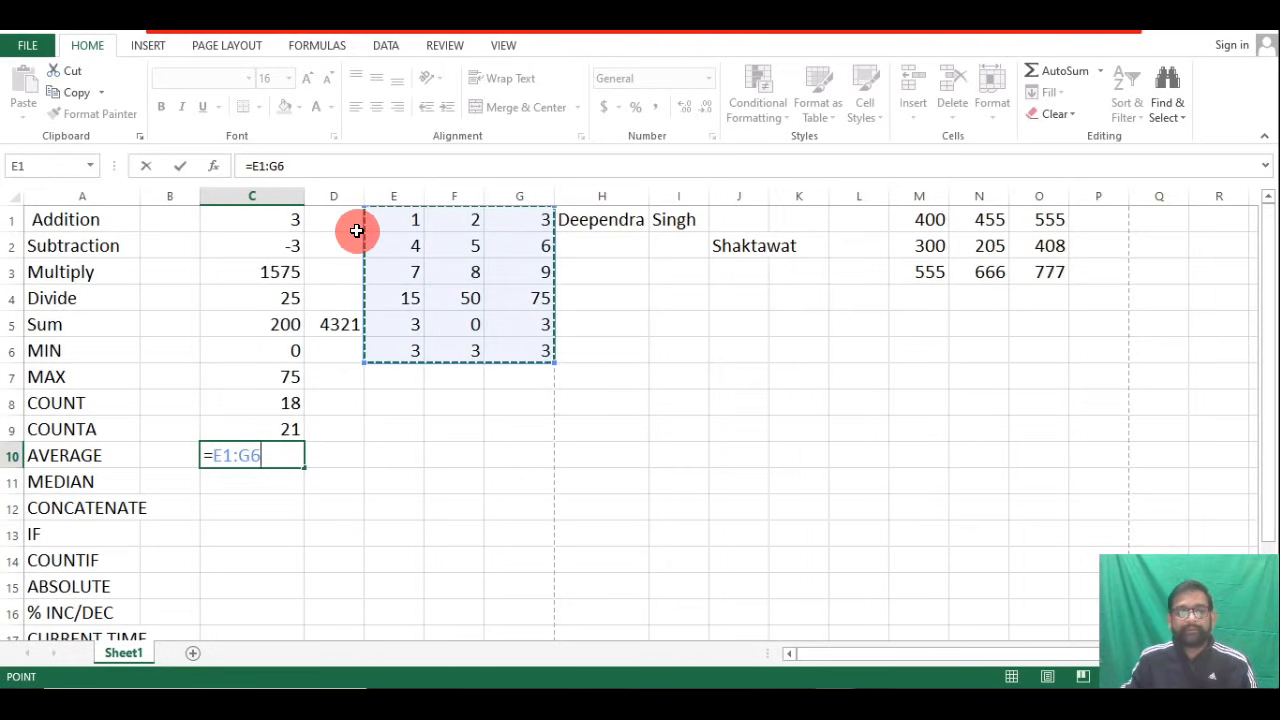
left_click(275, 325)
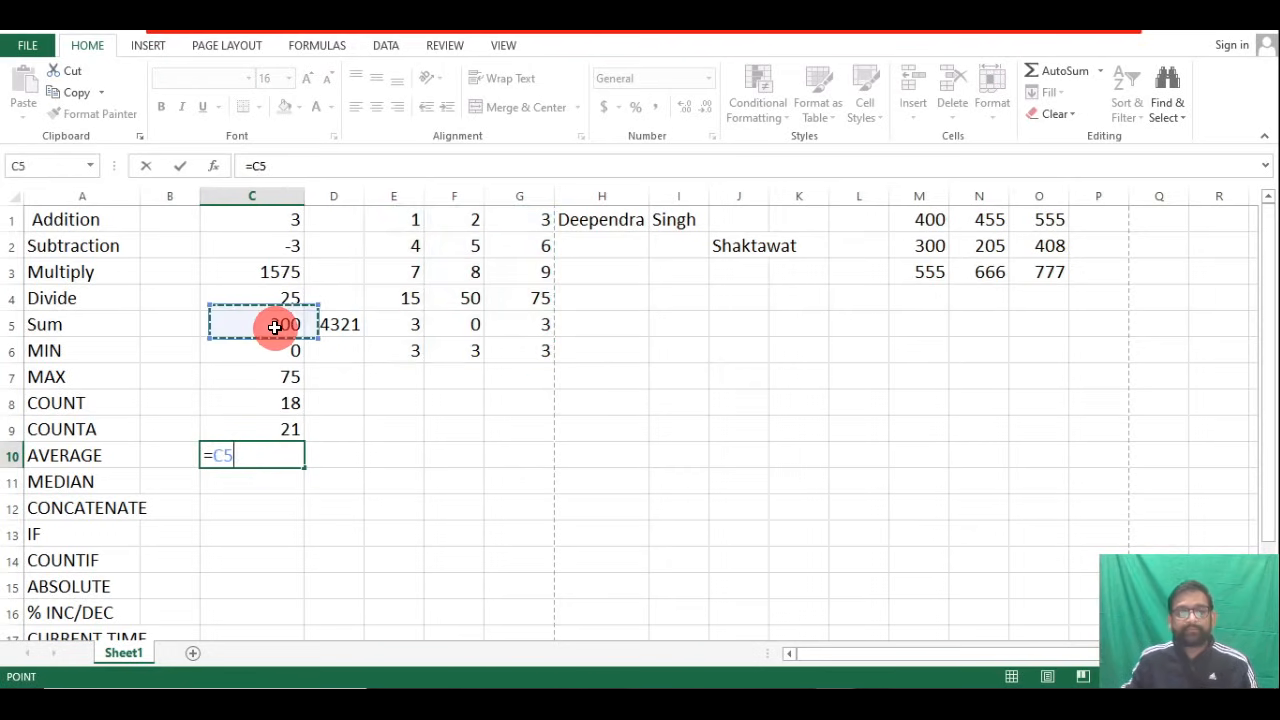
left_click(254, 457)
key("BackSpace")
key("BackSpace")
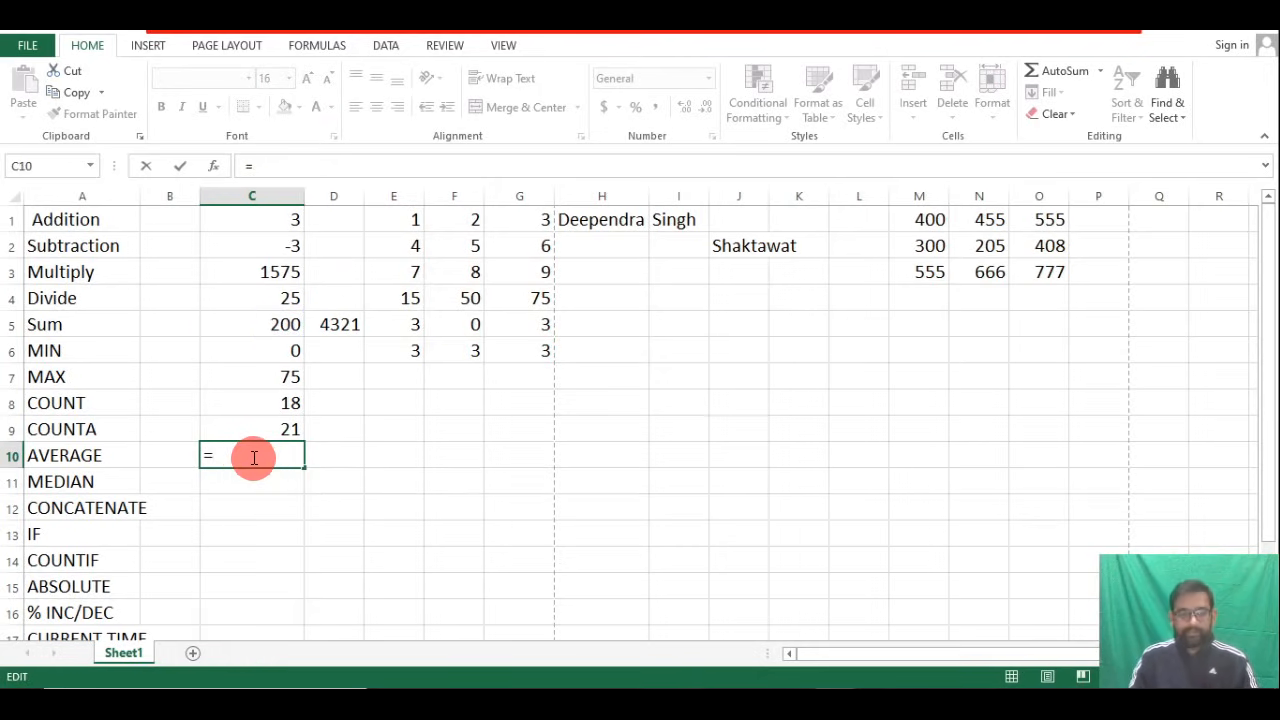
Complete the formula =AVERAGE(E1:G6) in C10 and format its result to show two decimal places.
type("A")
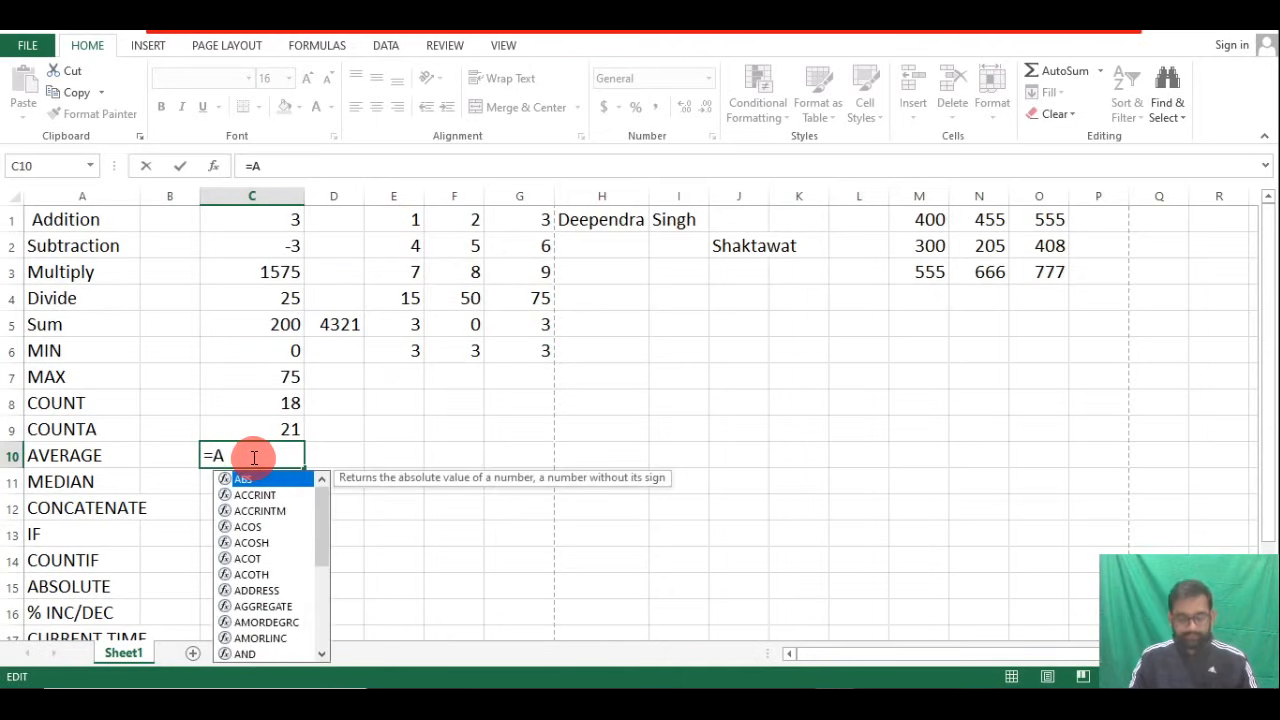
type("ve")
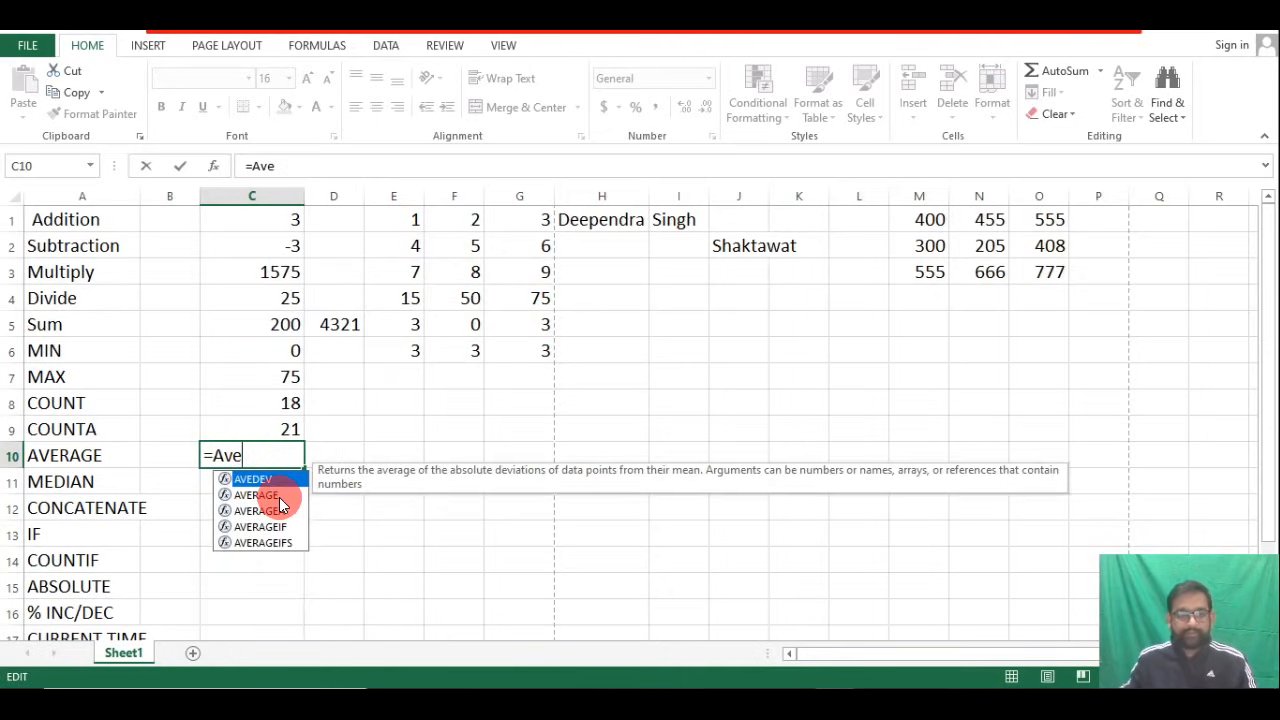
double_click(271, 494)
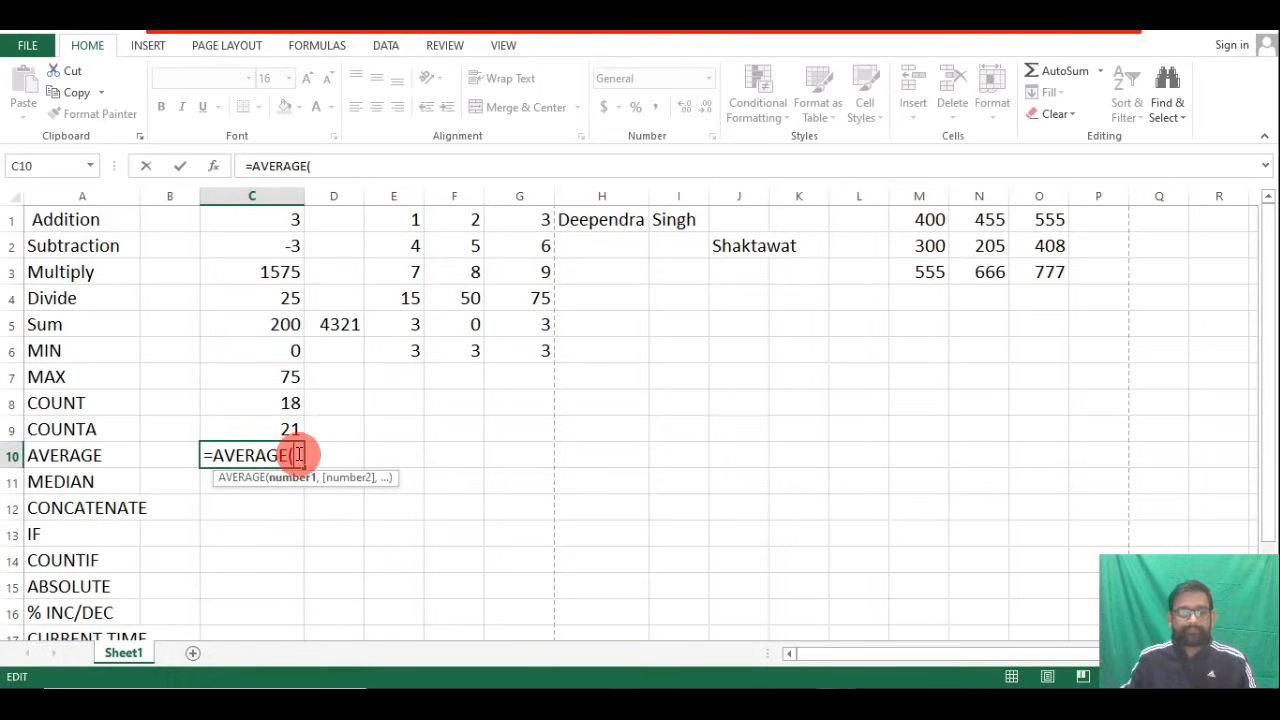
left_click_drag(403, 217, 531, 351)
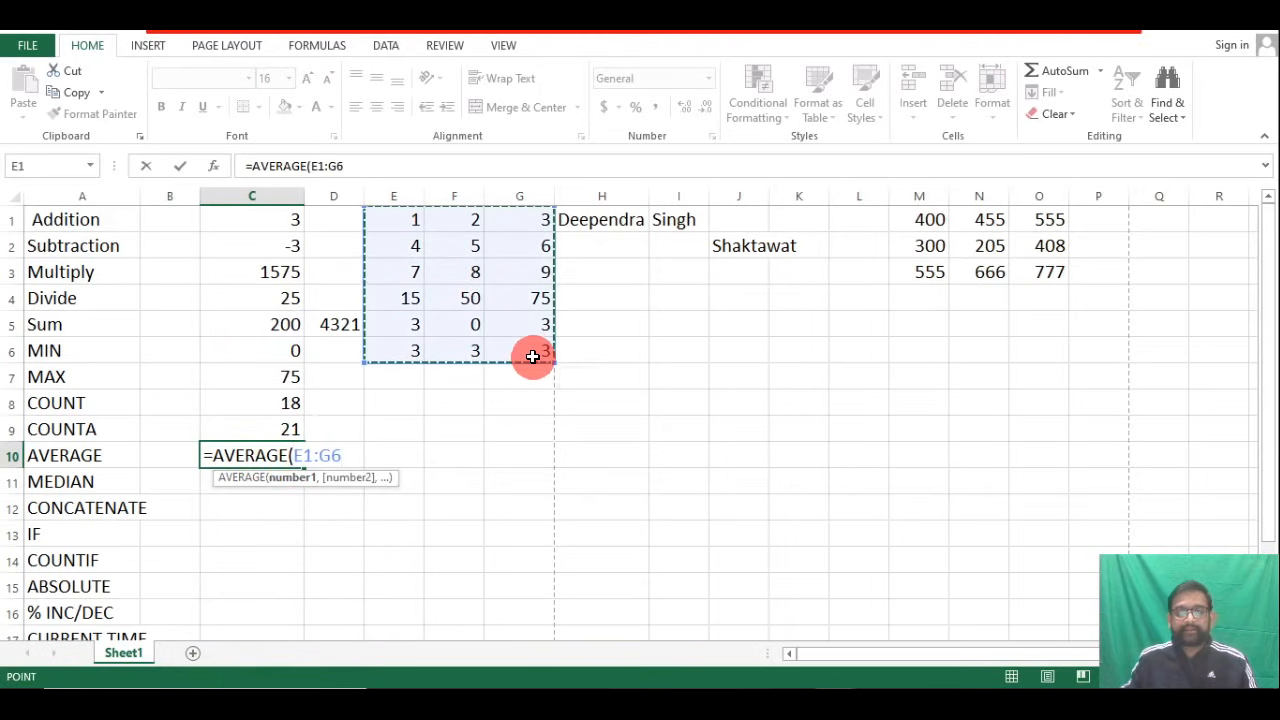
type(")")
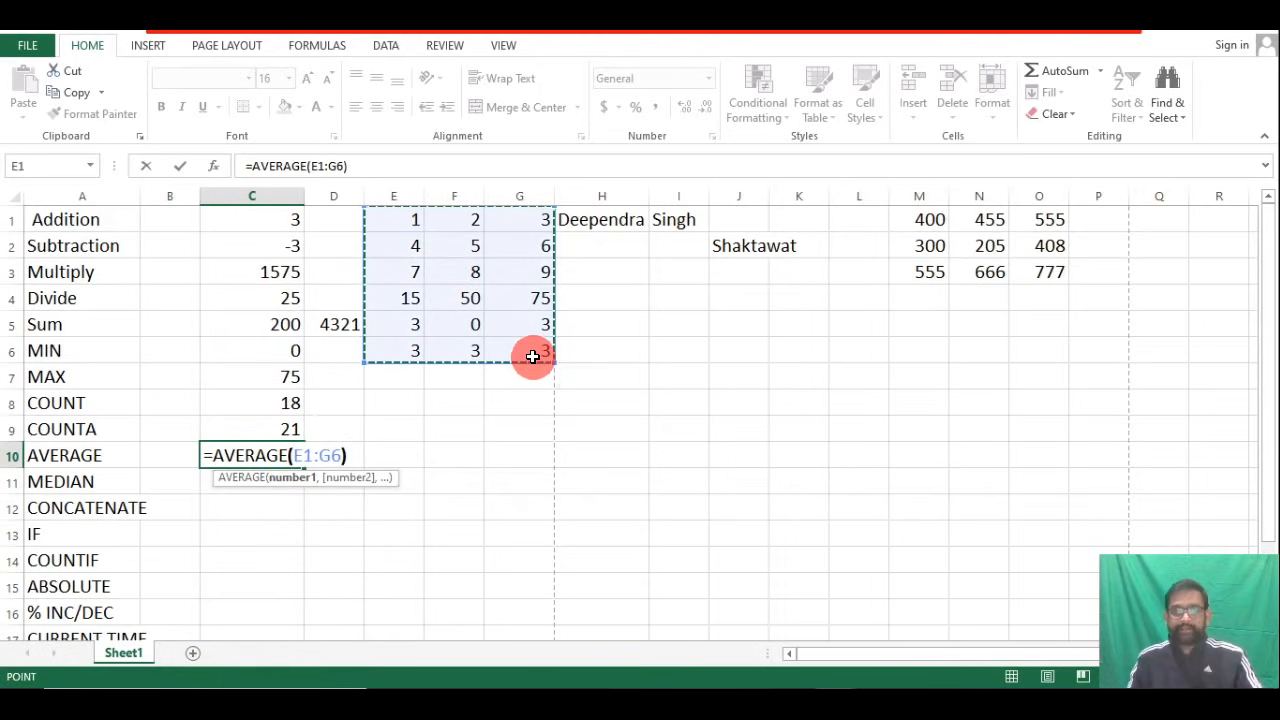
key("Return")
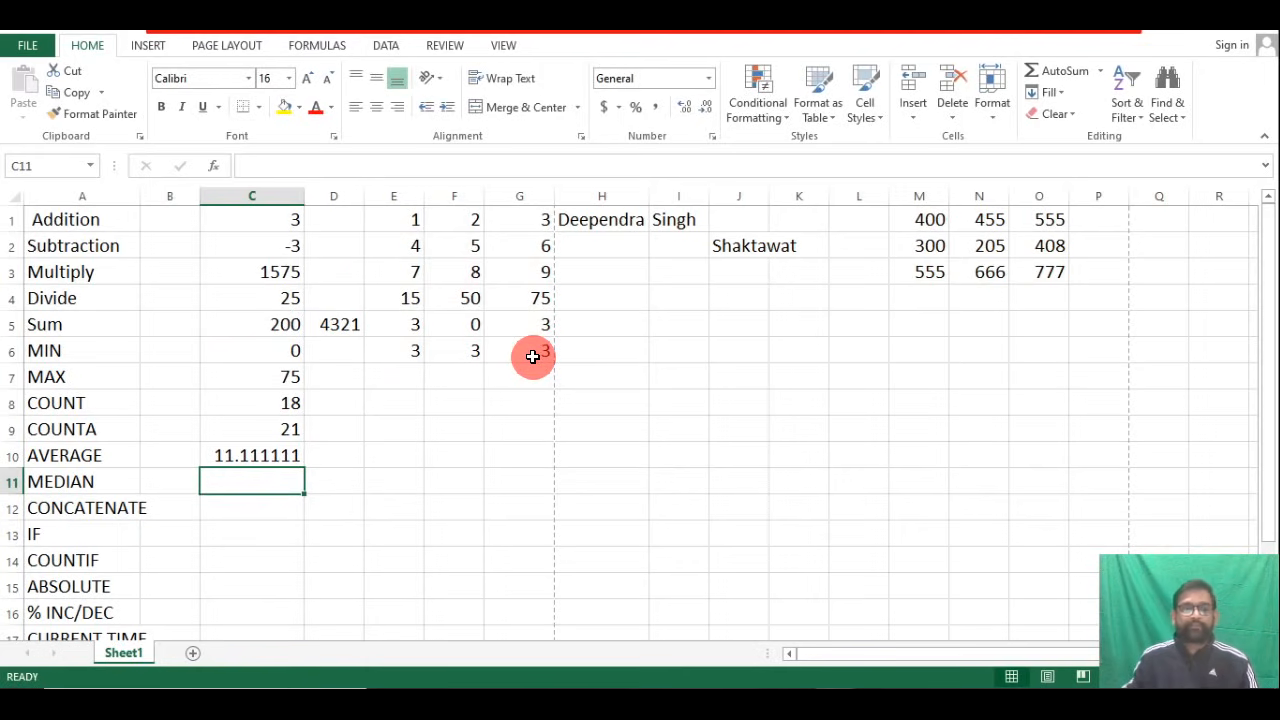
left_click(288, 455)
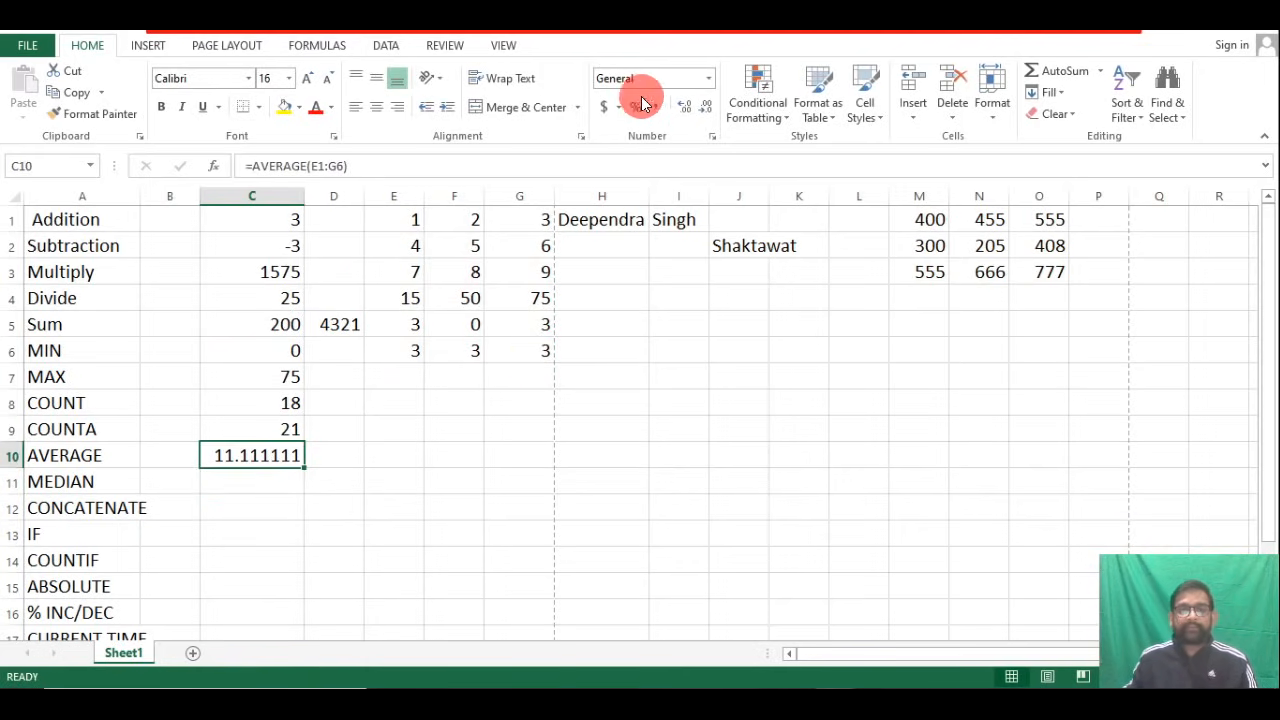
left_click(705, 108)
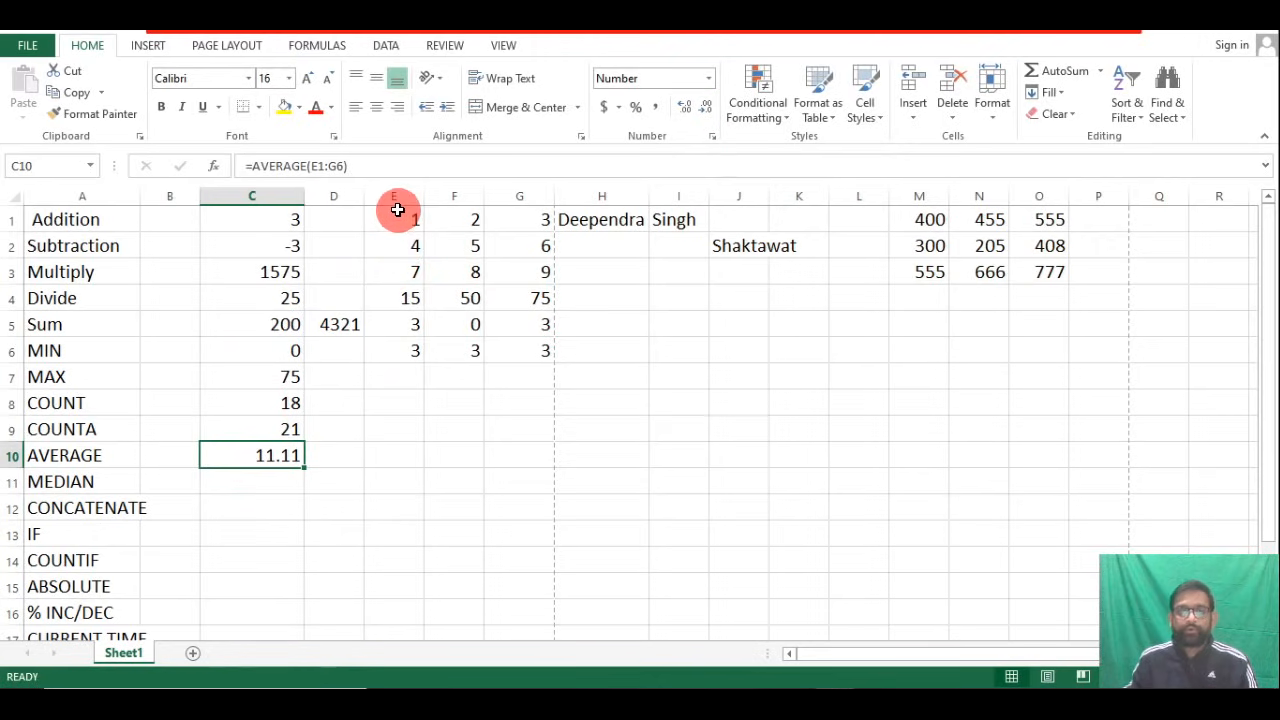
Compare the SUM formula in C5 and the number block E1:G6 with the average in C10.
left_click(286, 323)
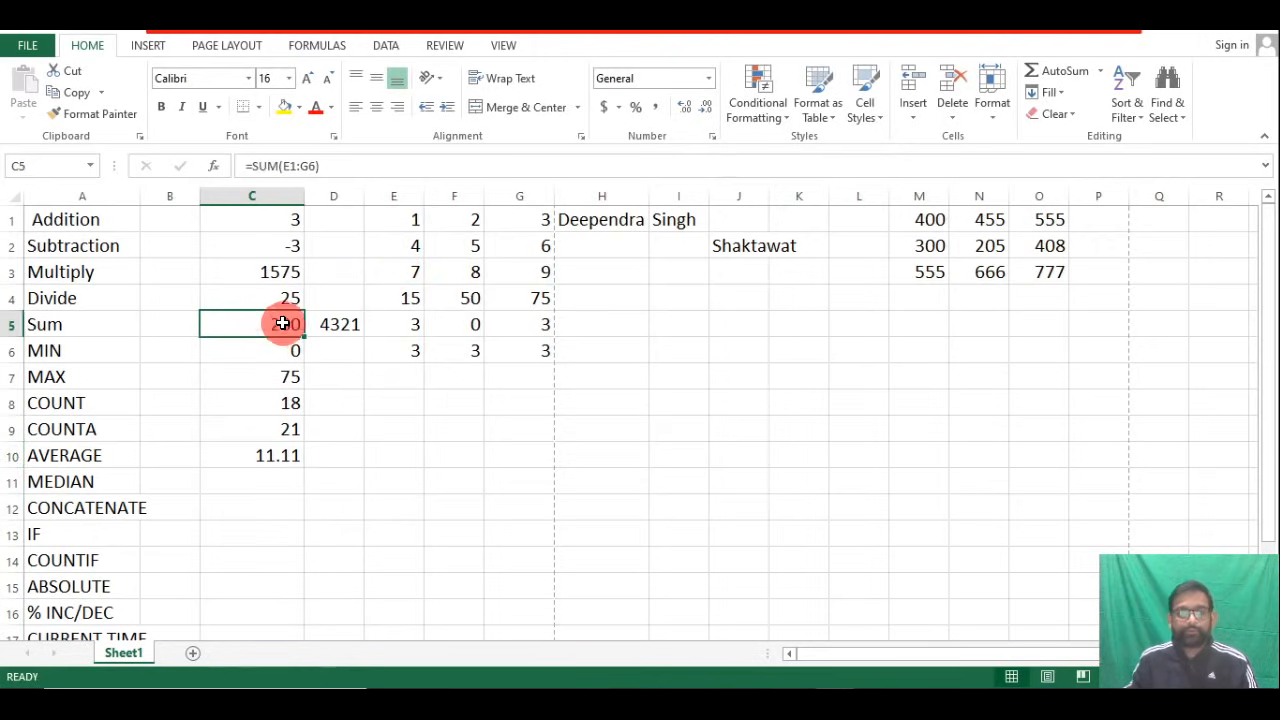
left_click_drag(411, 219, 533, 354)
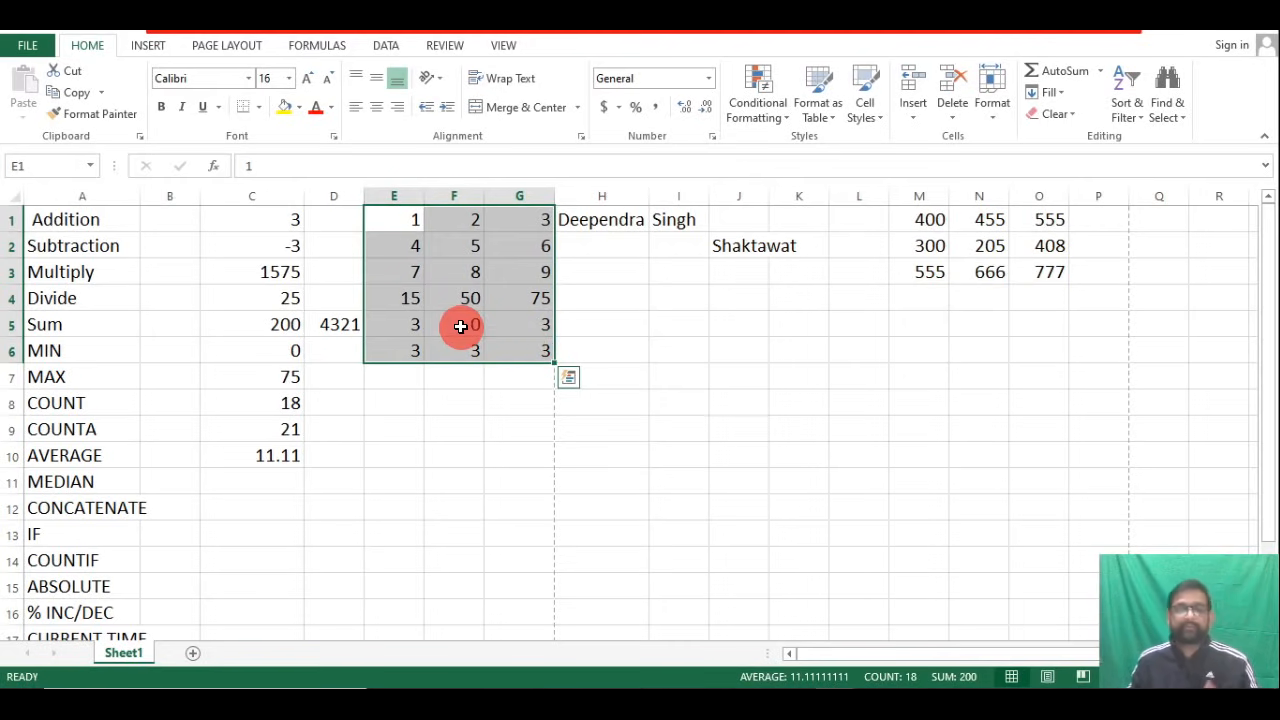
left_click(260, 459)
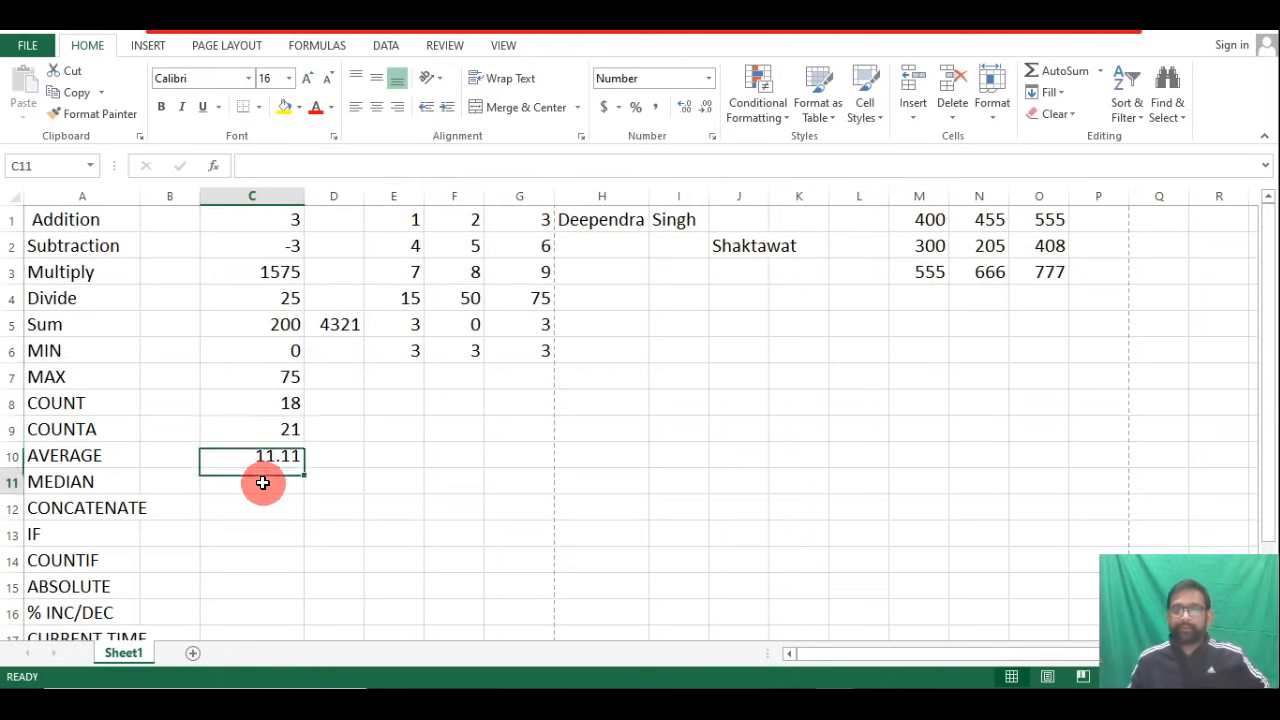
Enter the formula =MEDIAN(E1:G6) in C11, in the MEDIAN row.
double_click(263, 483)
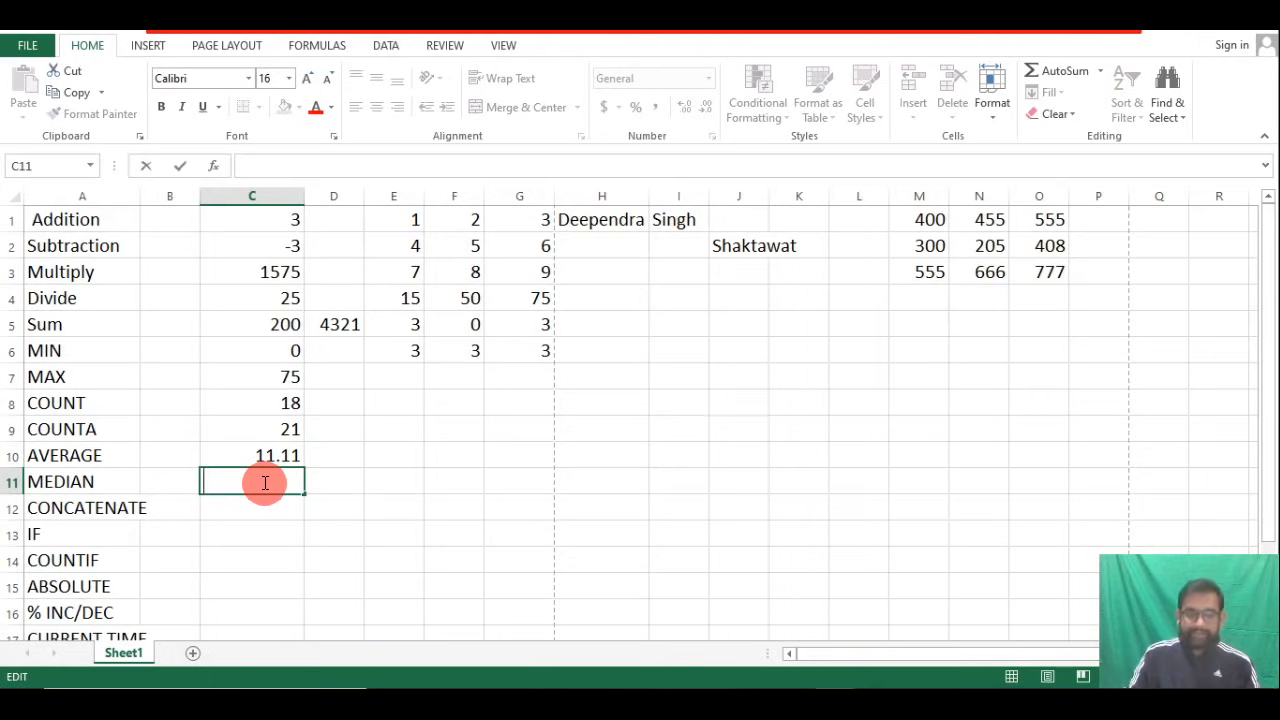
type("=")
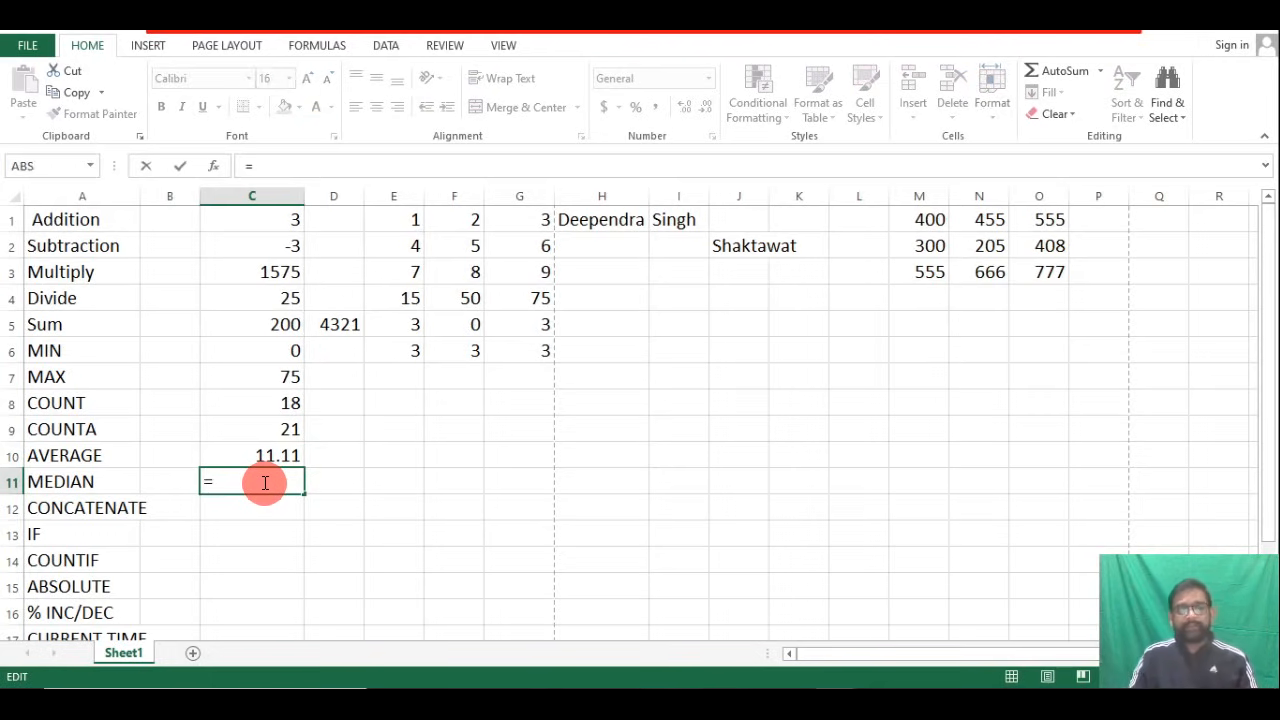
type("med")
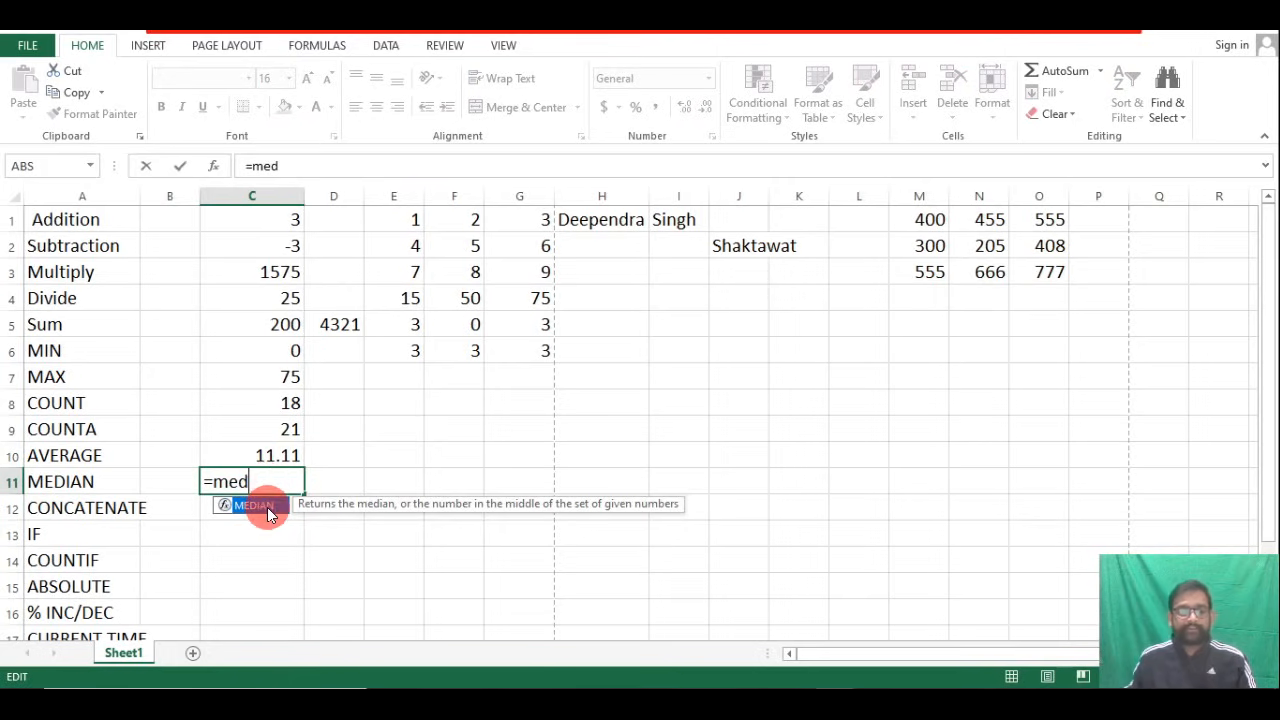
double_click(267, 508)
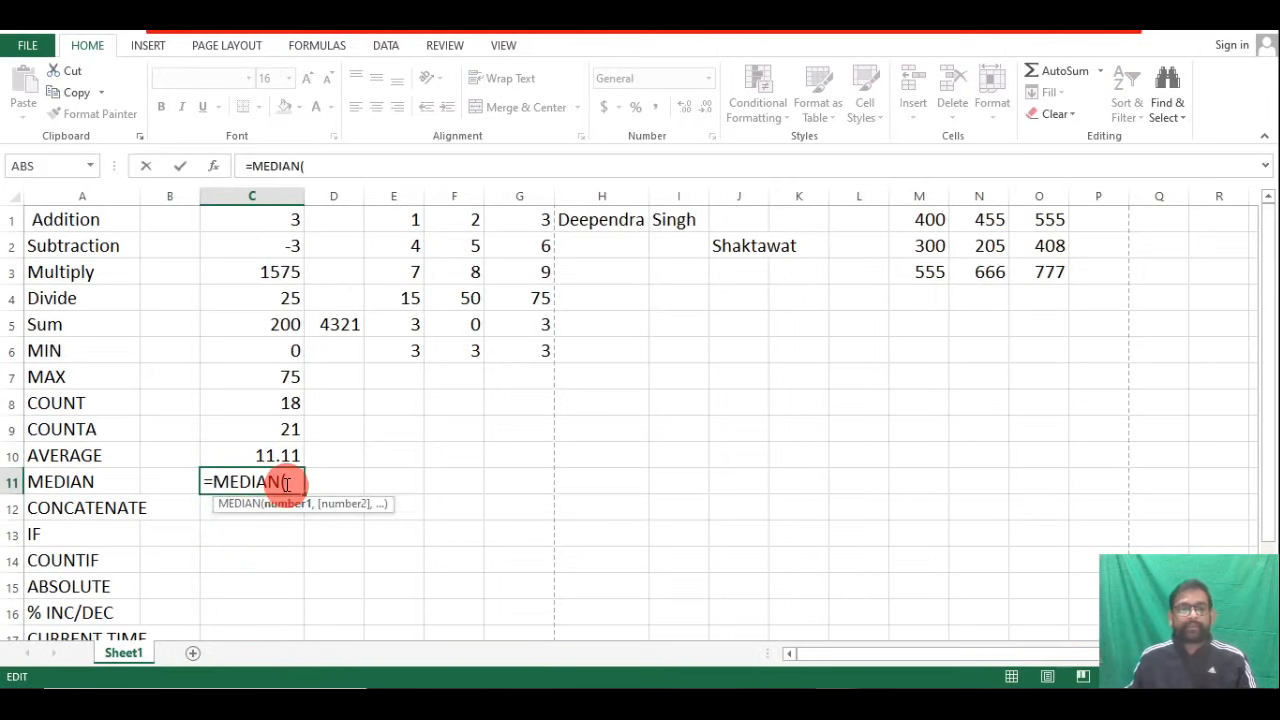
left_click_drag(403, 214, 540, 352)
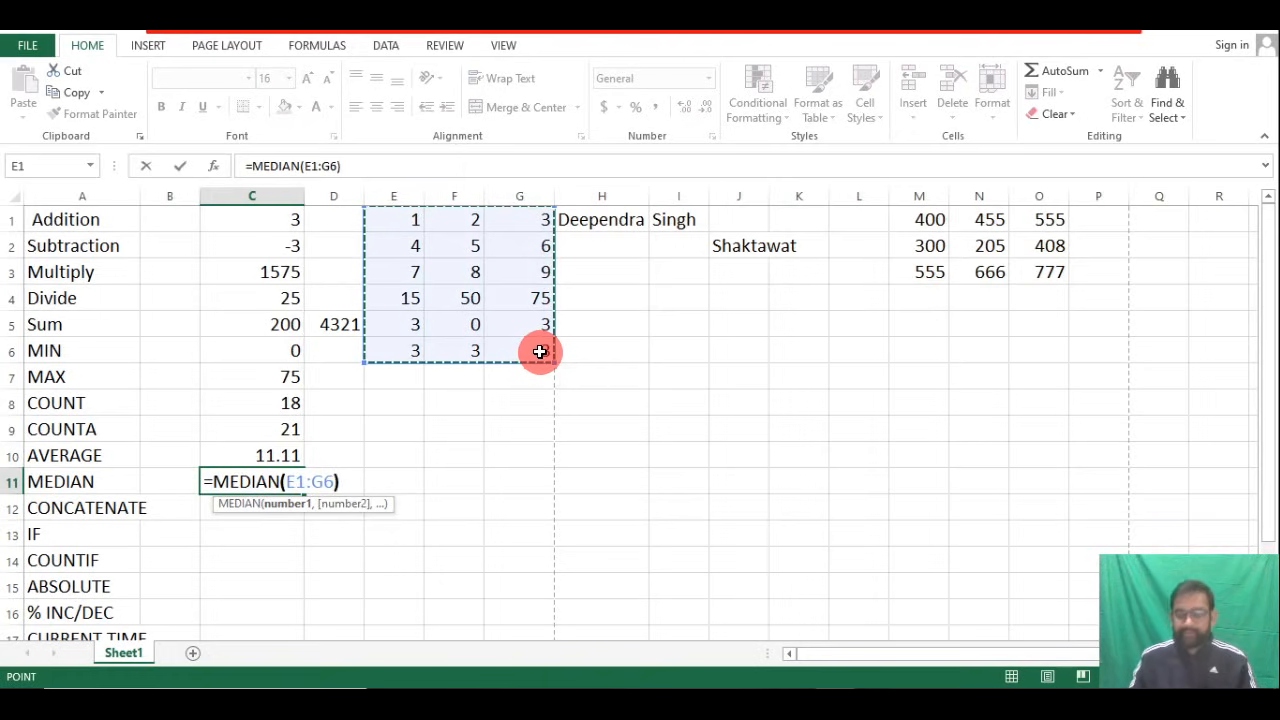
key("Return")
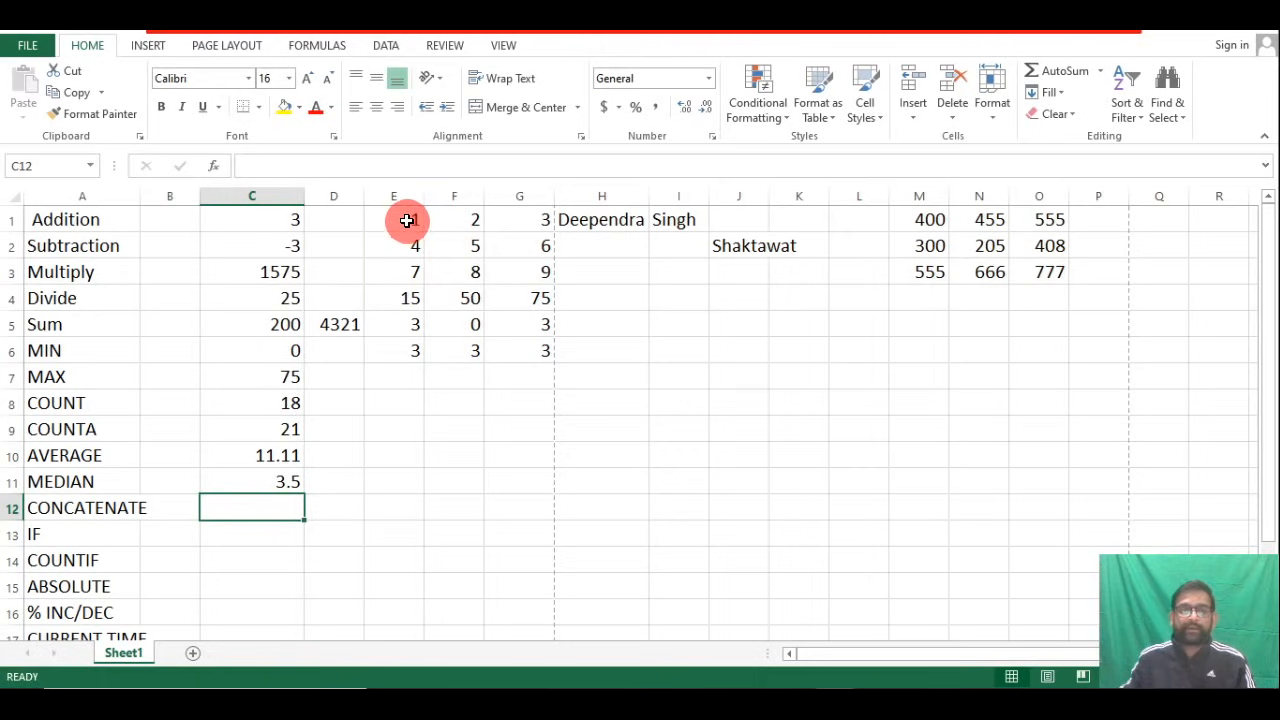
Check the number block E1:G6 against the median in C11.
left_click_drag(416, 222, 537, 349)
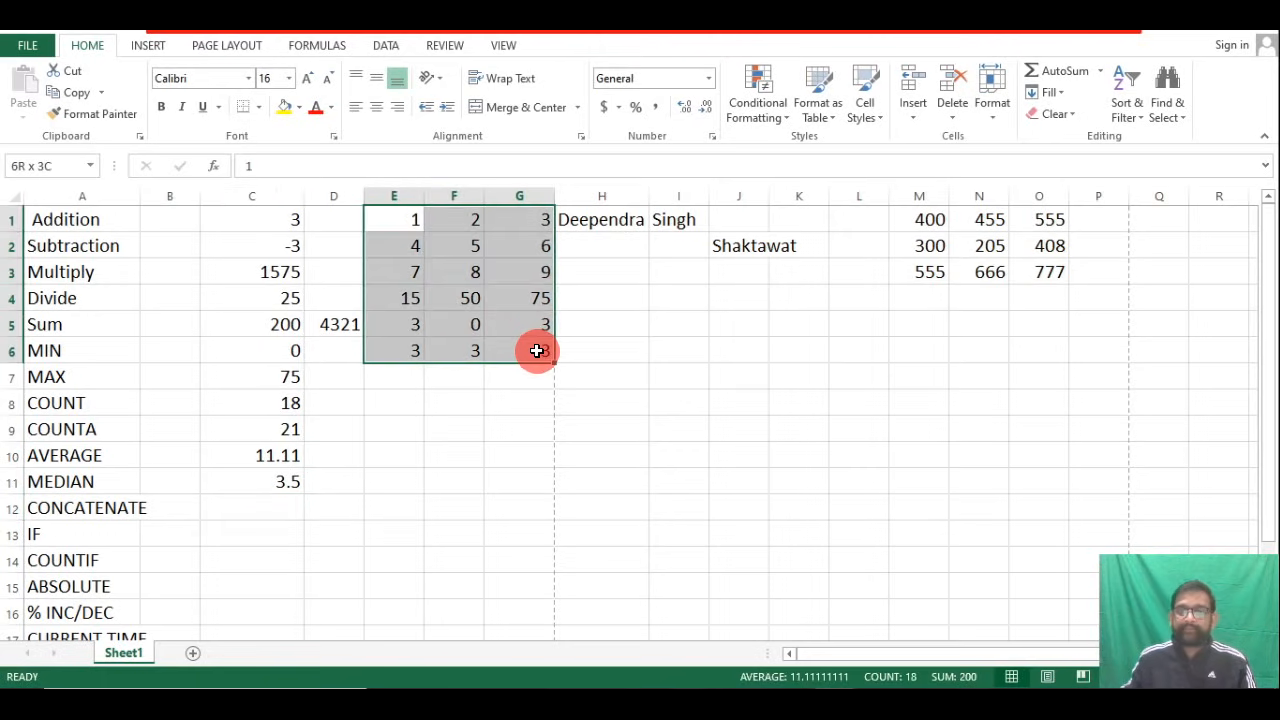
left_click(270, 488)
left_click(268, 497)
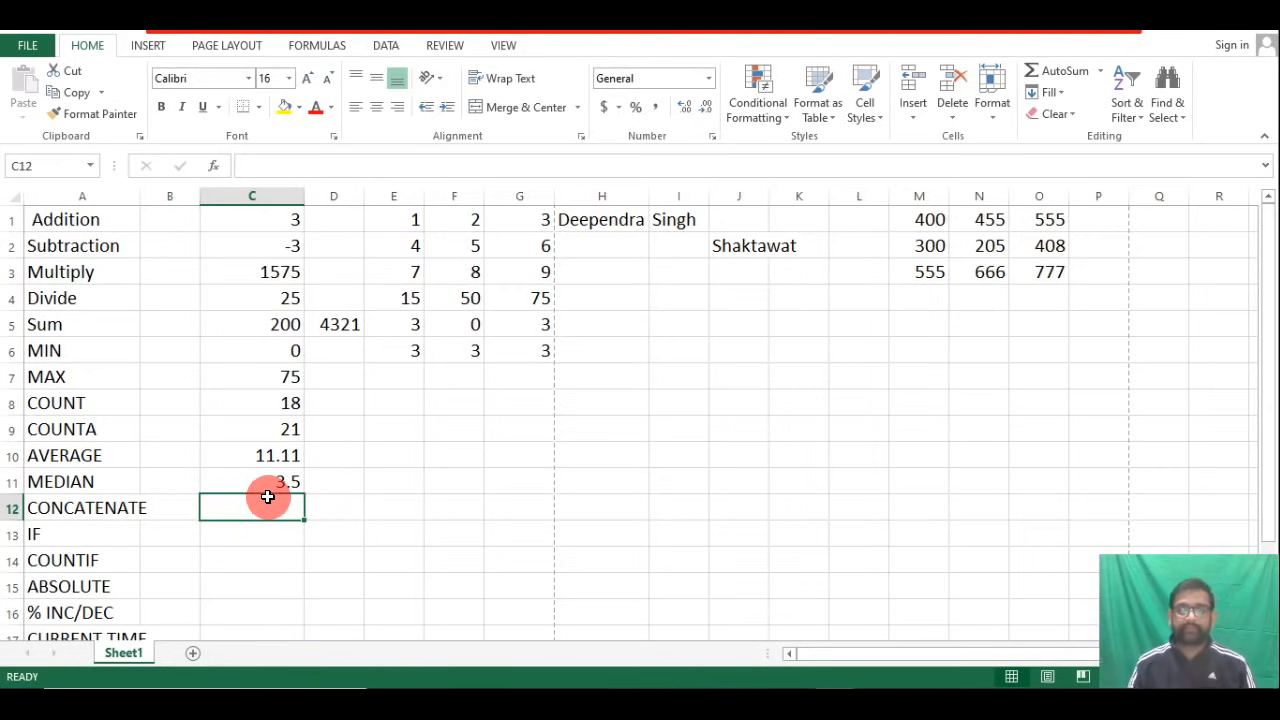
Add the sample text alpha in J4, below the existing text cells H1, I1 and J2.
left_click(612, 222)
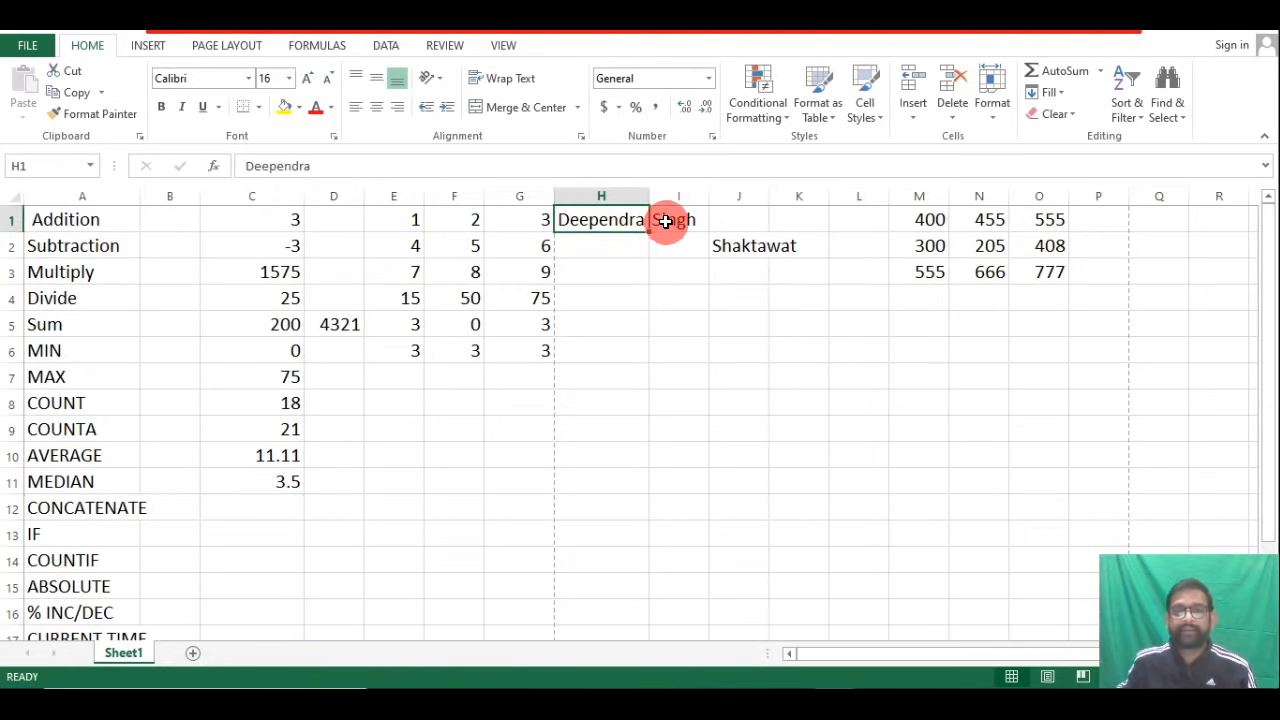
left_click(665, 221)
left_click(730, 248)
left_click(732, 294)
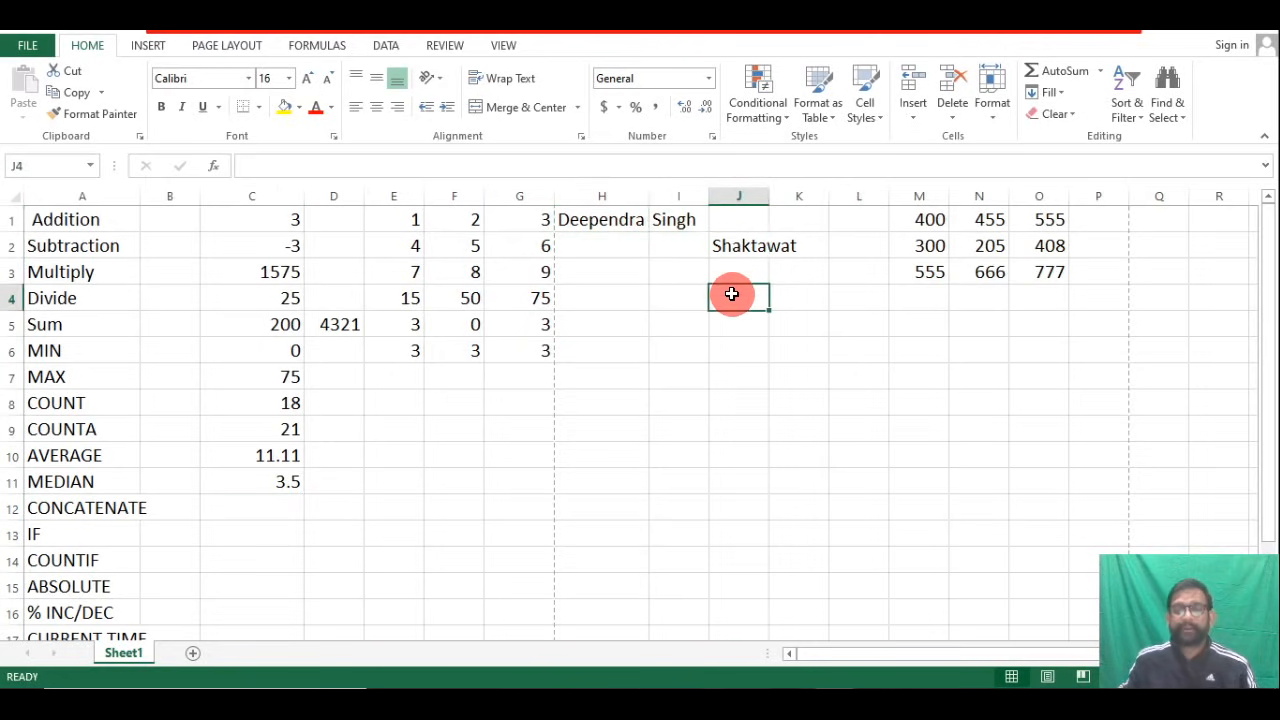
type("alpha")
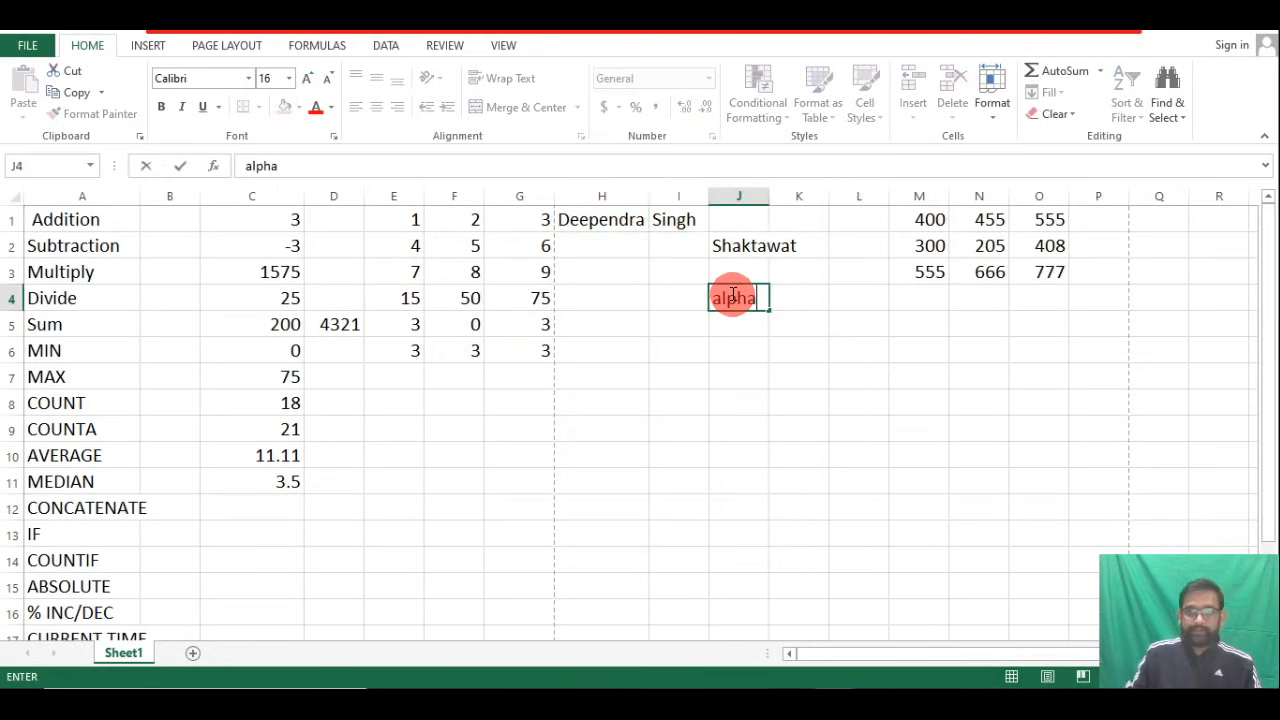
key("Return")
Fill K5 with the sample text Beta, correcting the misspelled attempts.
key("Right")
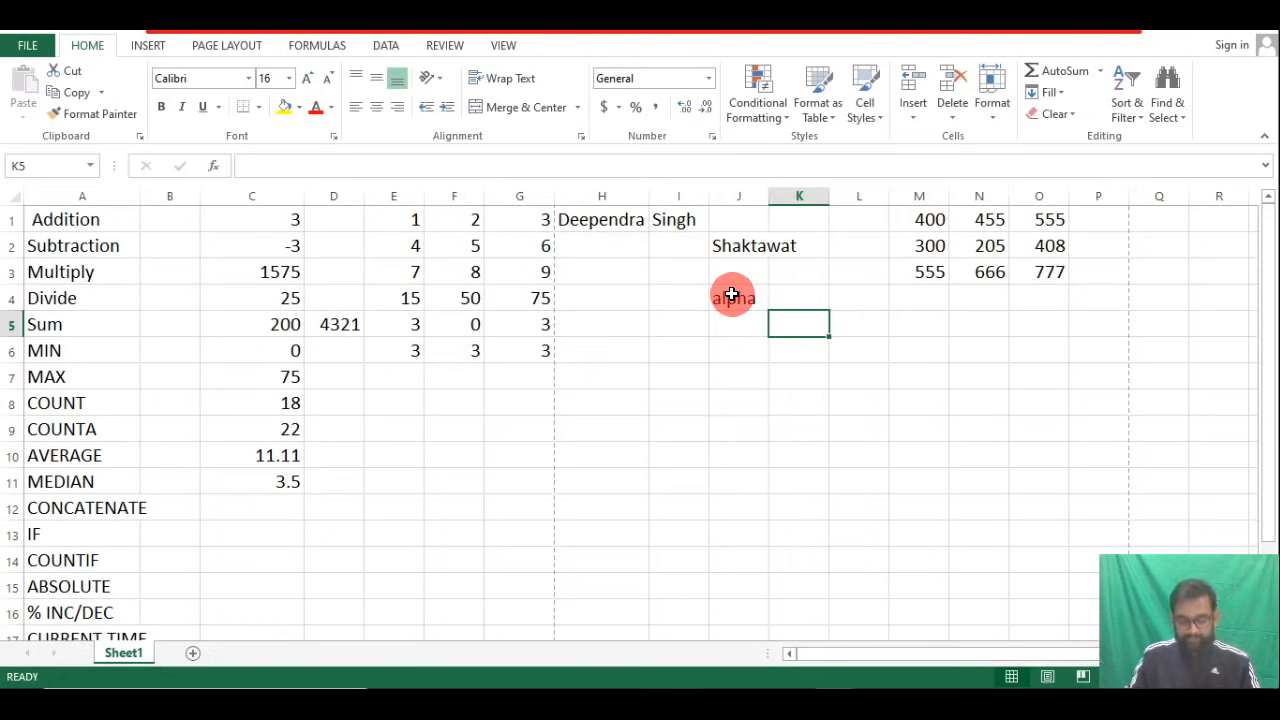
type("Bt")
key("BackSpace")
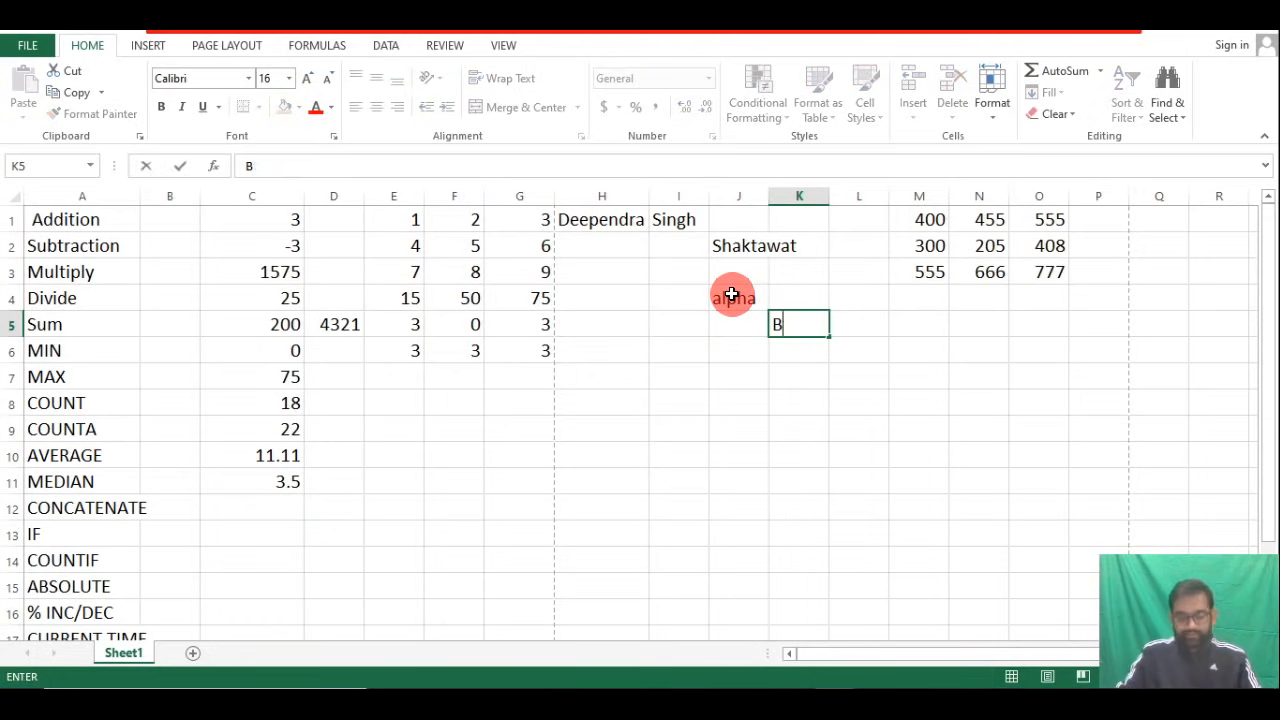
type("era")
key("BackSpace")
key("BackSpace")
key("BackSpace")
type("ta")
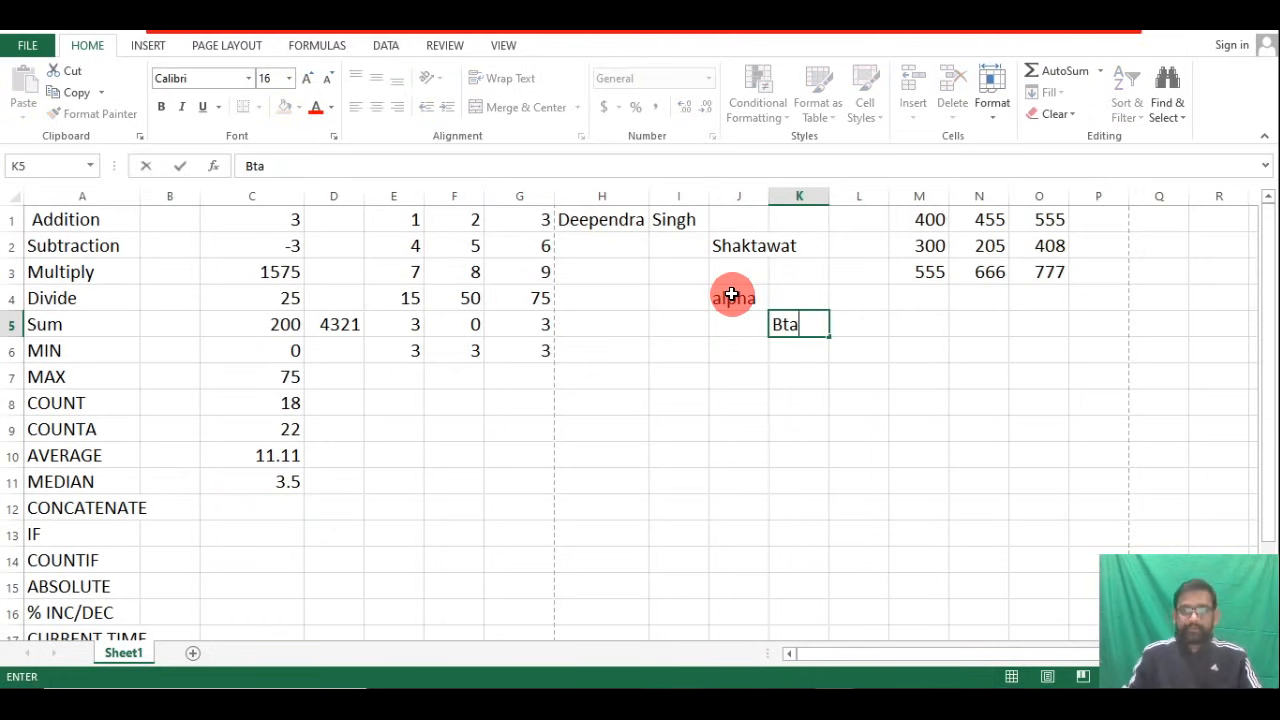
key("BackSpace")
key("BackSpace")
type("eta")
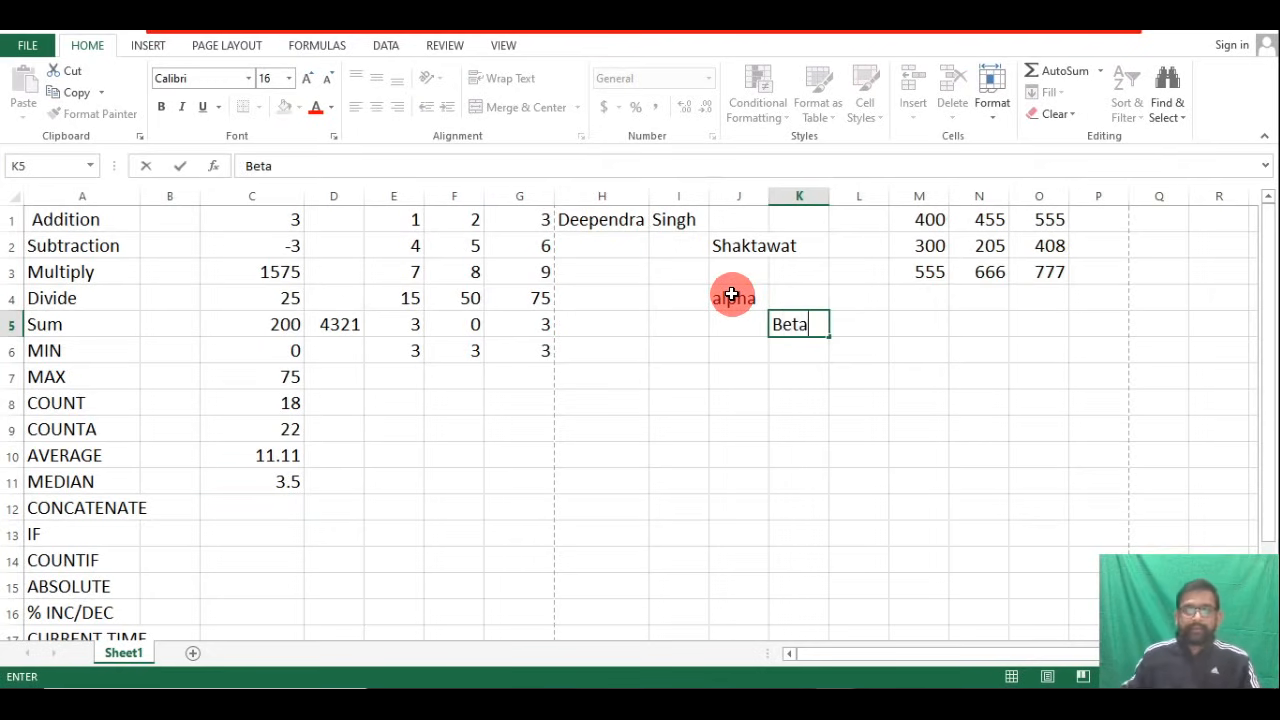
Enter the formula =CONCATENATE(J2,I1,J4,H1) in C12, in the CONCATENATE row.
left_click(262, 508)
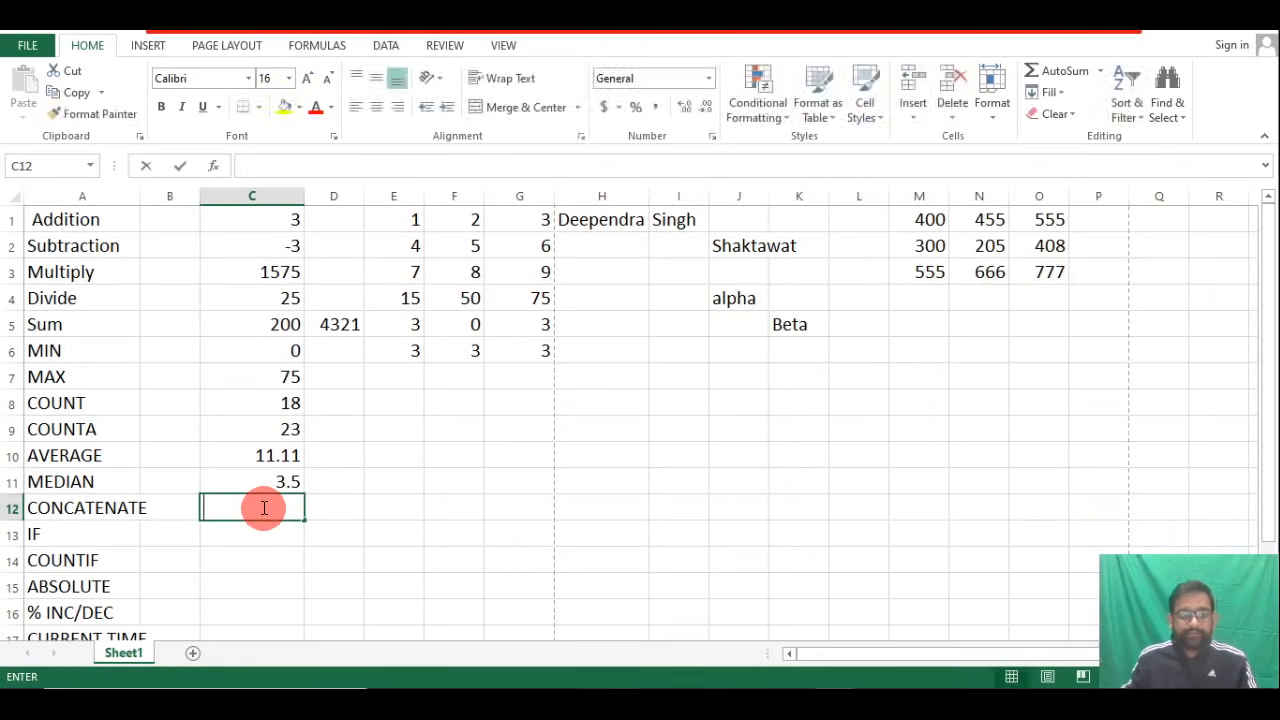
type("=con")
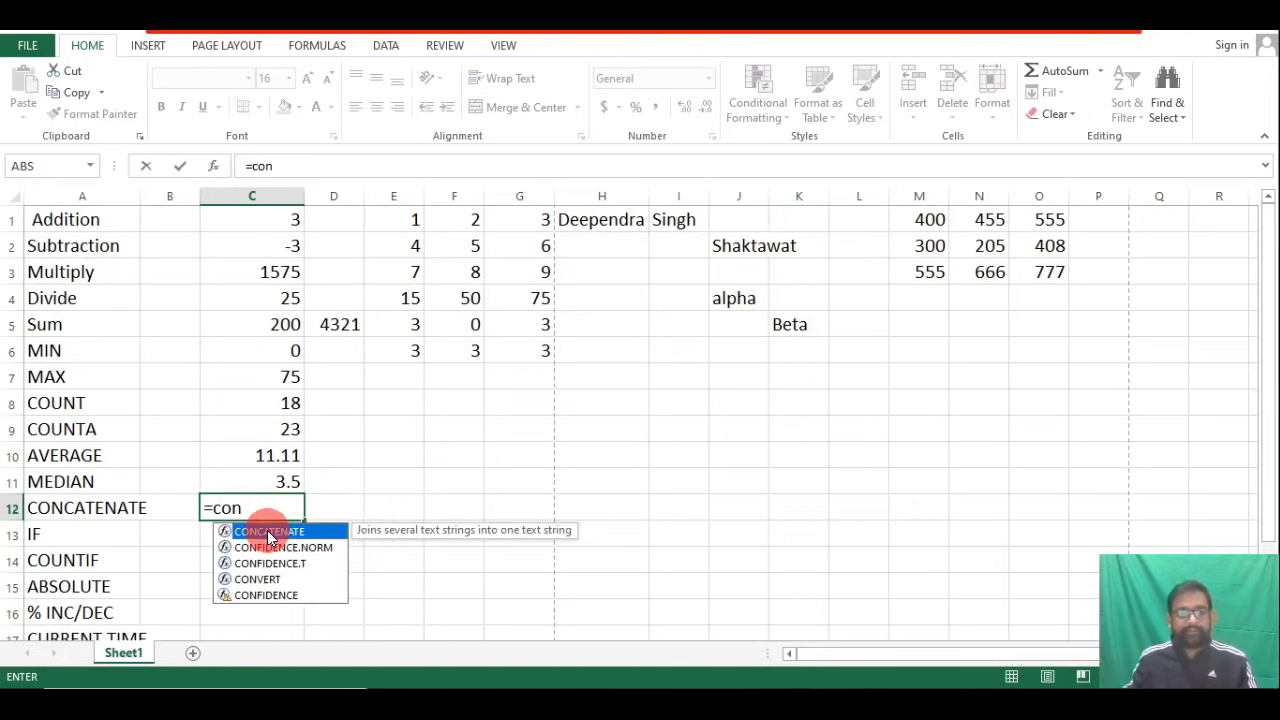
double_click(267, 530)
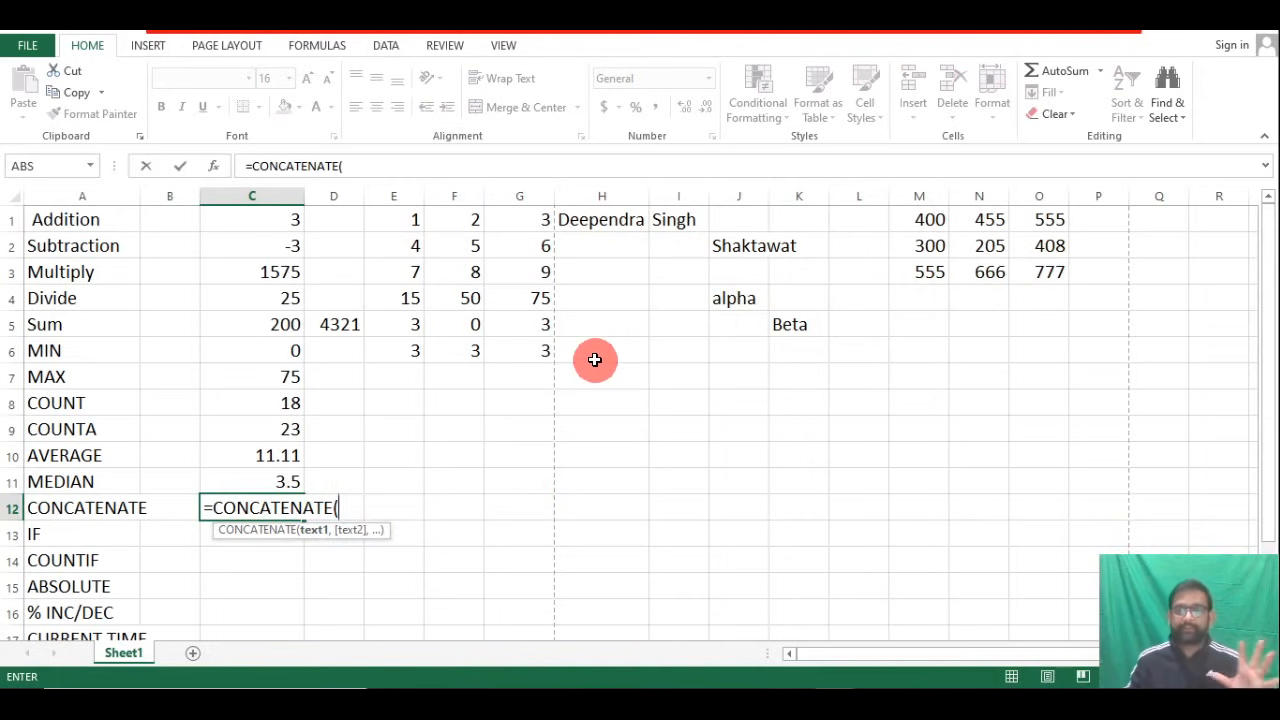
left_click(725, 245)
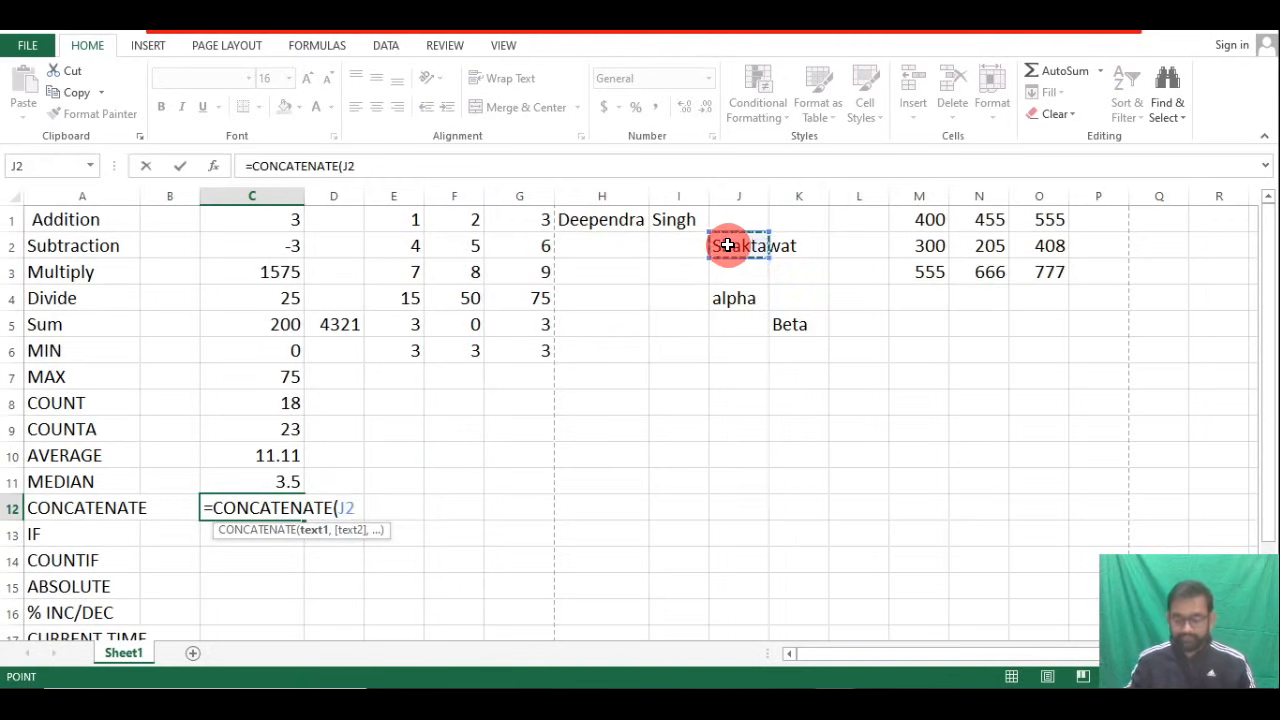
type(",")
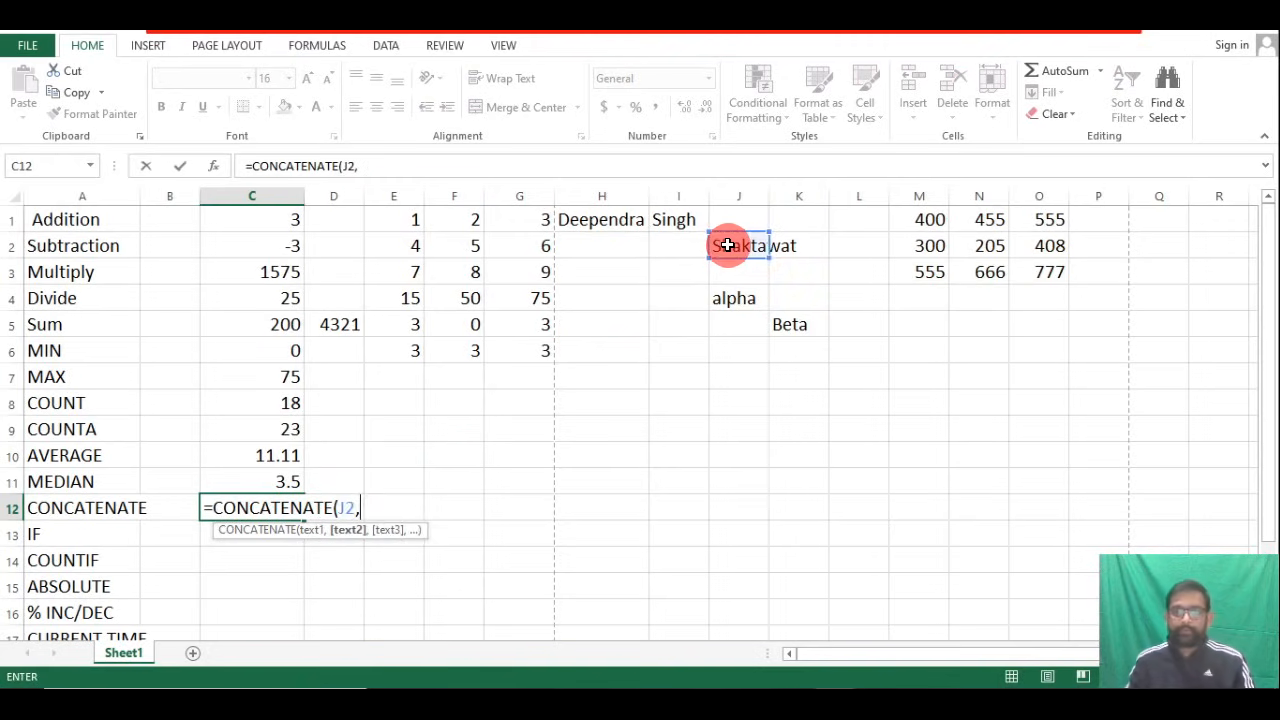
left_click(678, 218)
type(",")
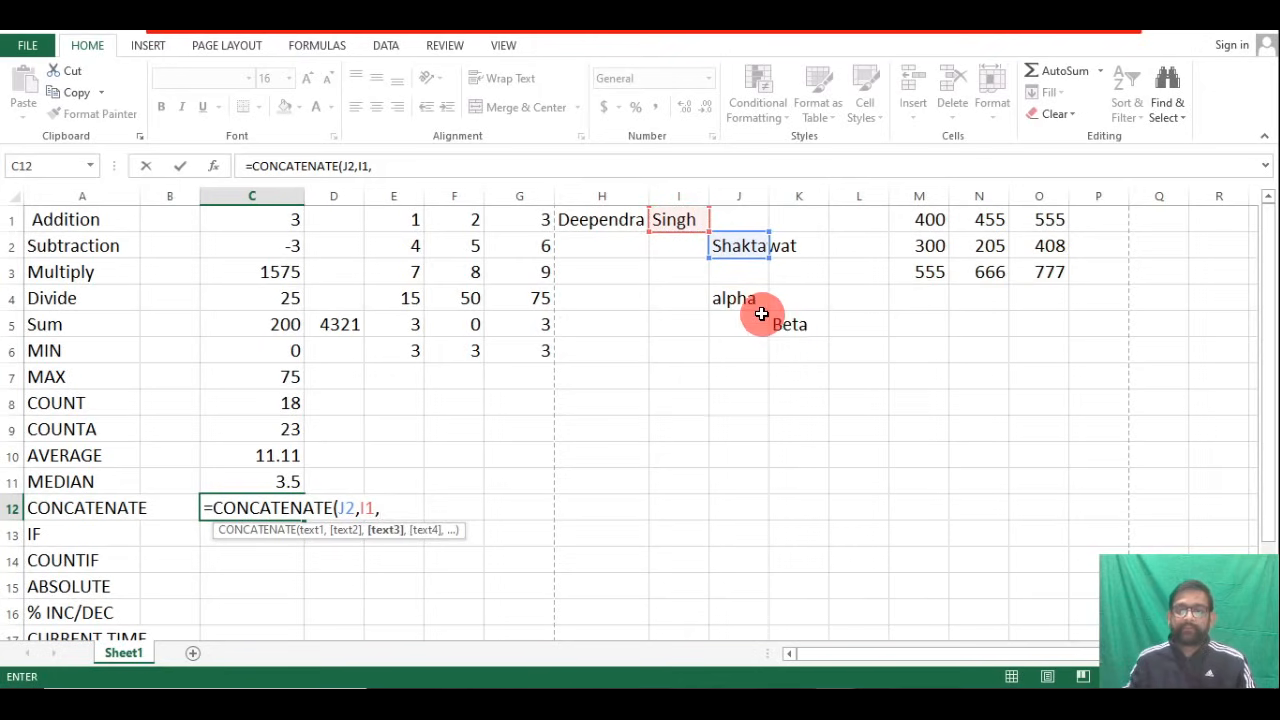
left_click(735, 300)
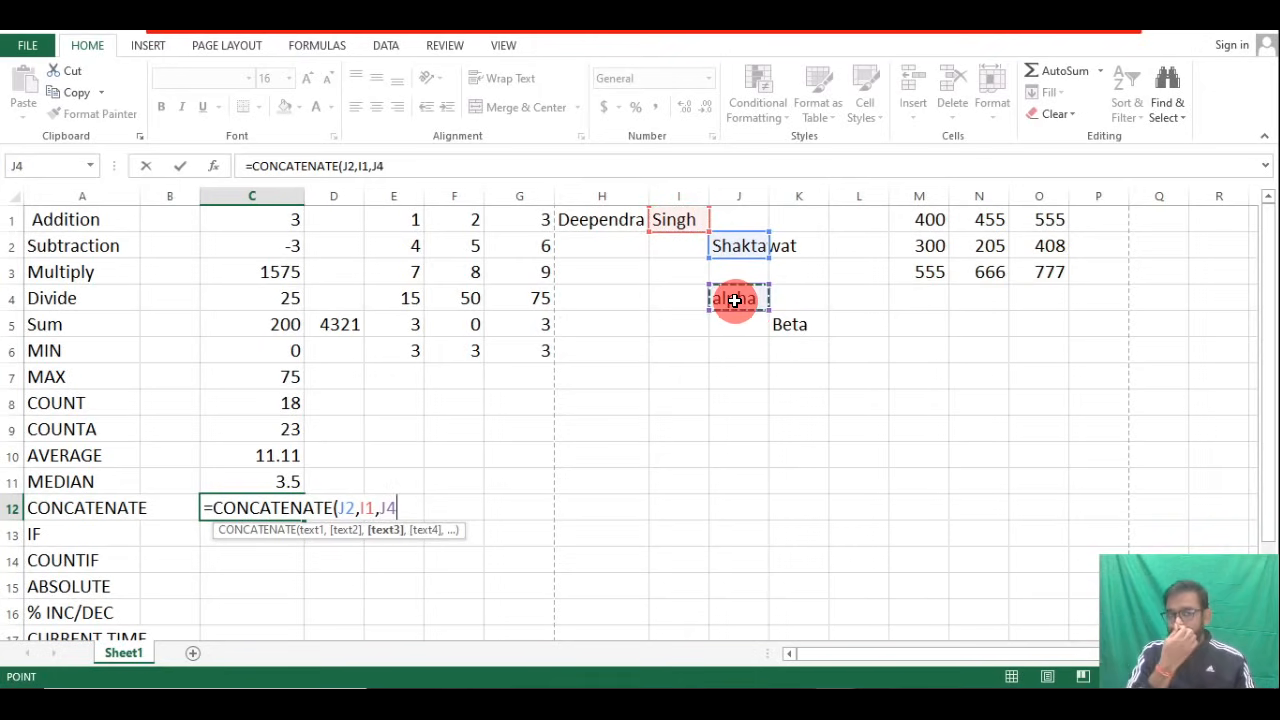
type(",")
left_click(606, 216)
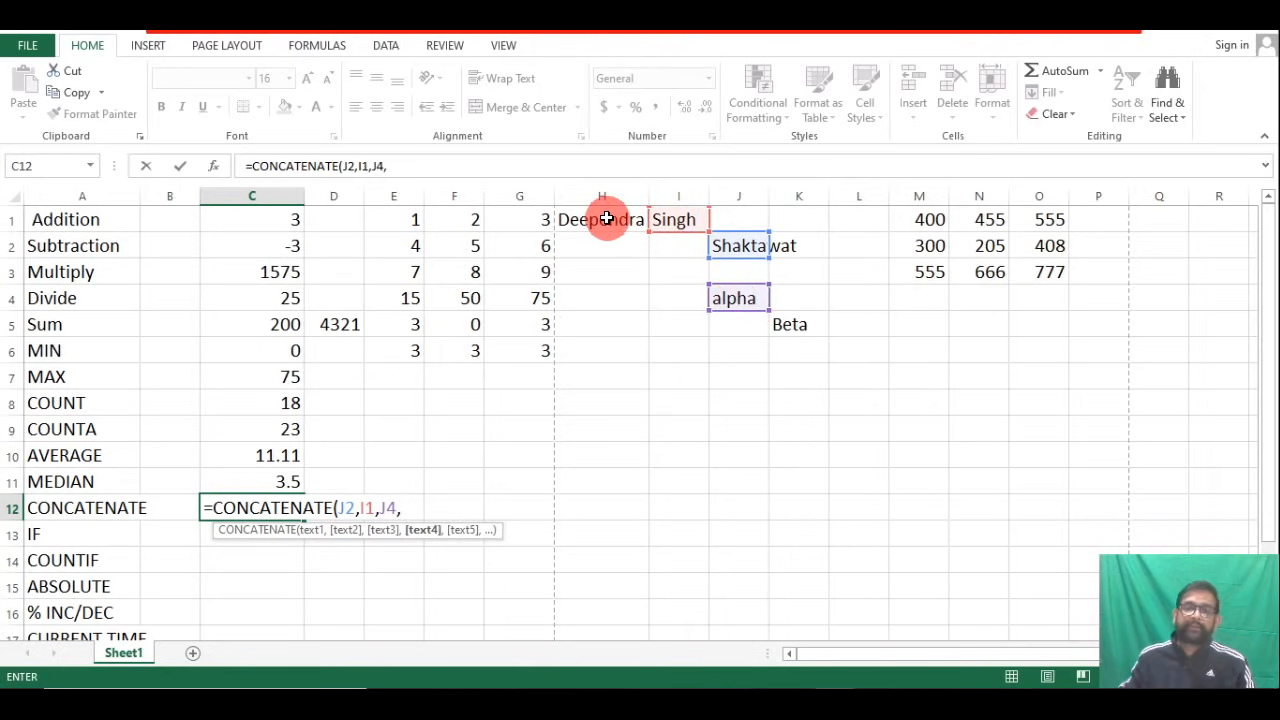
type(",")
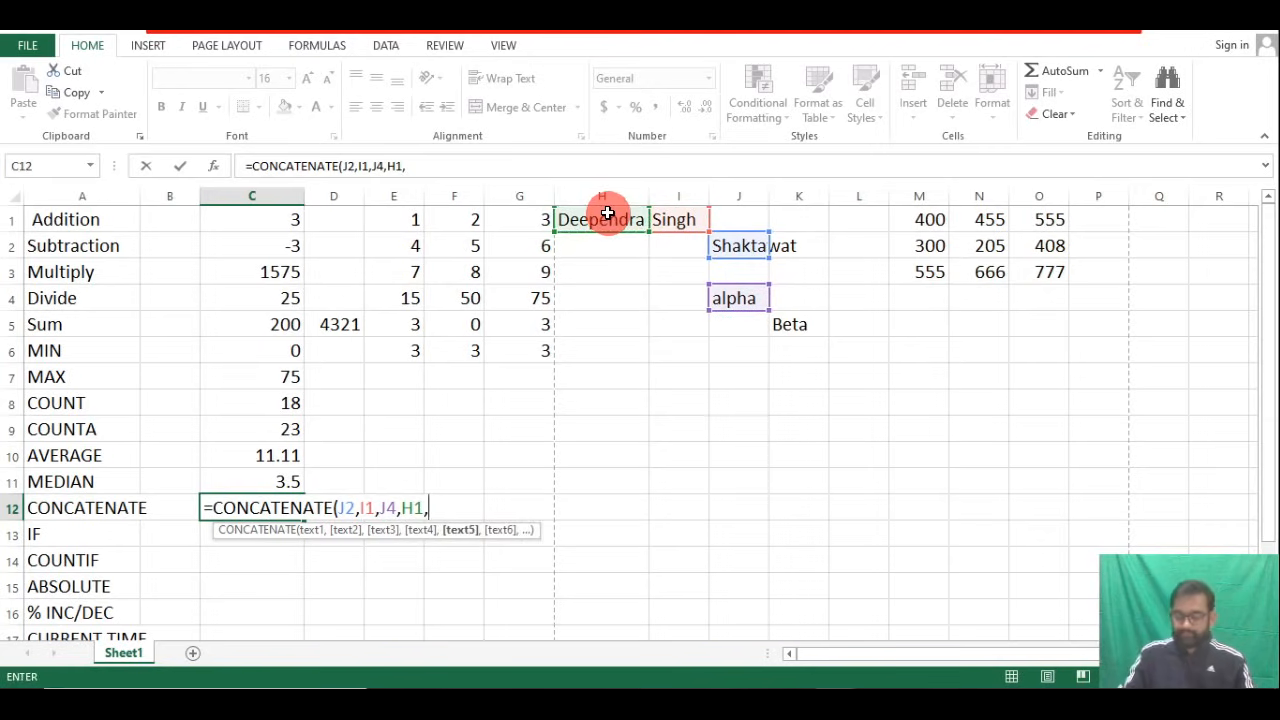
key("BackSpace")
type(")")
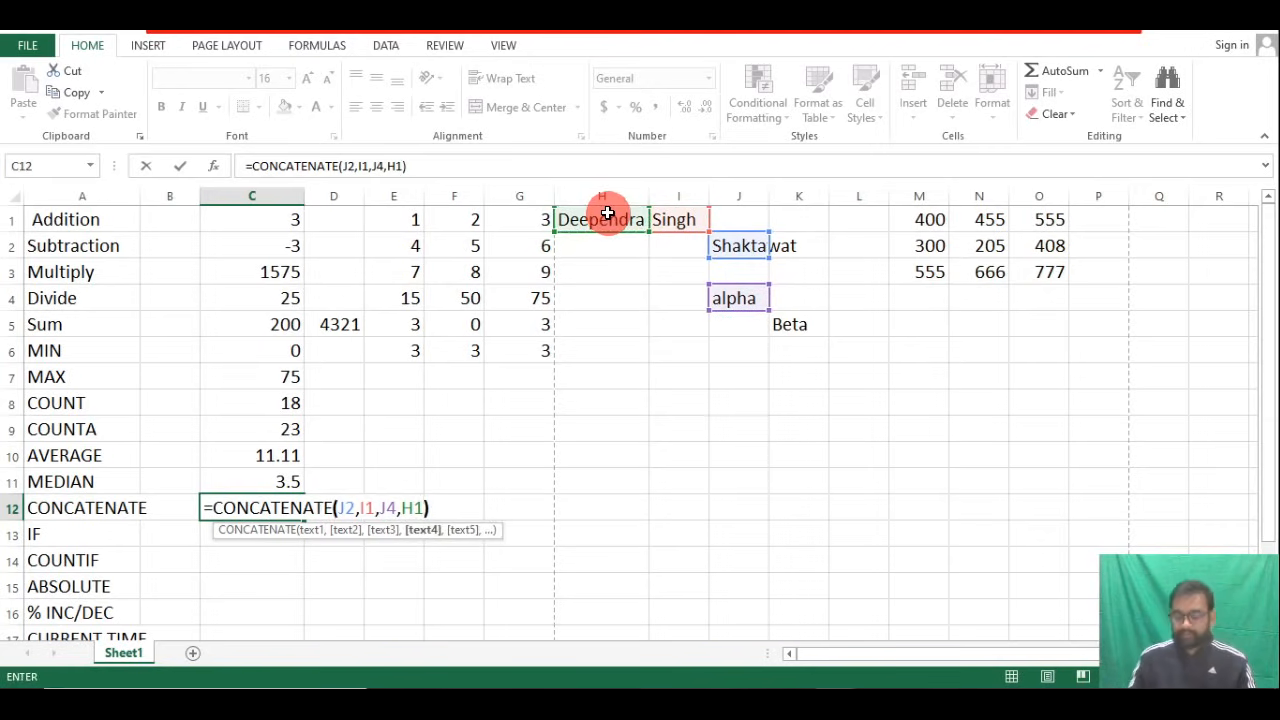
key("Return")
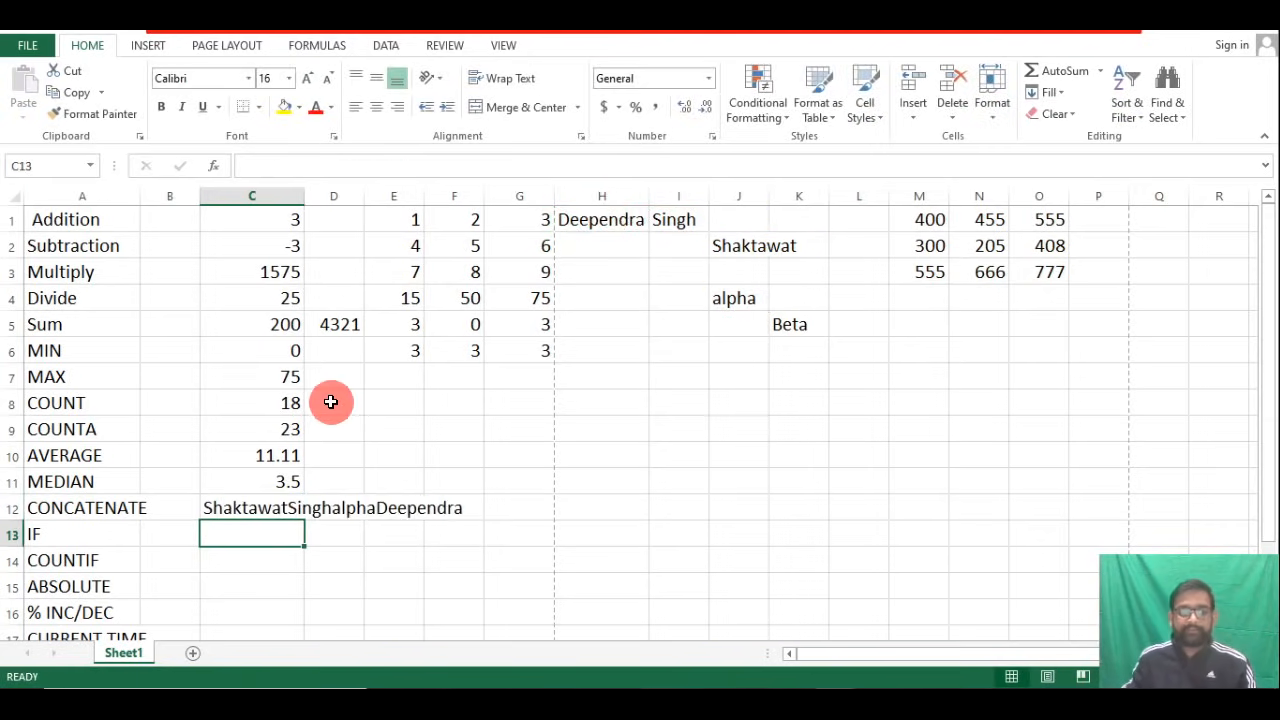
Examine the joined text in C12 and how it runs across the neighbouring cells up to F12.
left_click(241, 509)
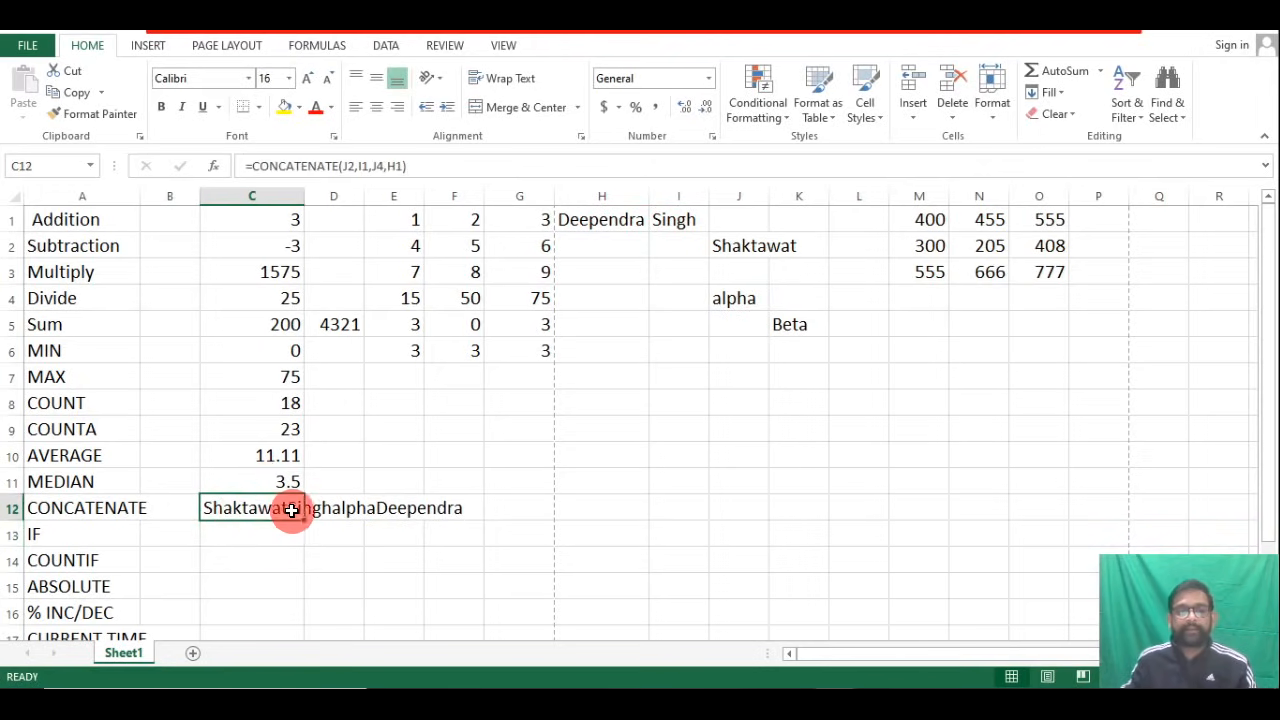
left_click(325, 507)
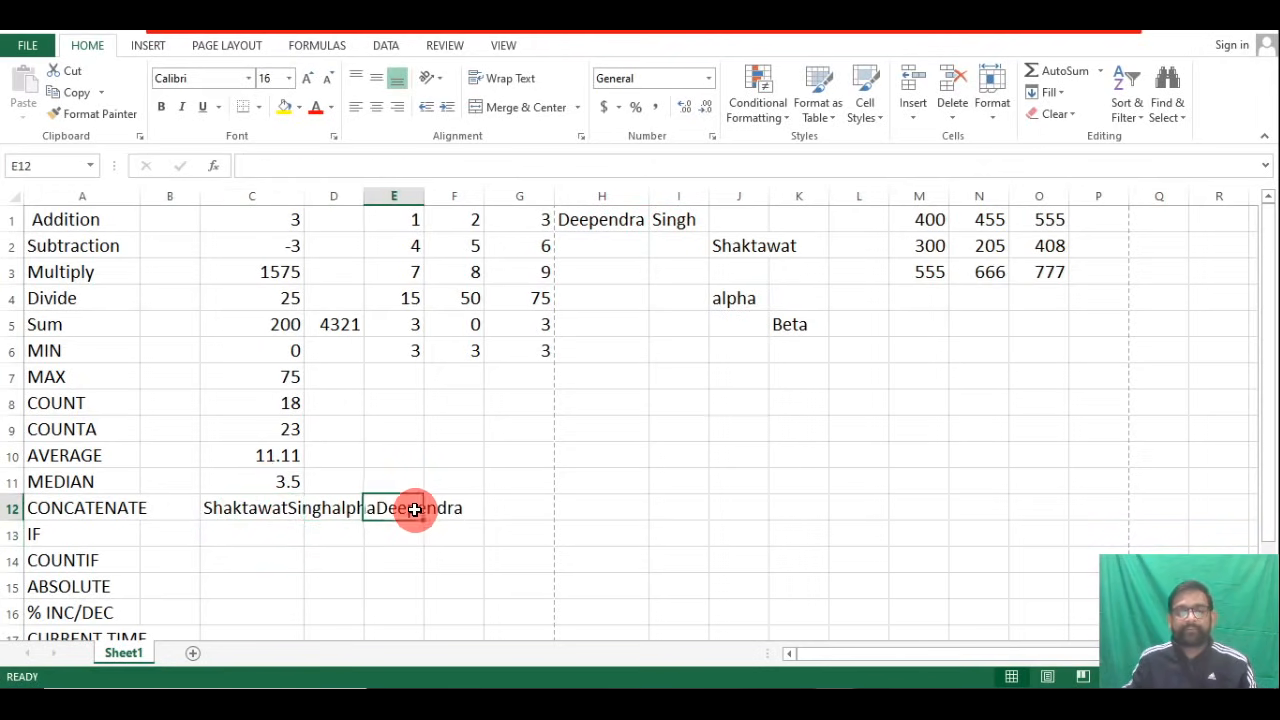
left_click(334, 580)
left_click_drag(231, 507, 447, 514)
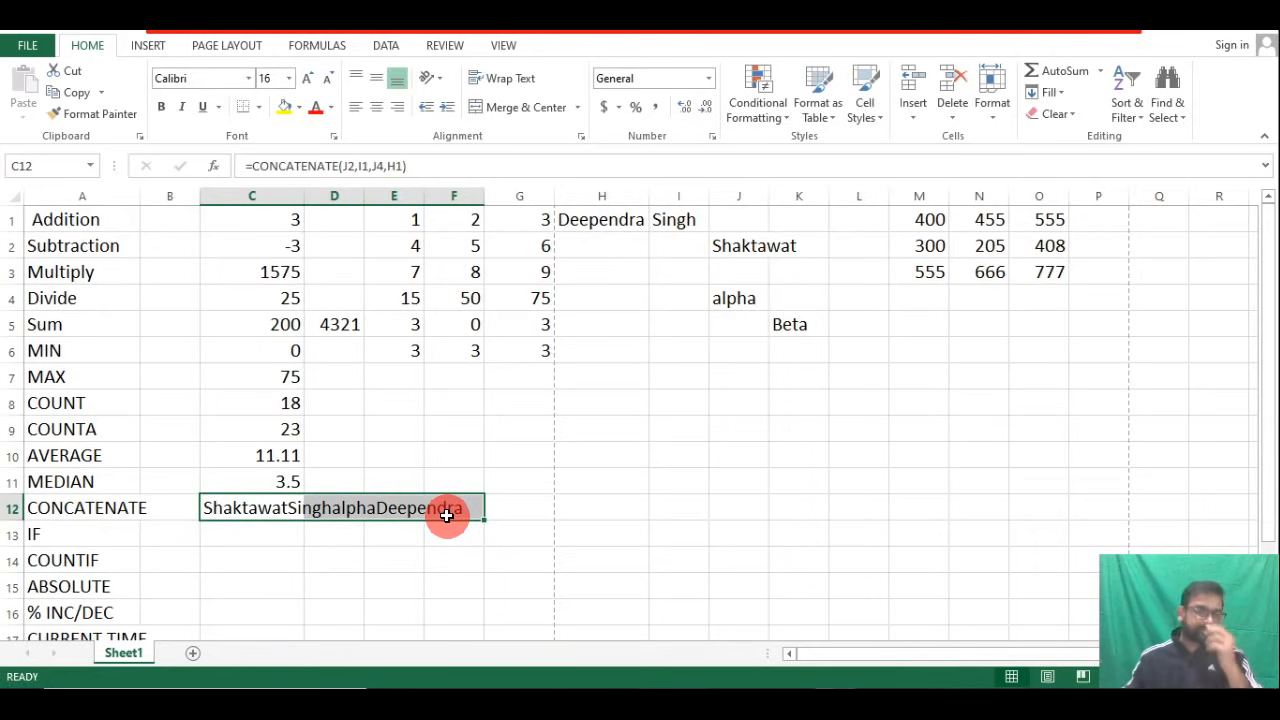
left_click(246, 536)
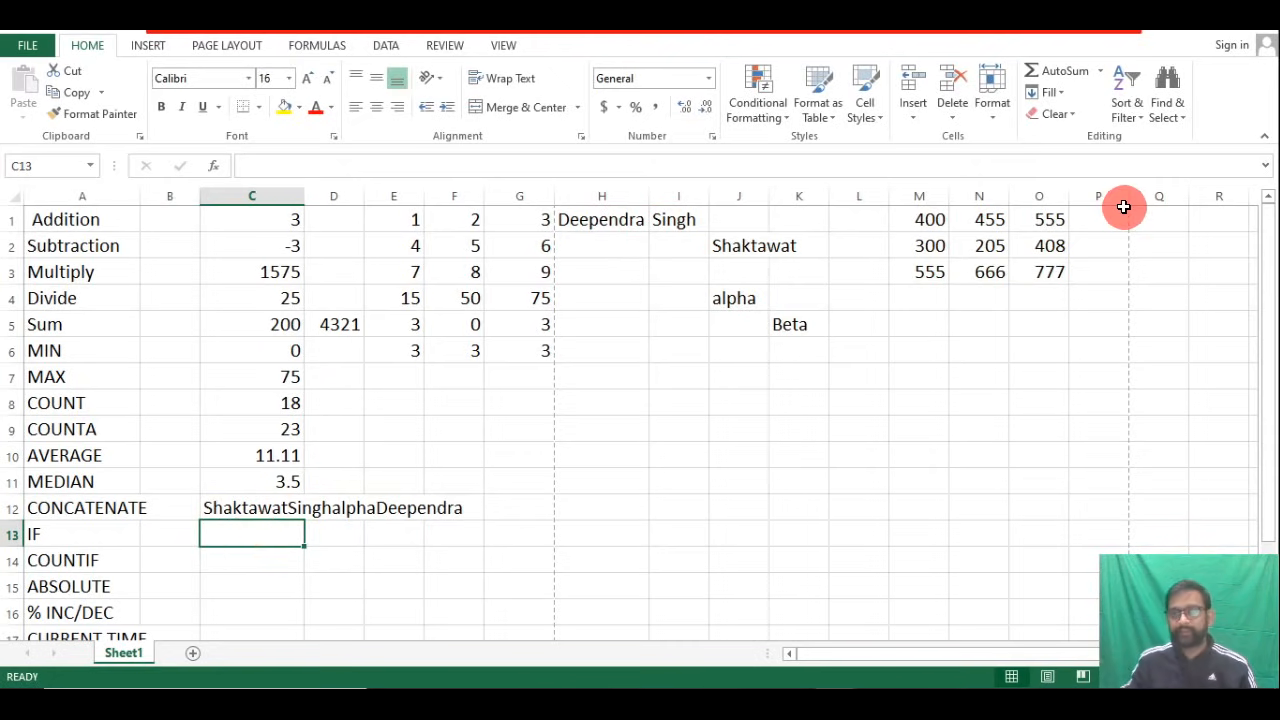
double_click(252, 536)
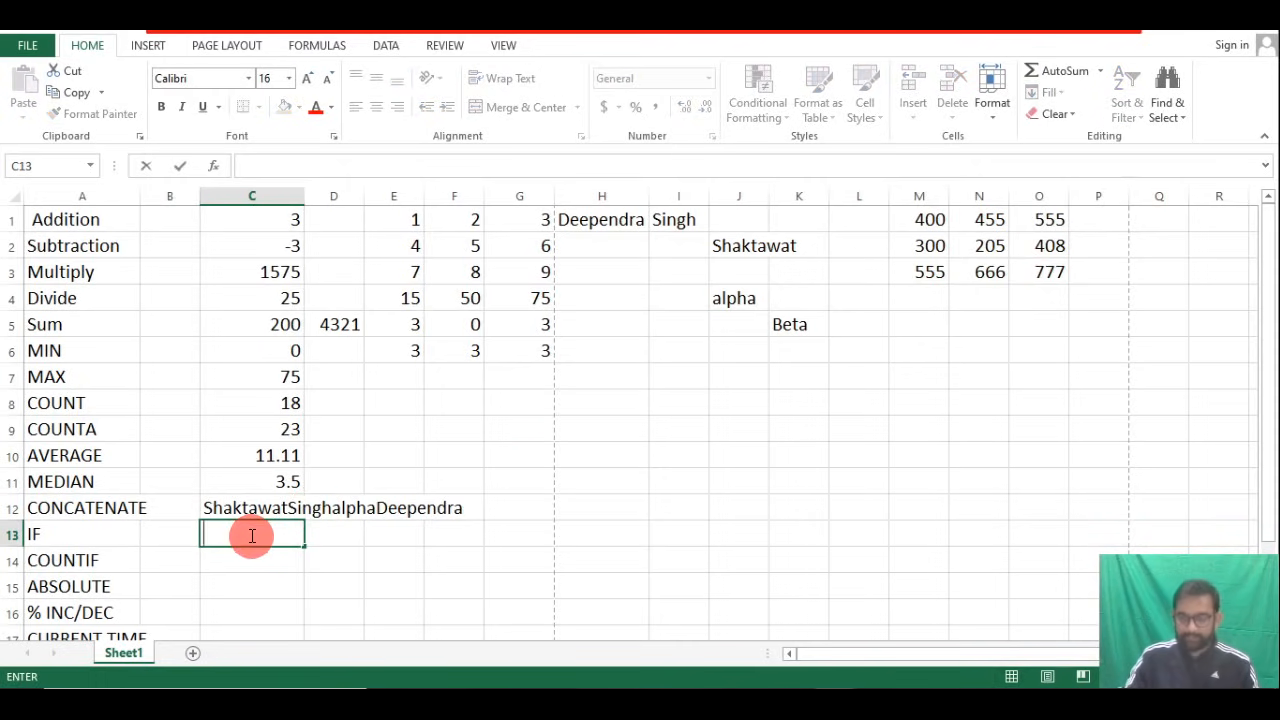
type("=if")
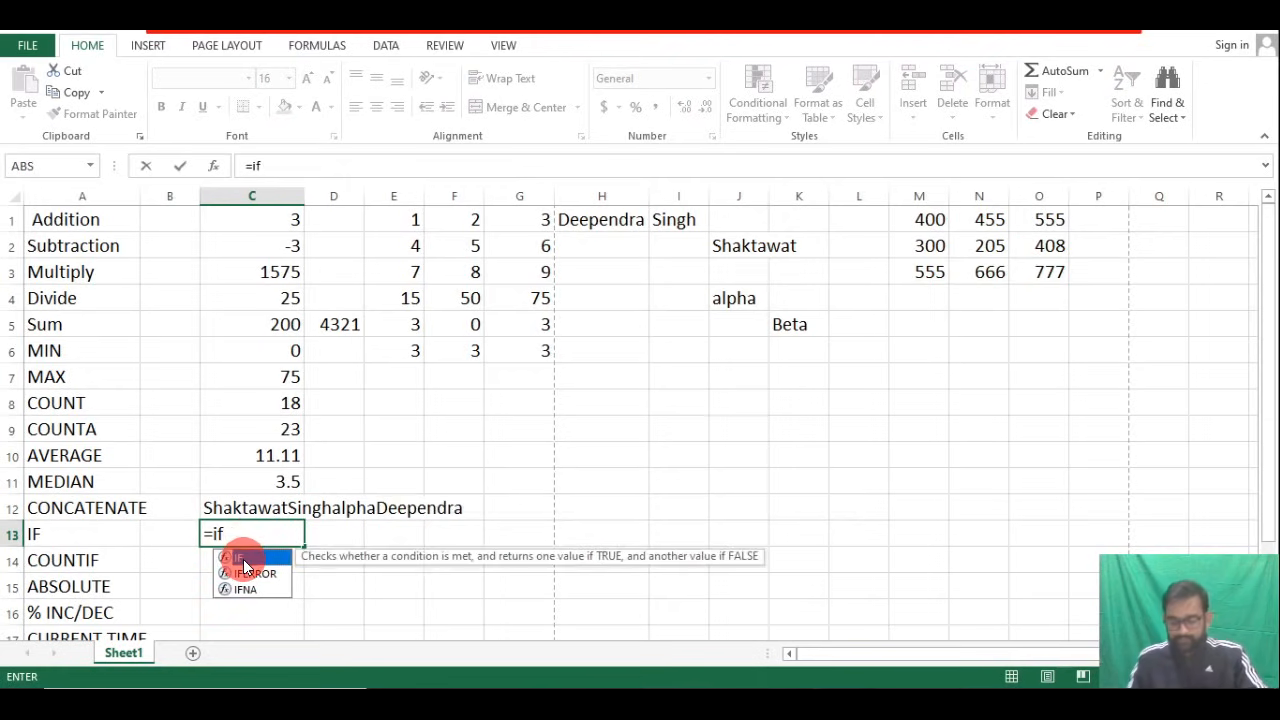
type("(")
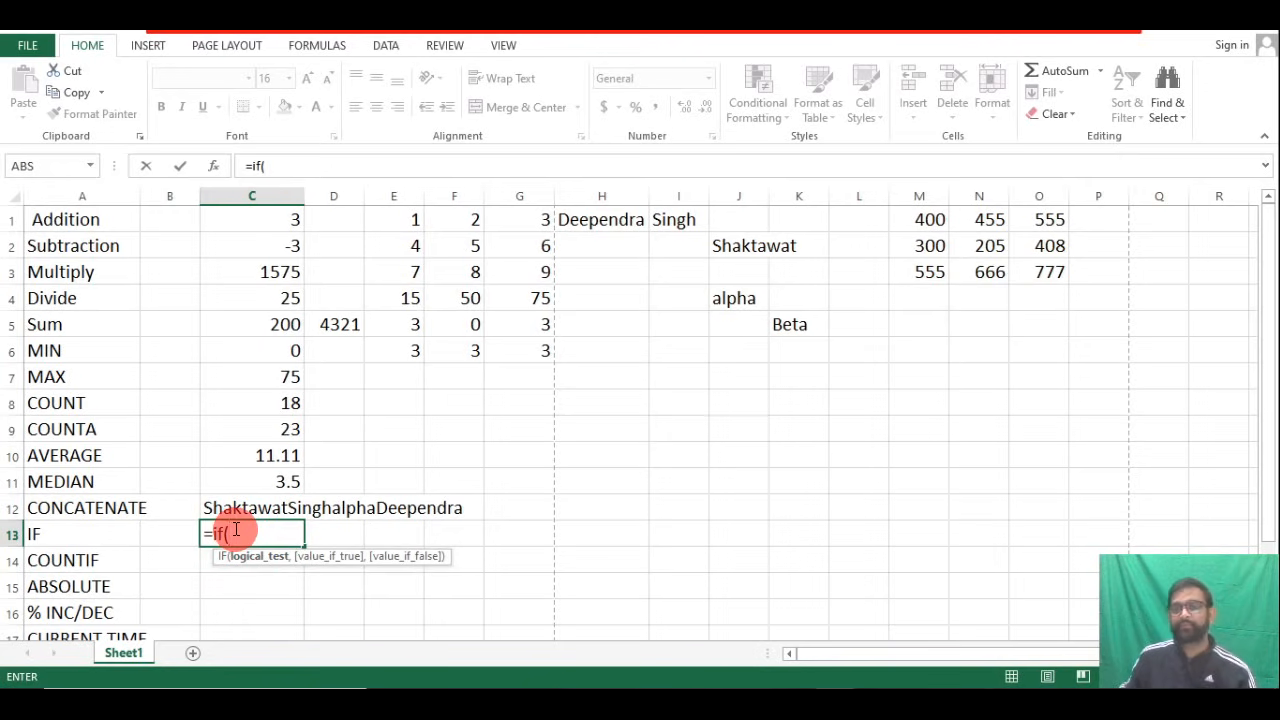
left_click(1100, 218)
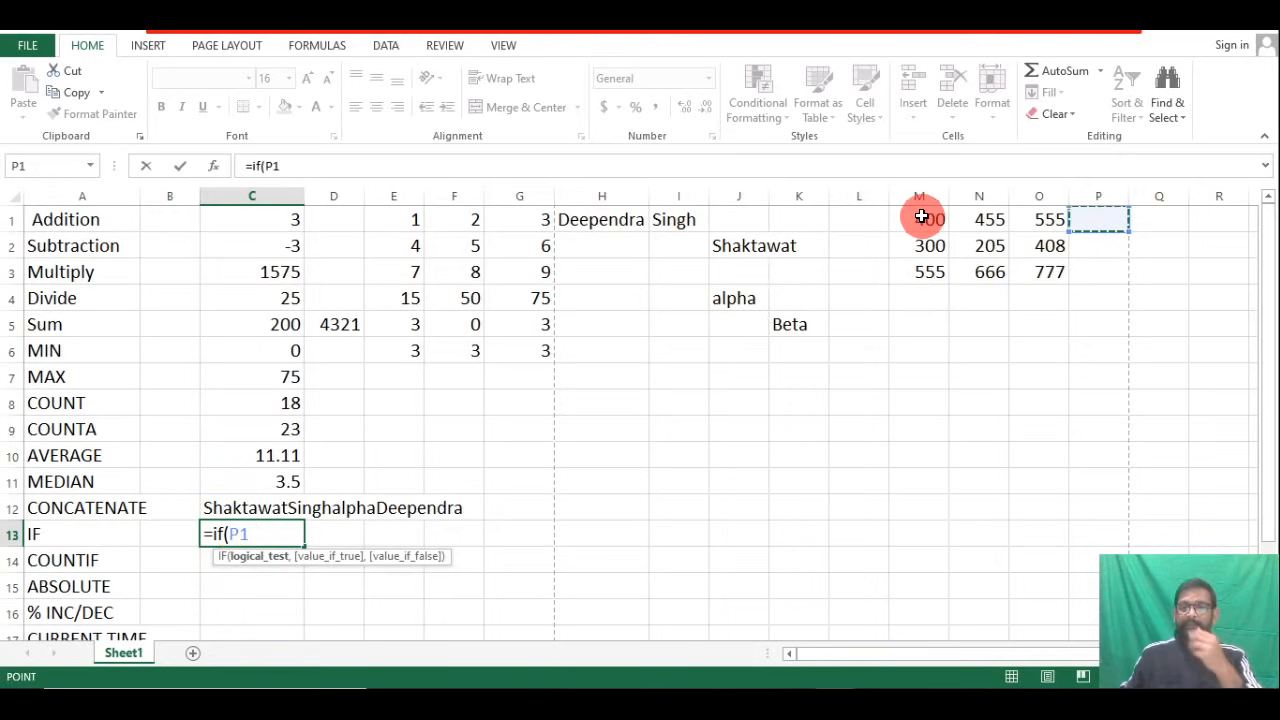
left_click_drag(921, 217, 1055, 268)
left_click(1081, 218)
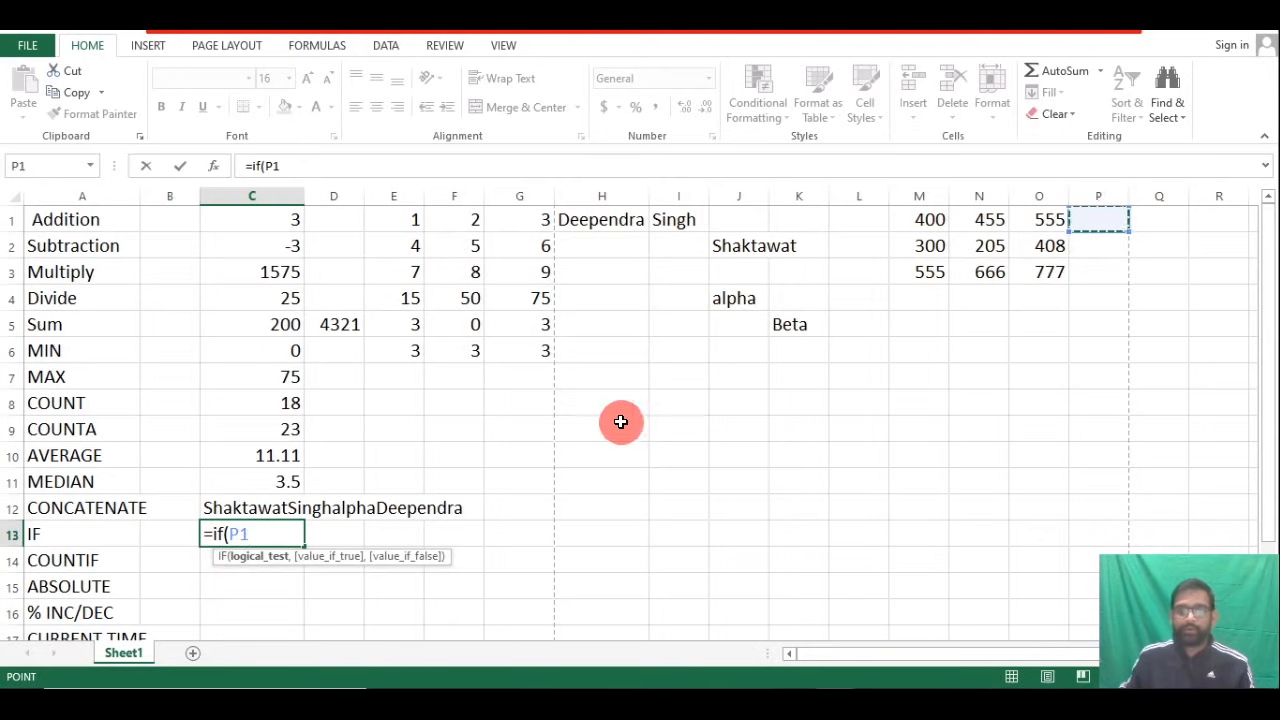
key("BackSpace")
key("BackSpace")
key("BackSpace")
key("BackSpace")
key("BackSpace")
key("BackSpace")
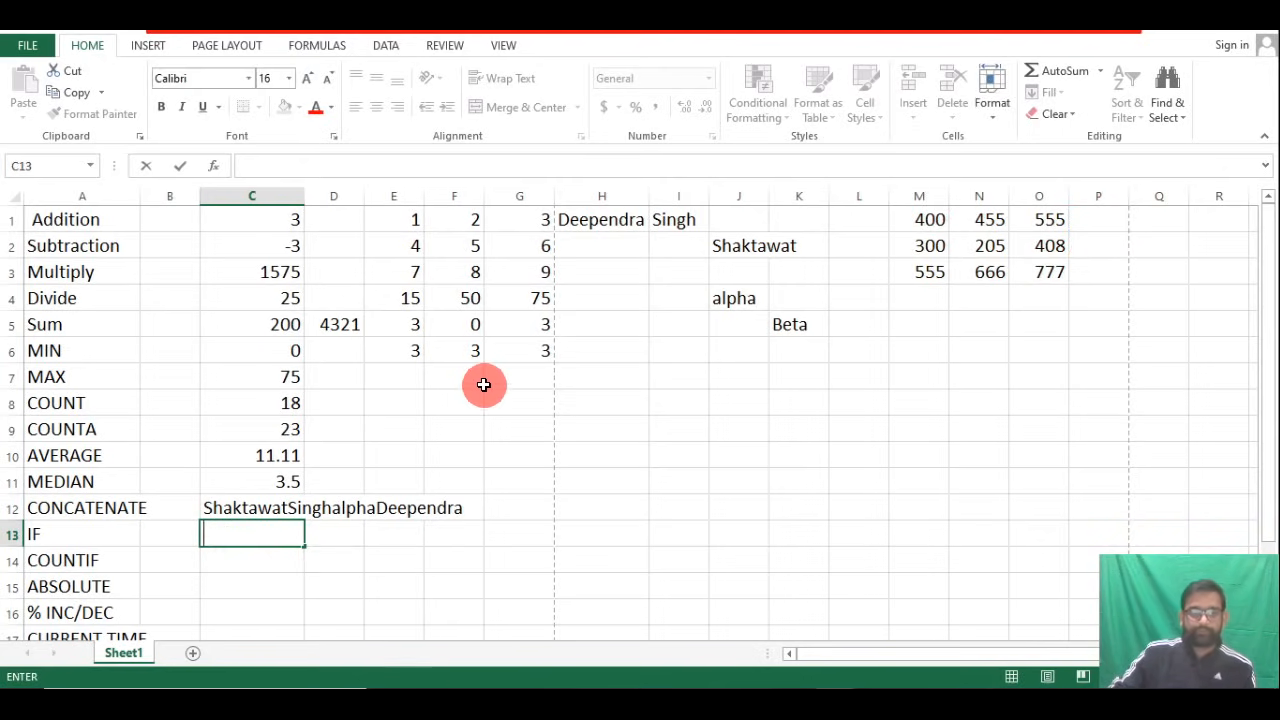
Begin an IF formula in P1, beside the M1:O3 number block, with the logical test M1+N1+O1>1000.
left_click(1090, 214)
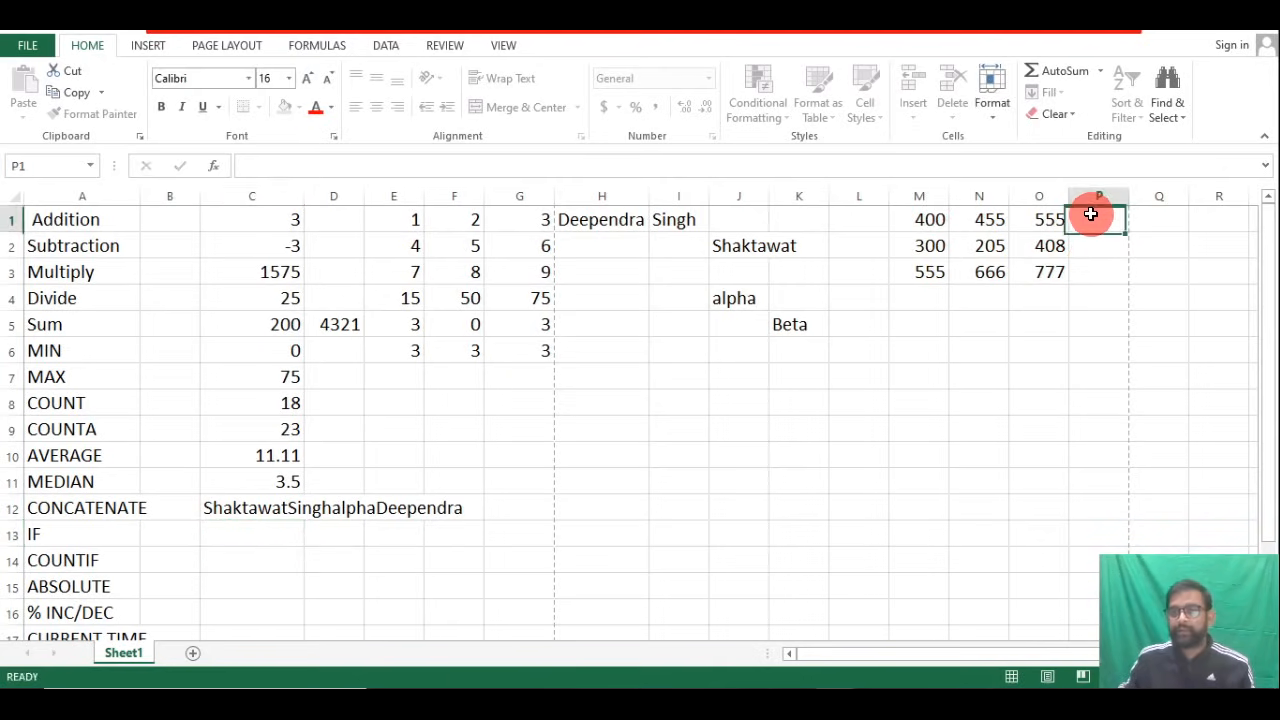
double_click(1091, 214)
type("=if")
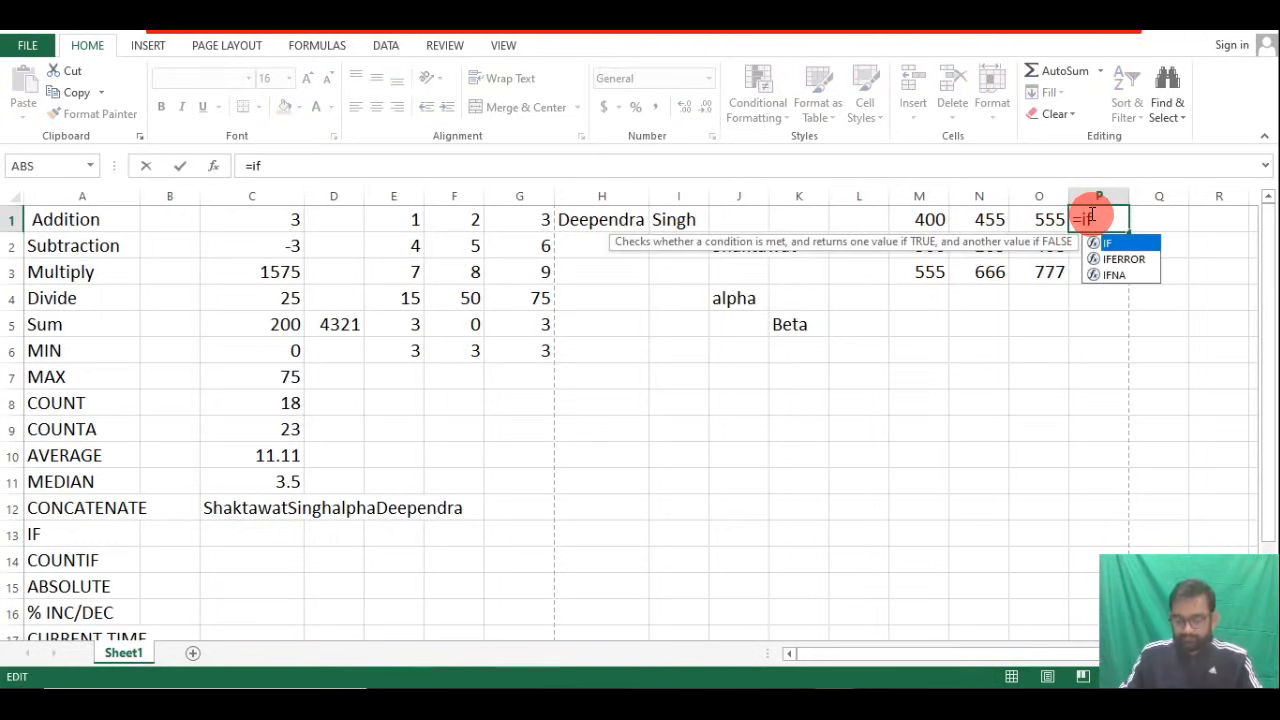
type("(")
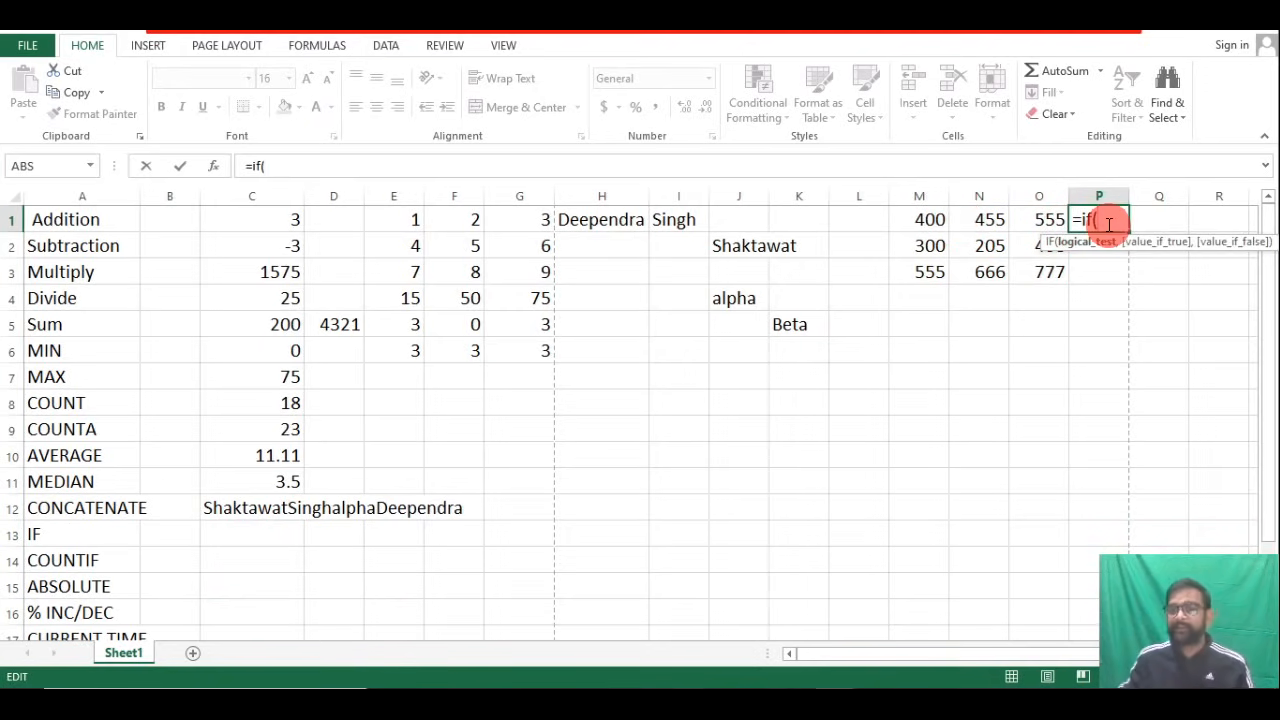
left_click(930, 219)
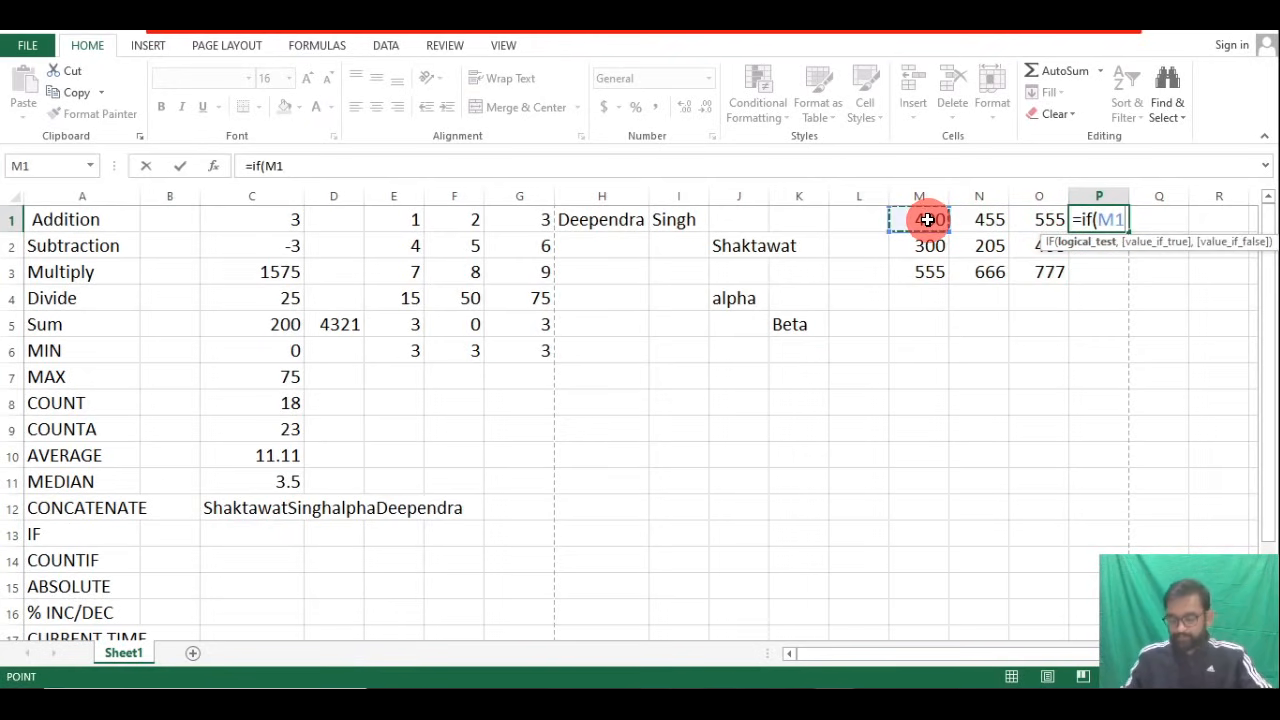
type("+")
left_click(987, 223)
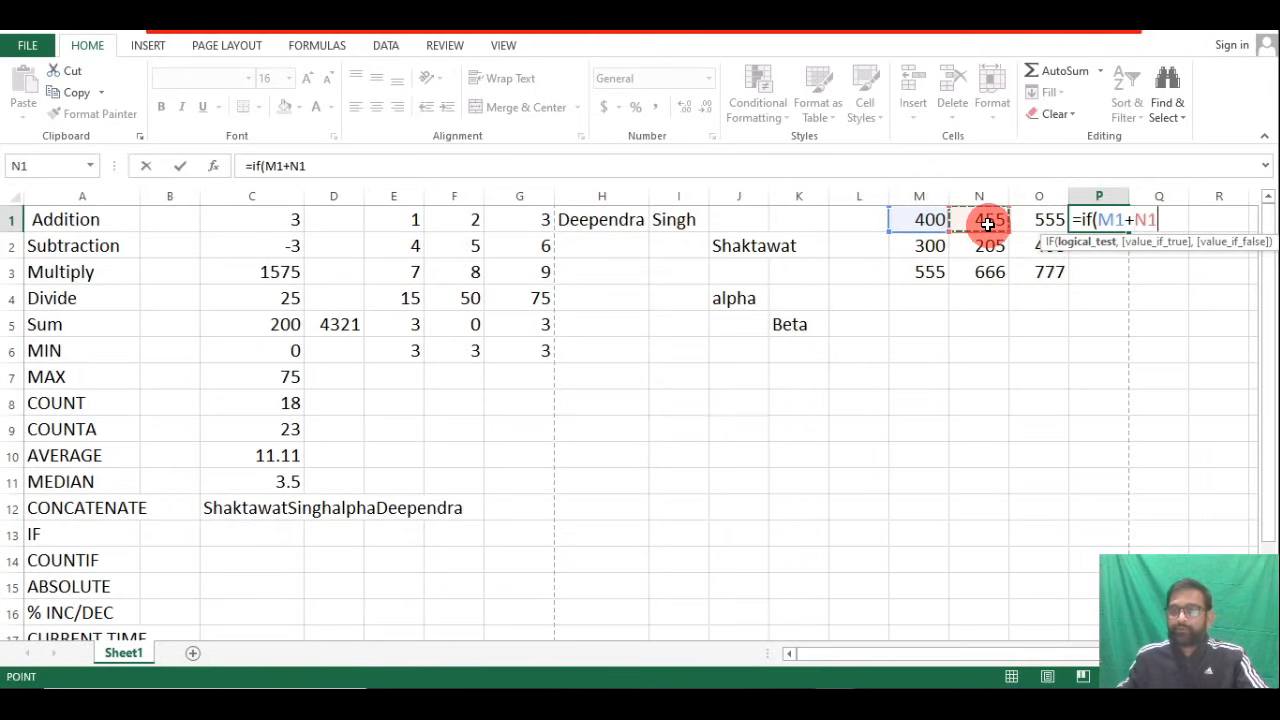
type("+")
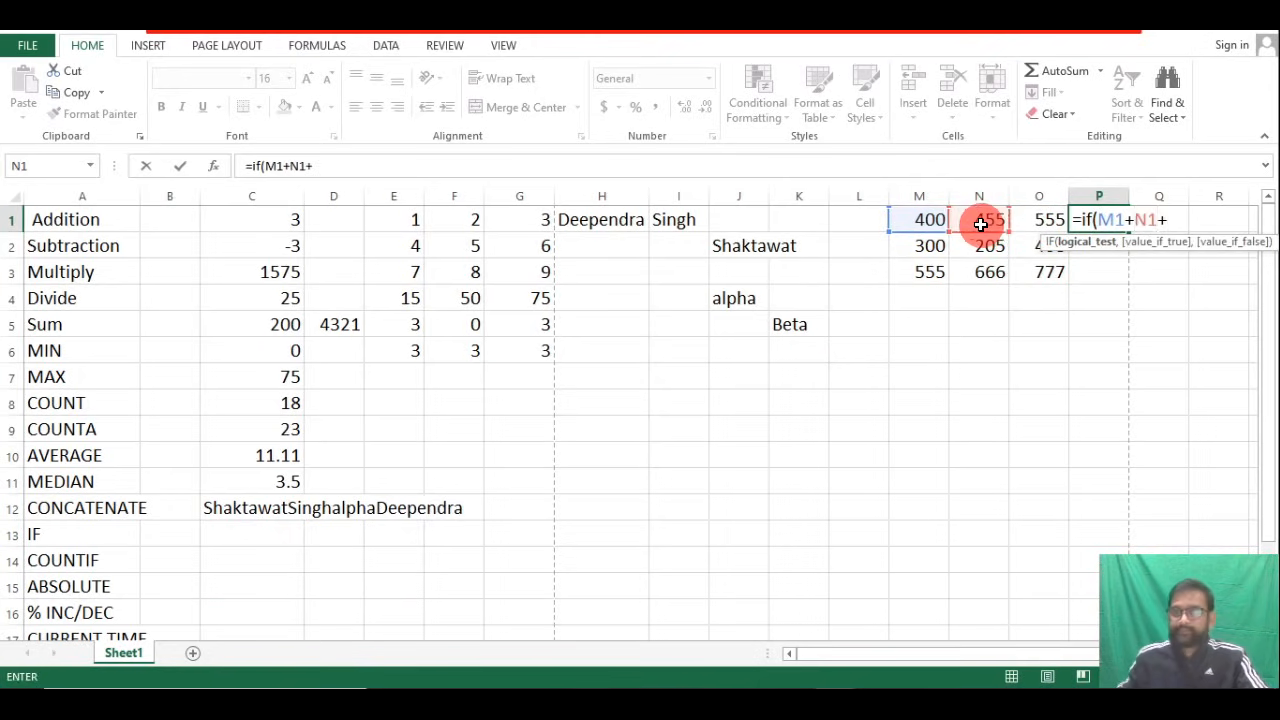
left_click(1038, 220)
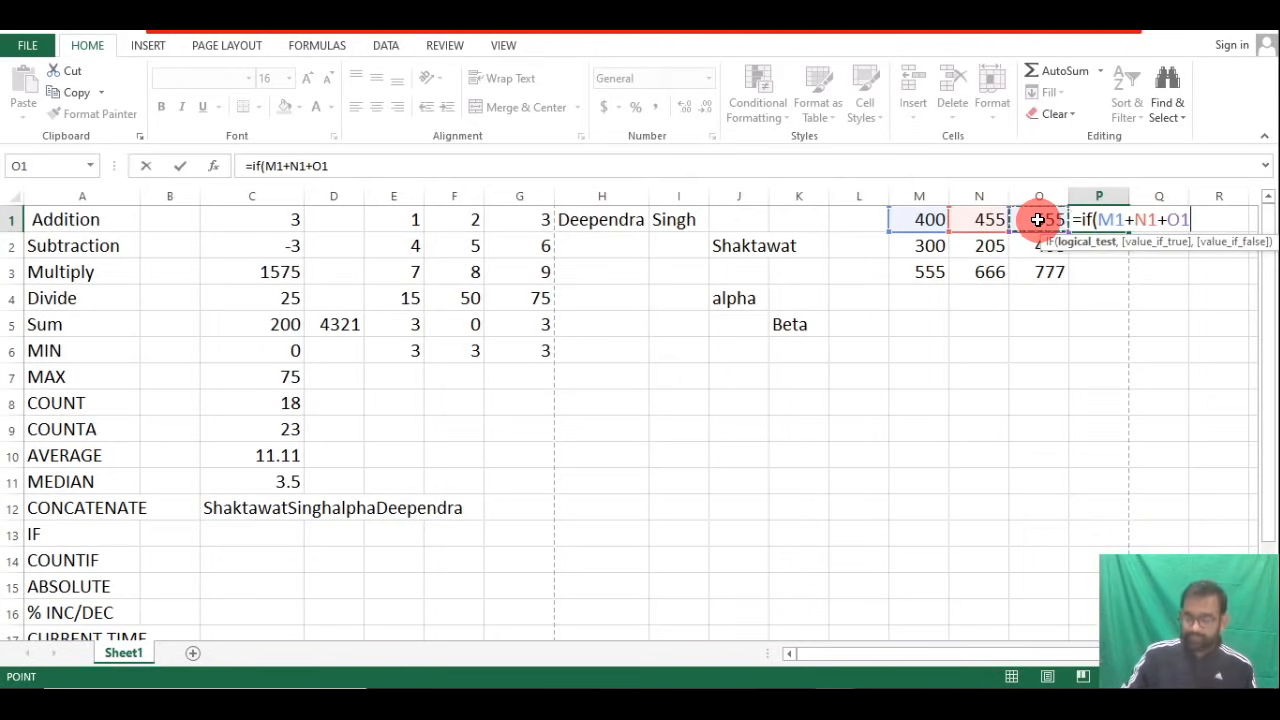
type(">1000")
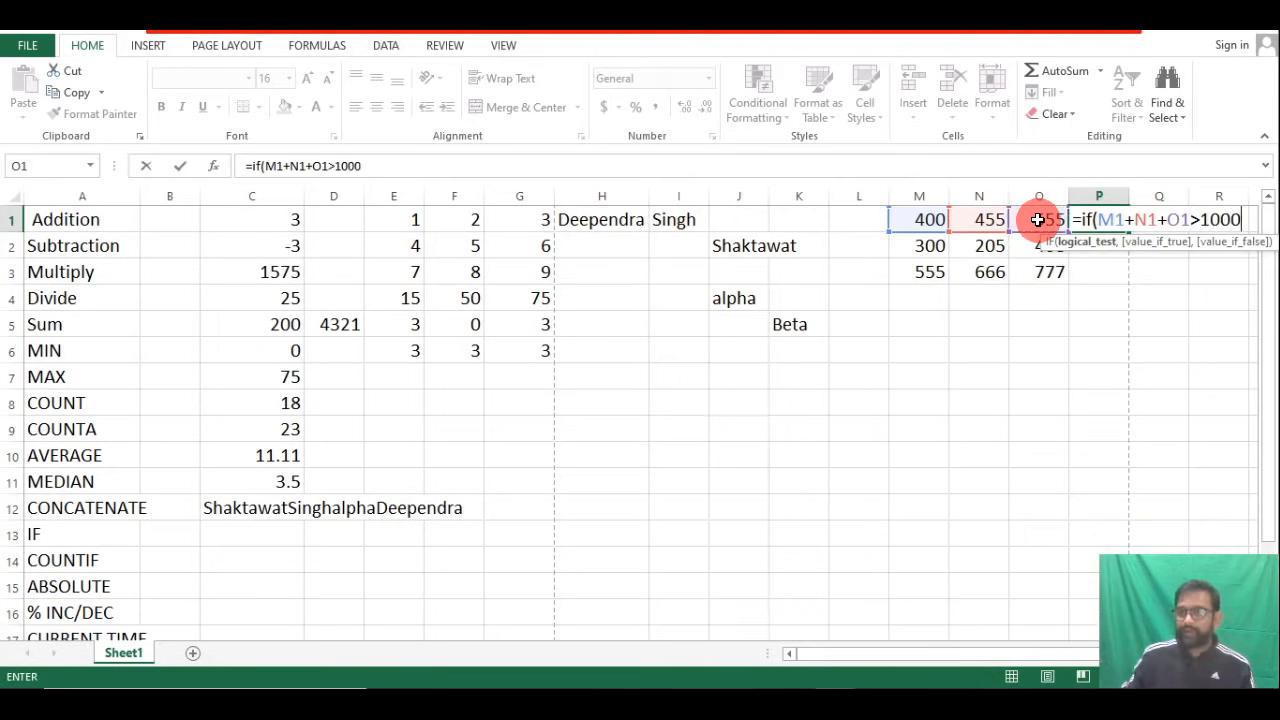
Complete the IF formula in P1 with "Good" as the value if true and "BAD" as the value if false.
type(",")
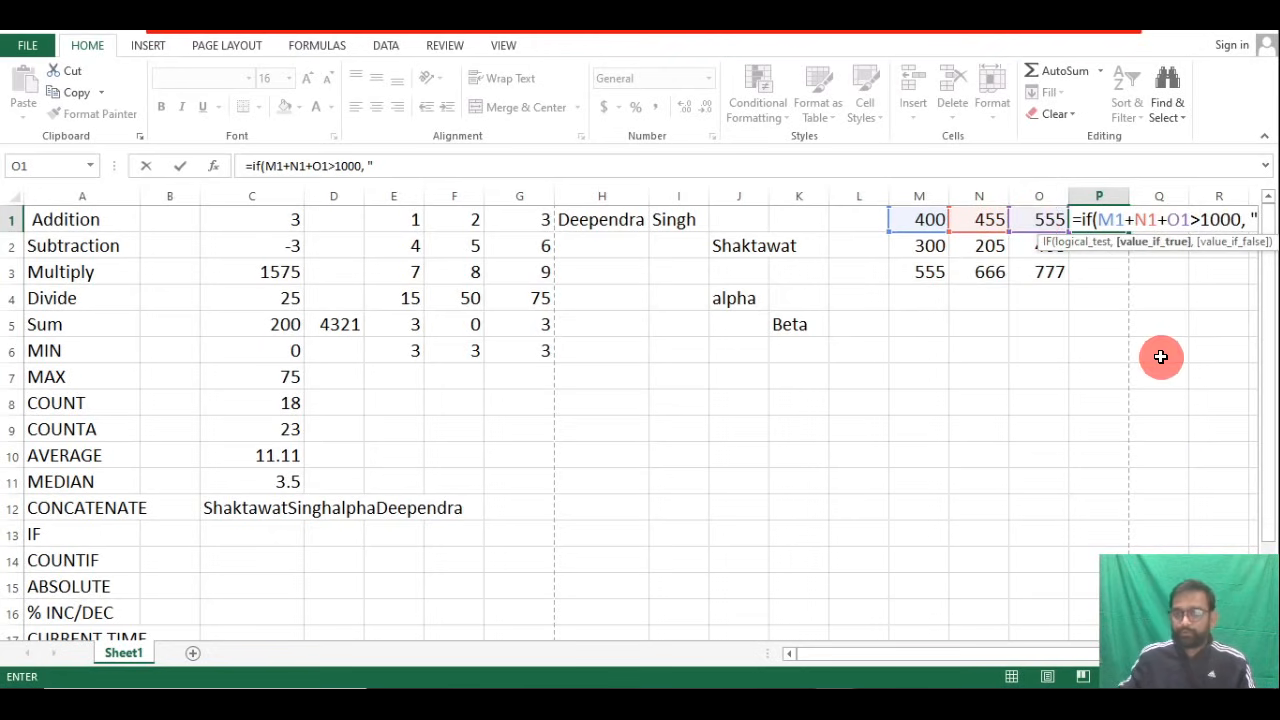
type("\"G")
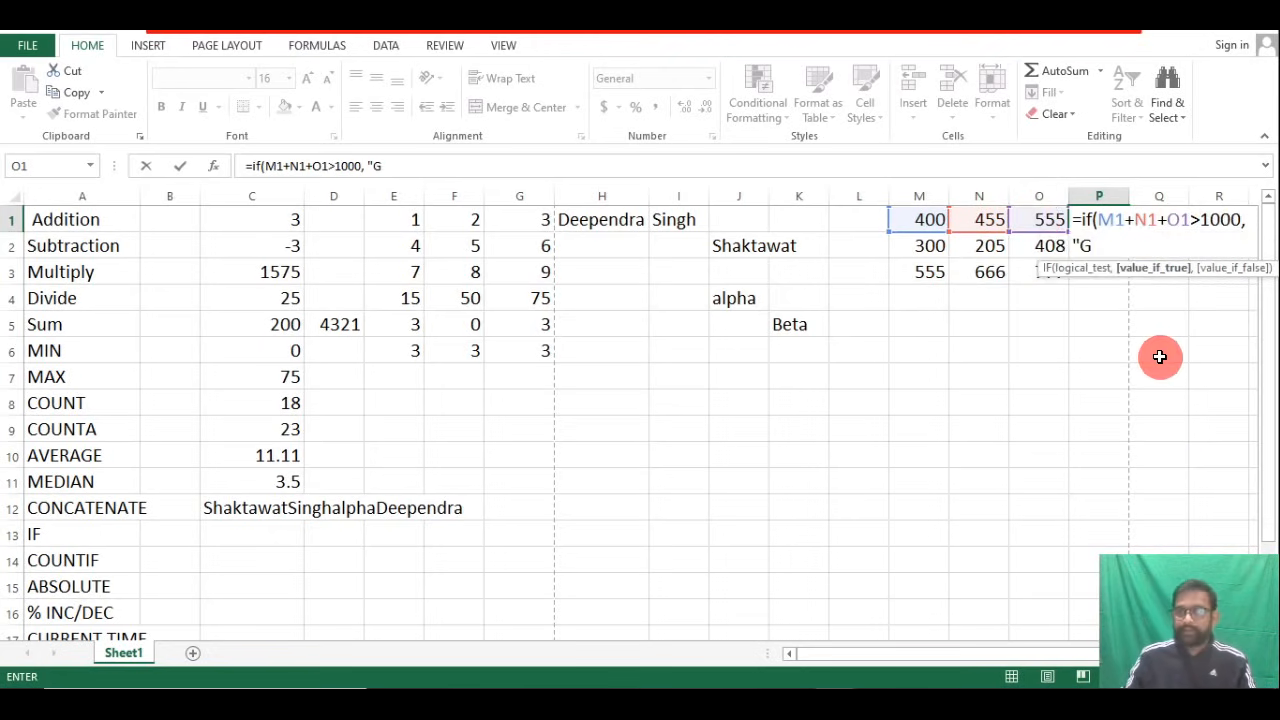
type("ood")
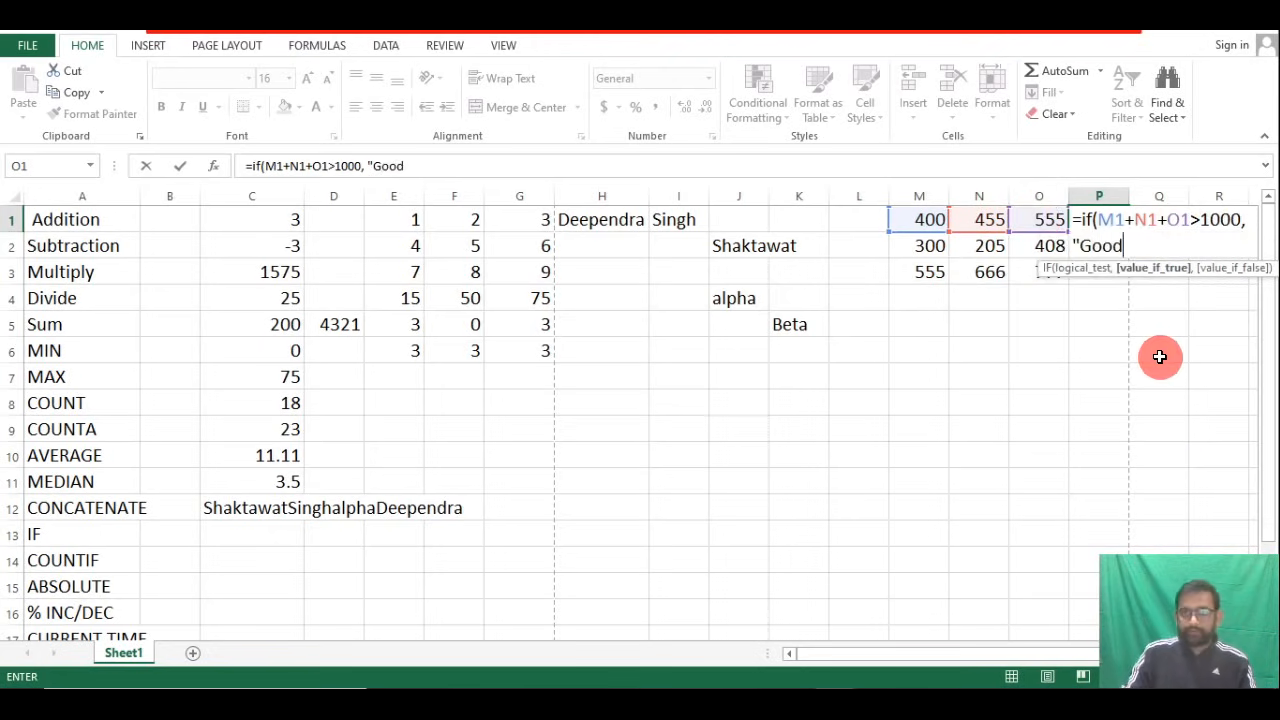
type("\"")
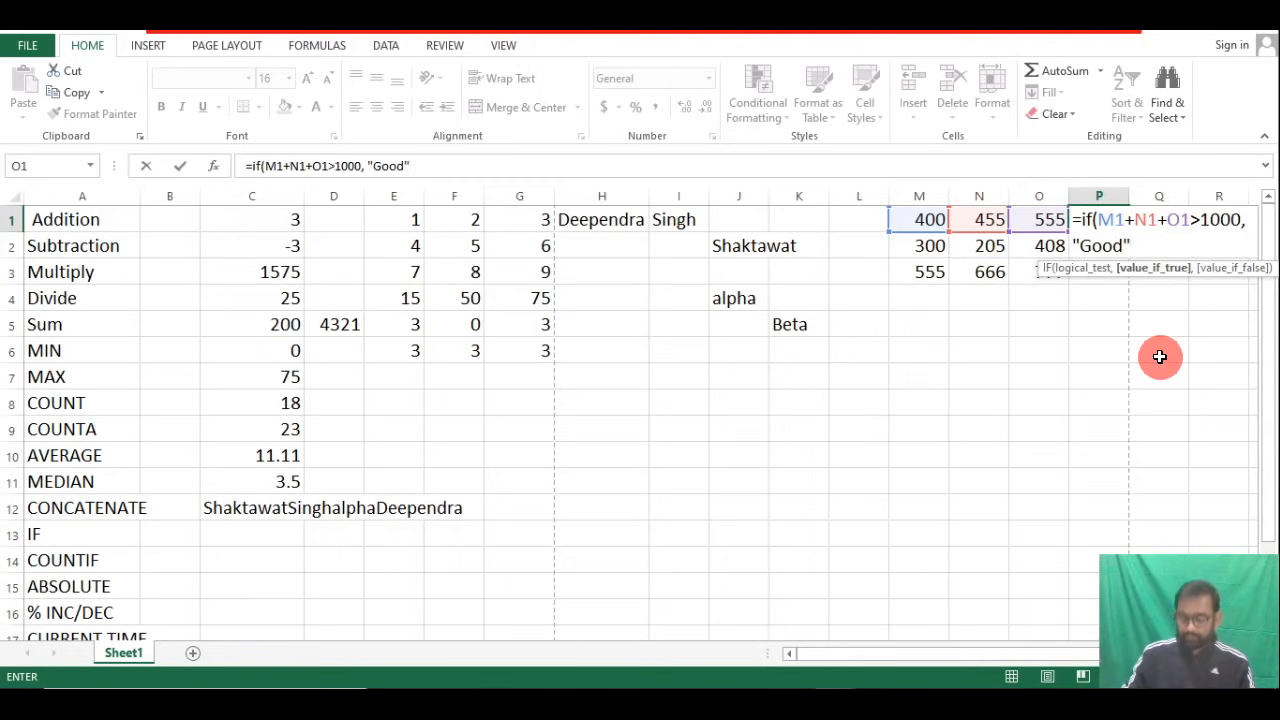
type(",")
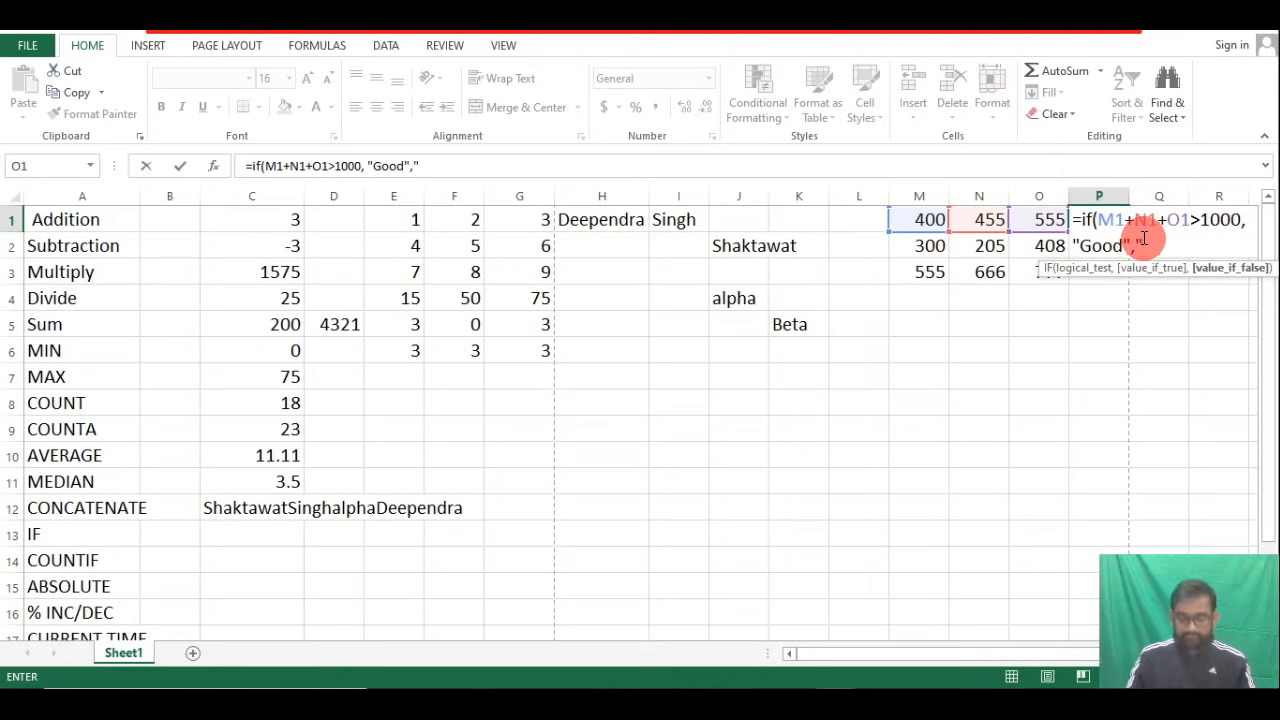
type("BAD")
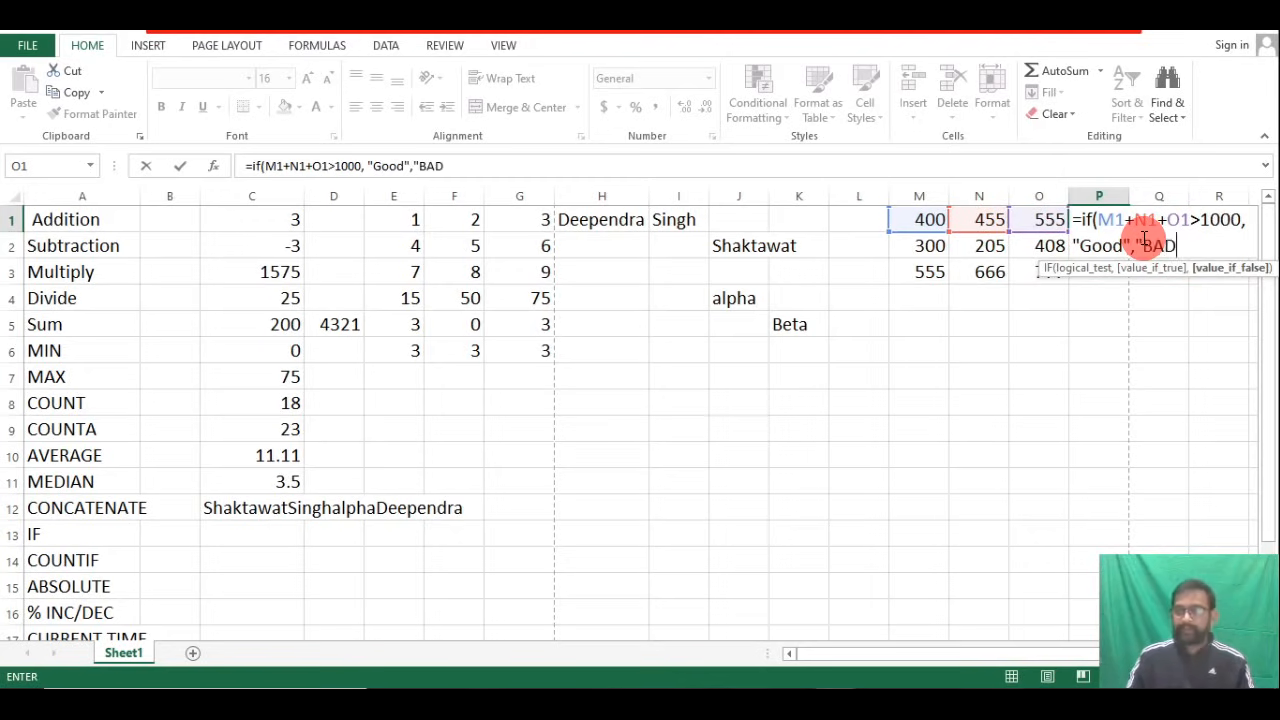
type("\"")
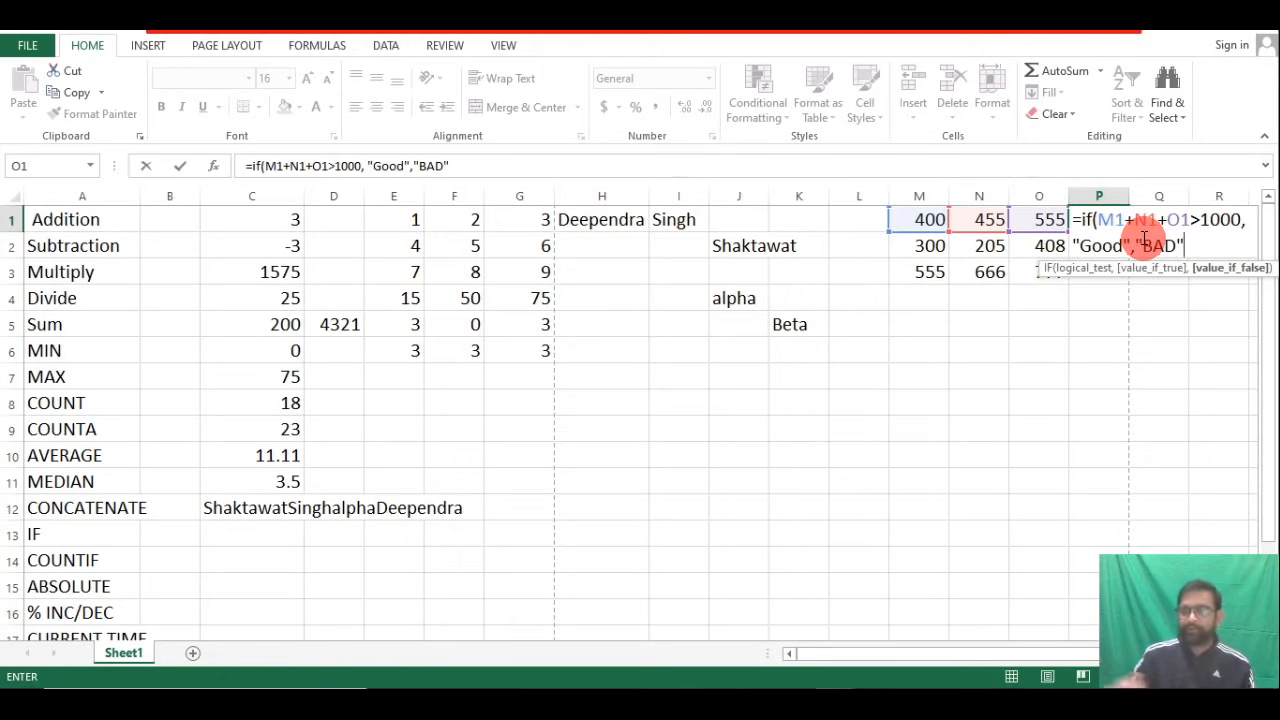
type(")")
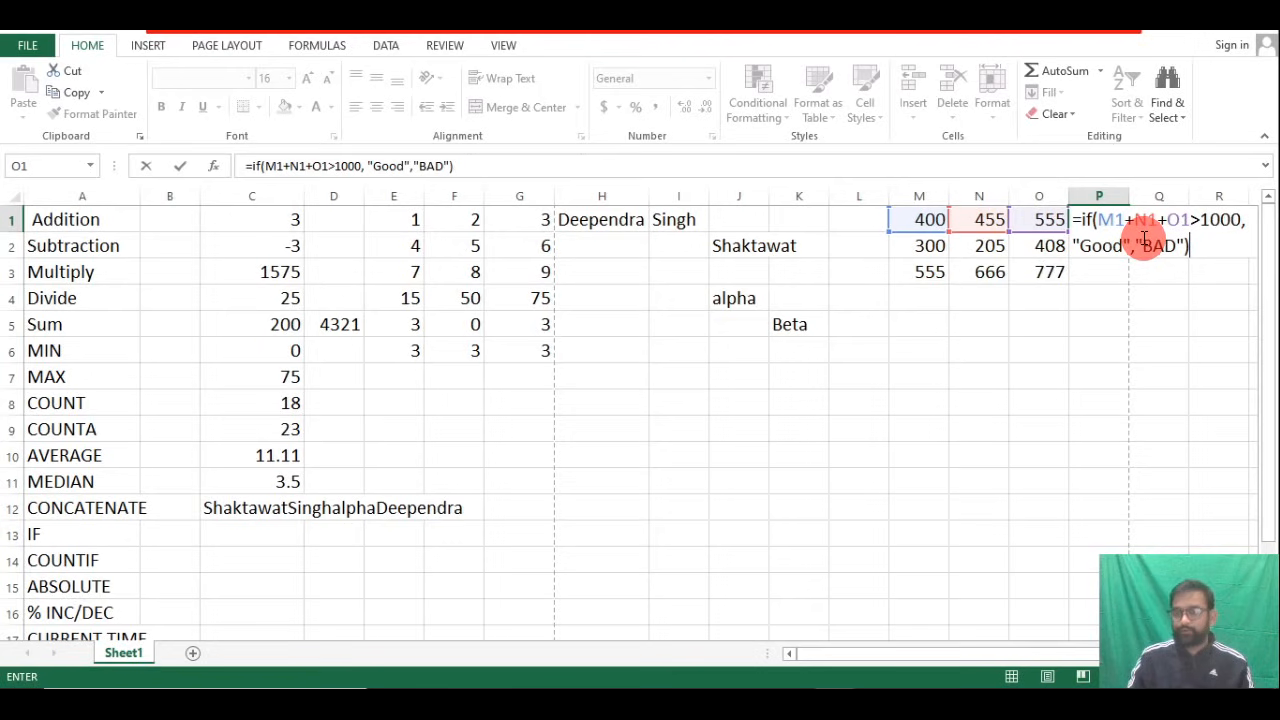
key("Return")
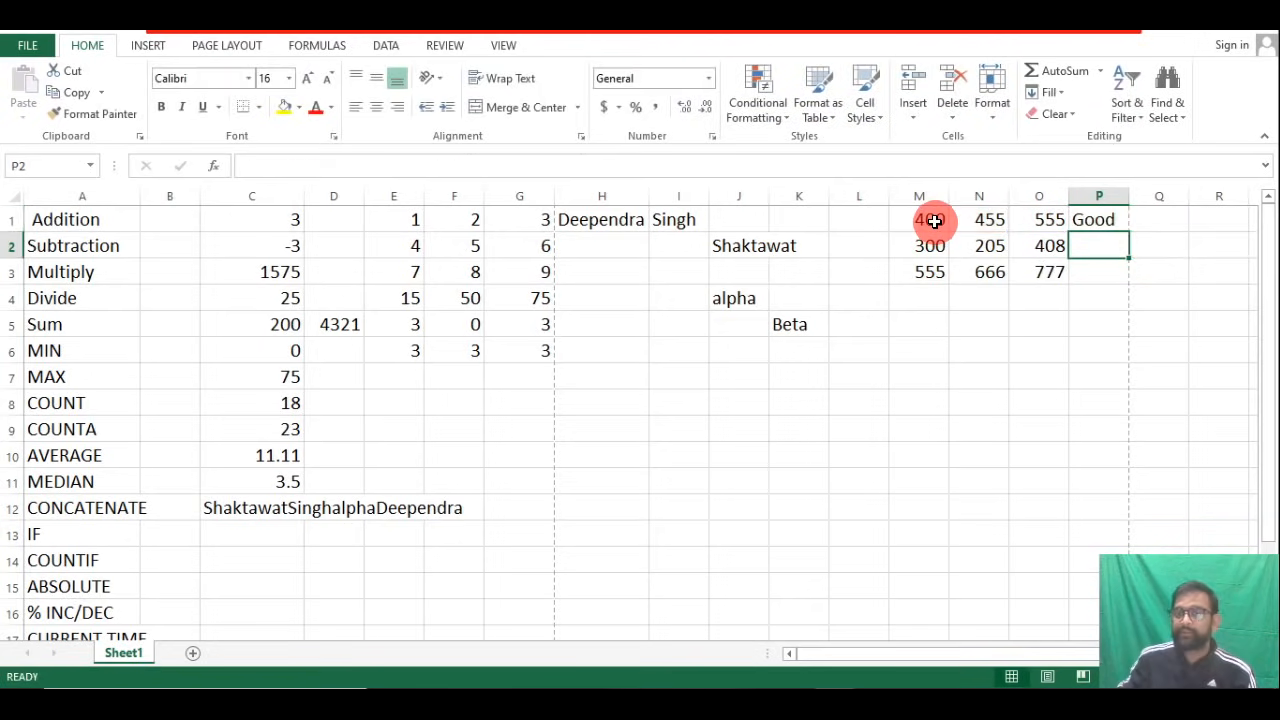
Copy the IF formula from P1 down to P2 and P3, covering all three rows of the number block.
left_click_drag(928, 220, 1032, 208)
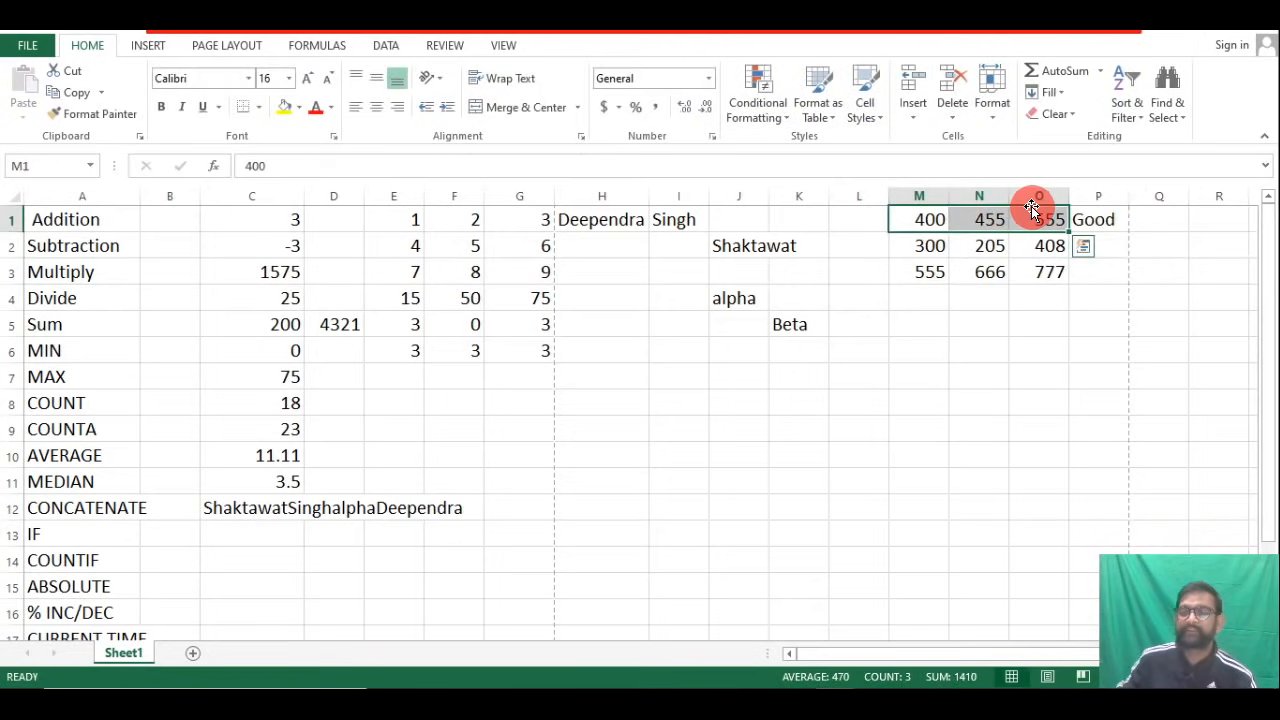
left_click(1110, 218)
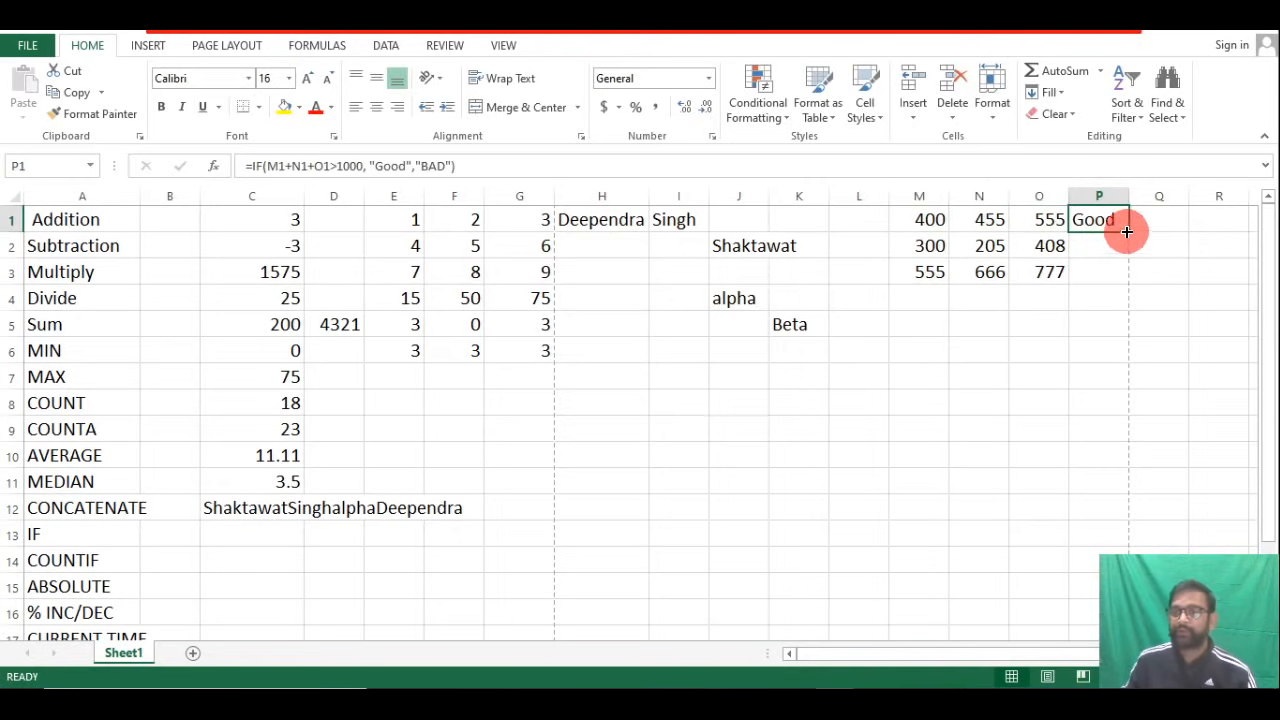
left_click_drag(1126, 232, 1126, 251)
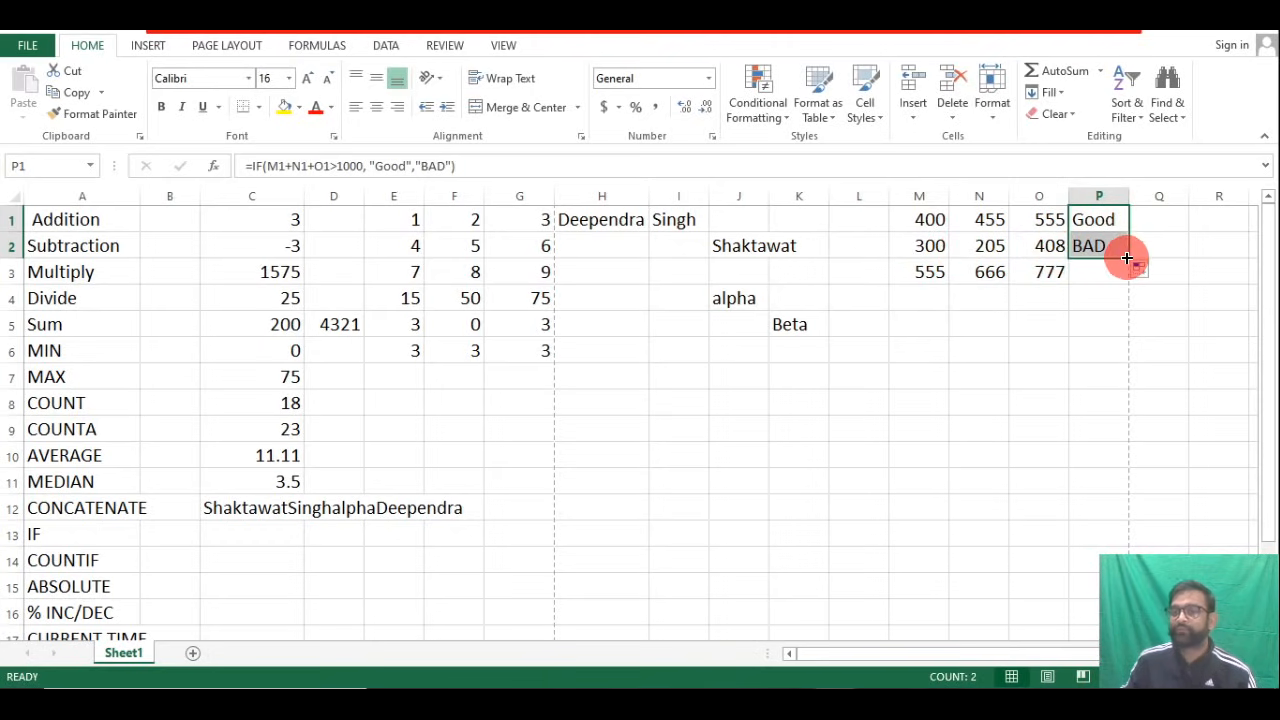
left_click_drag(1127, 258, 1123, 274)
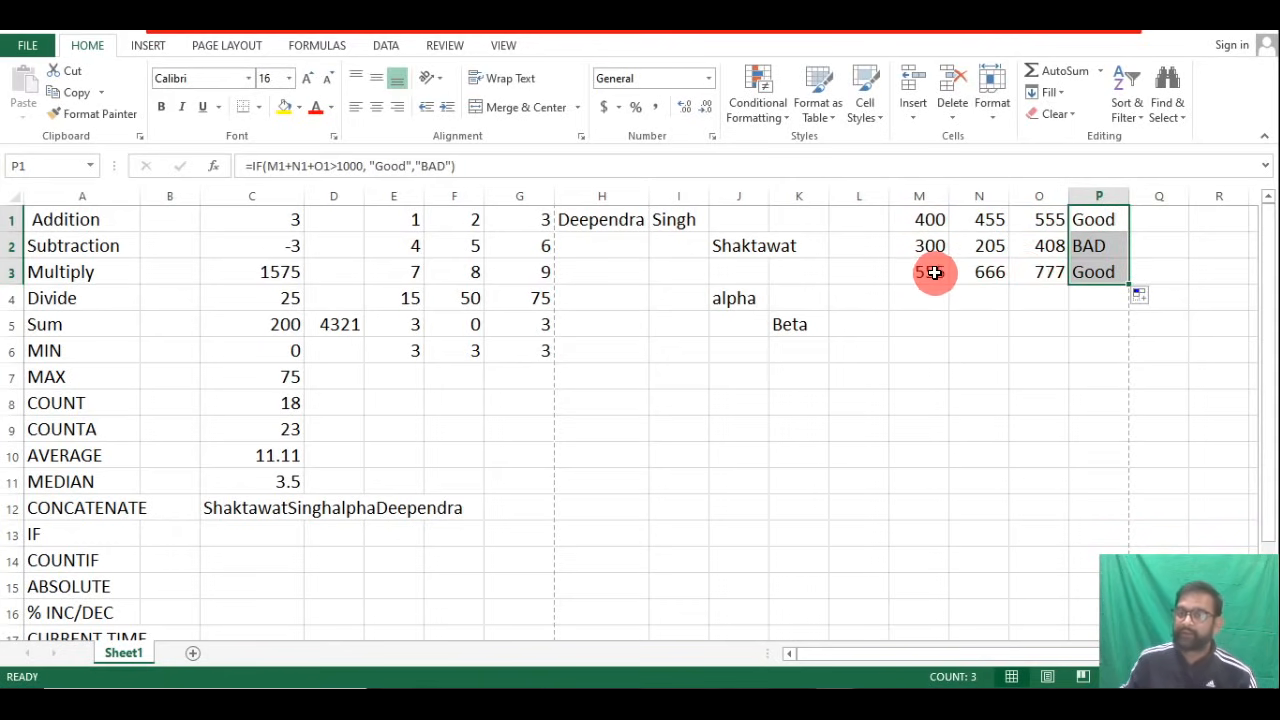
left_click_drag(903, 214, 1055, 258)
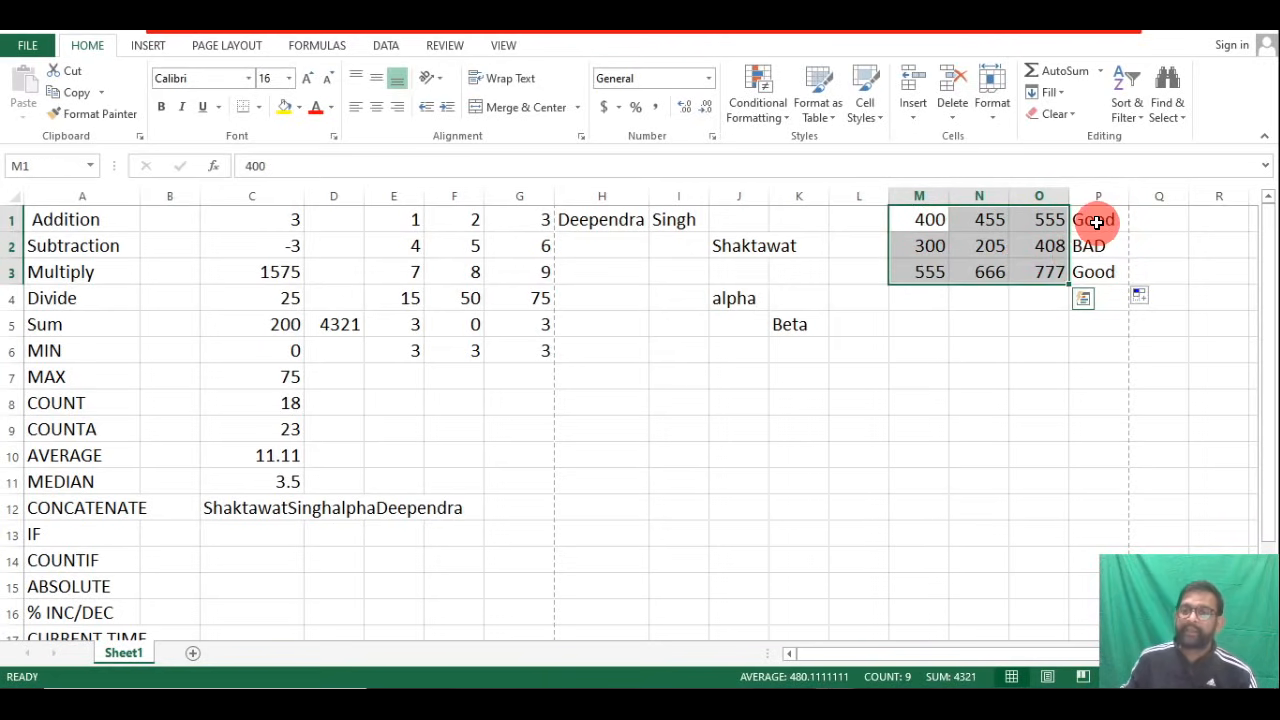
left_click(1094, 246)
left_click(1088, 273)
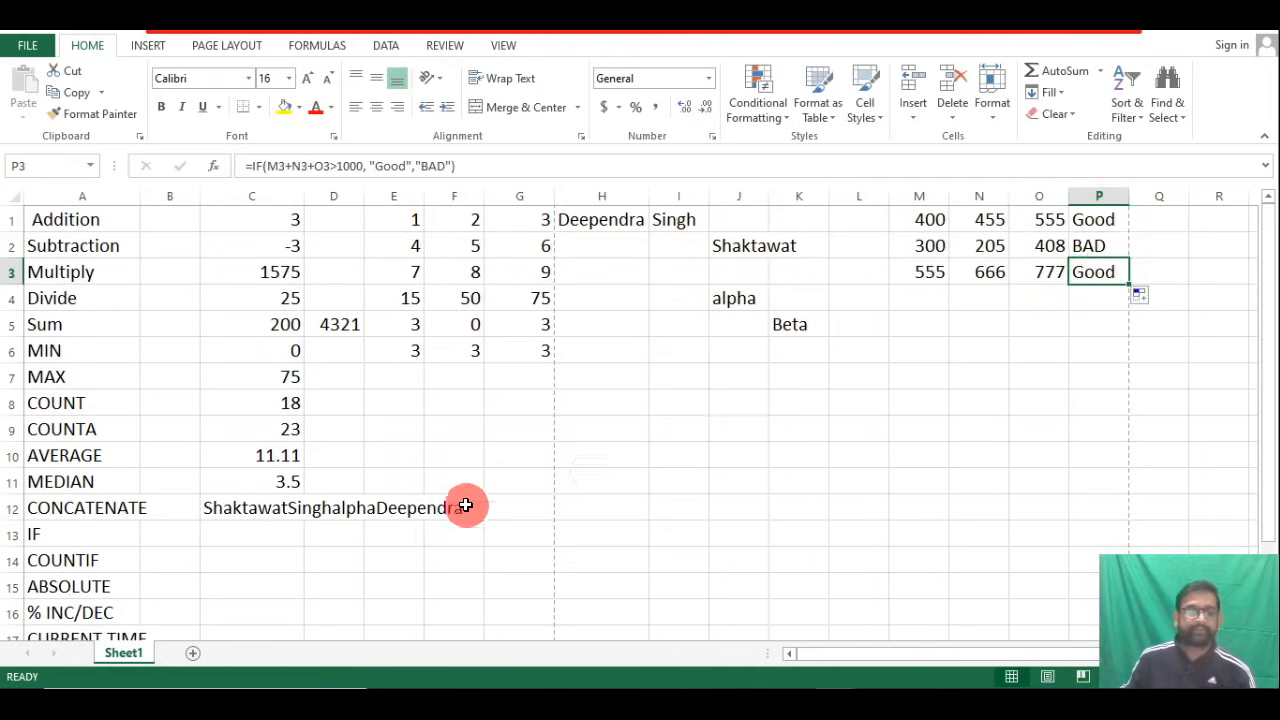
Enter the formula =COUNTIF(E1:G6,3) in B14, in the COUNTIF row.
left_click(163, 560)
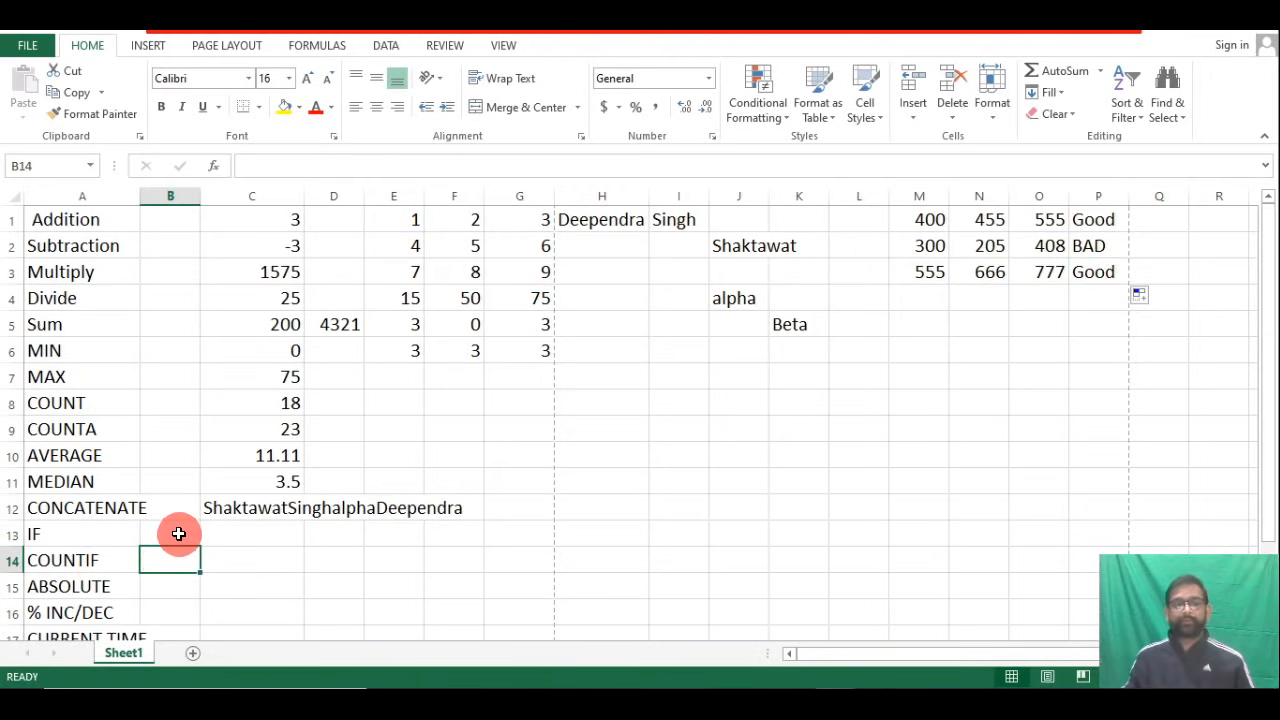
left_click(177, 531)
left_click(167, 580)
left_click(175, 560)
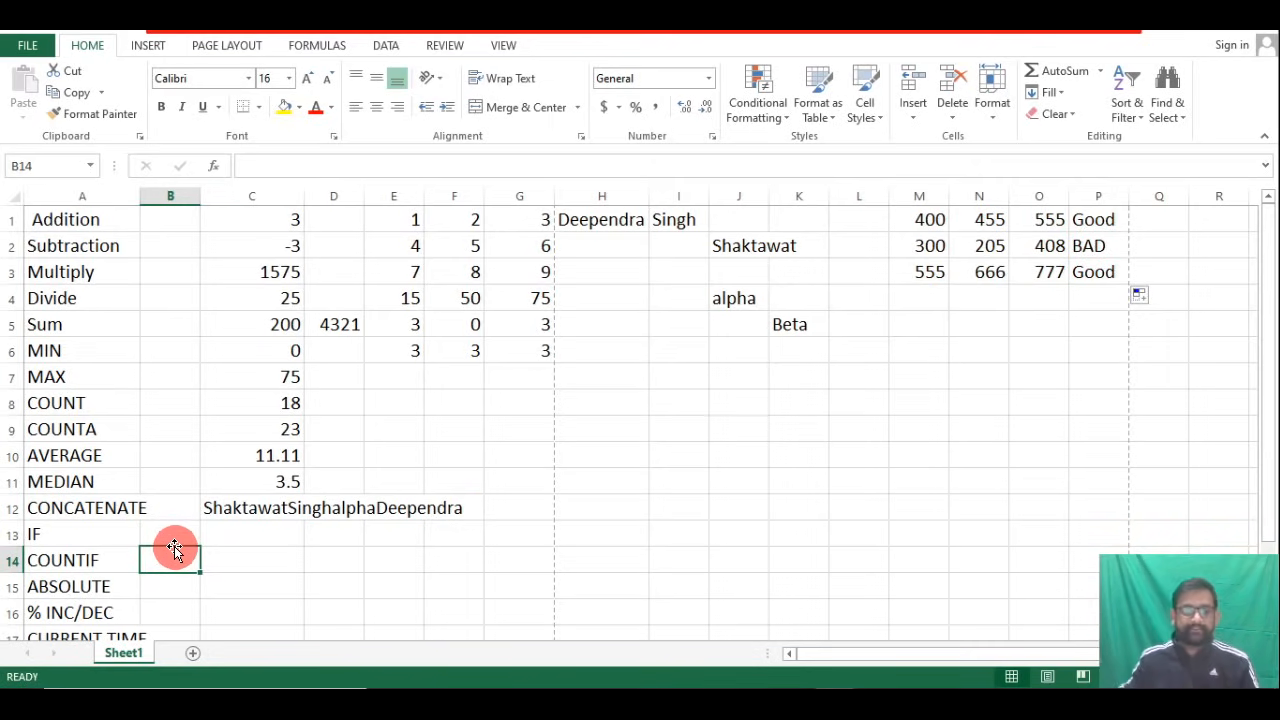
double_click(164, 558)
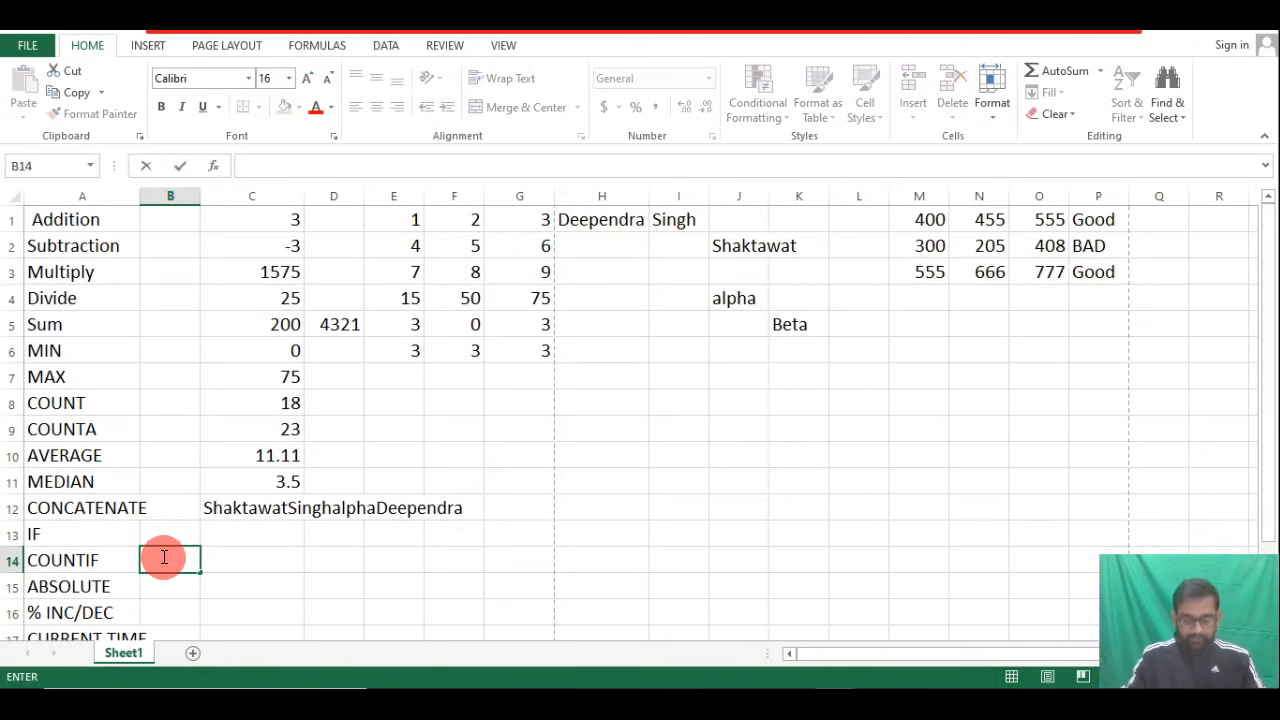
type("=count")
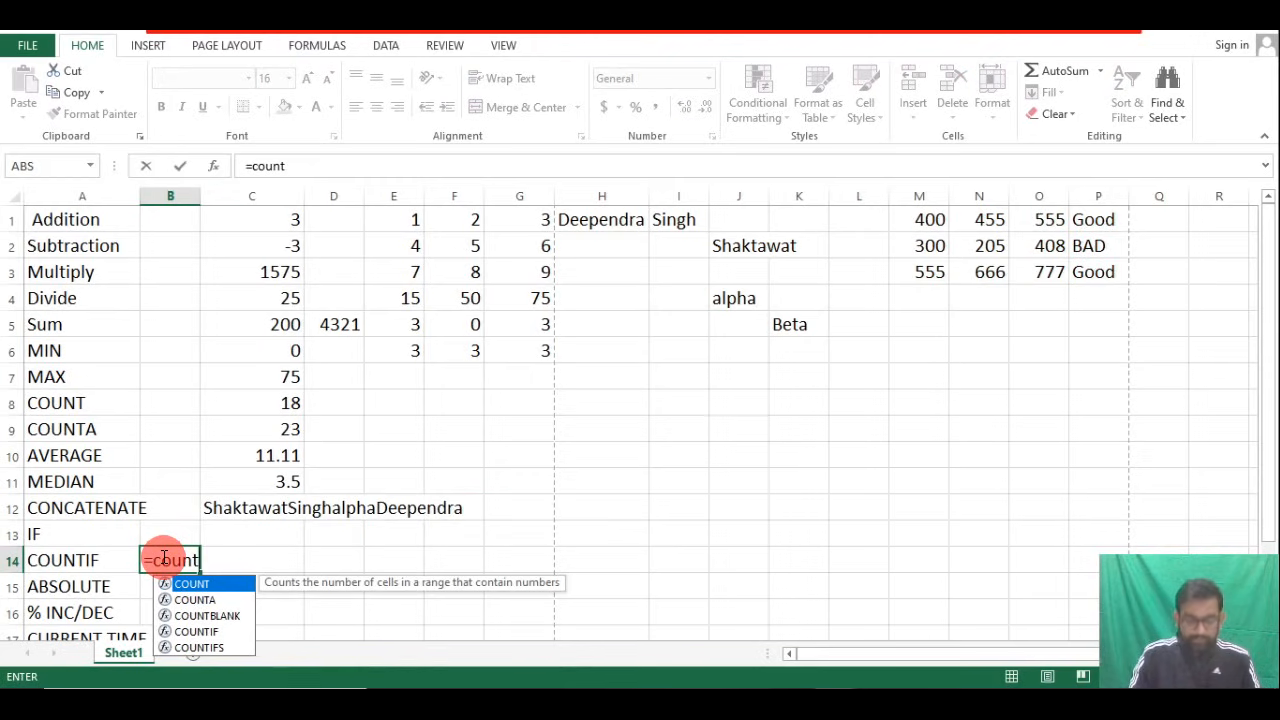
type("if(")
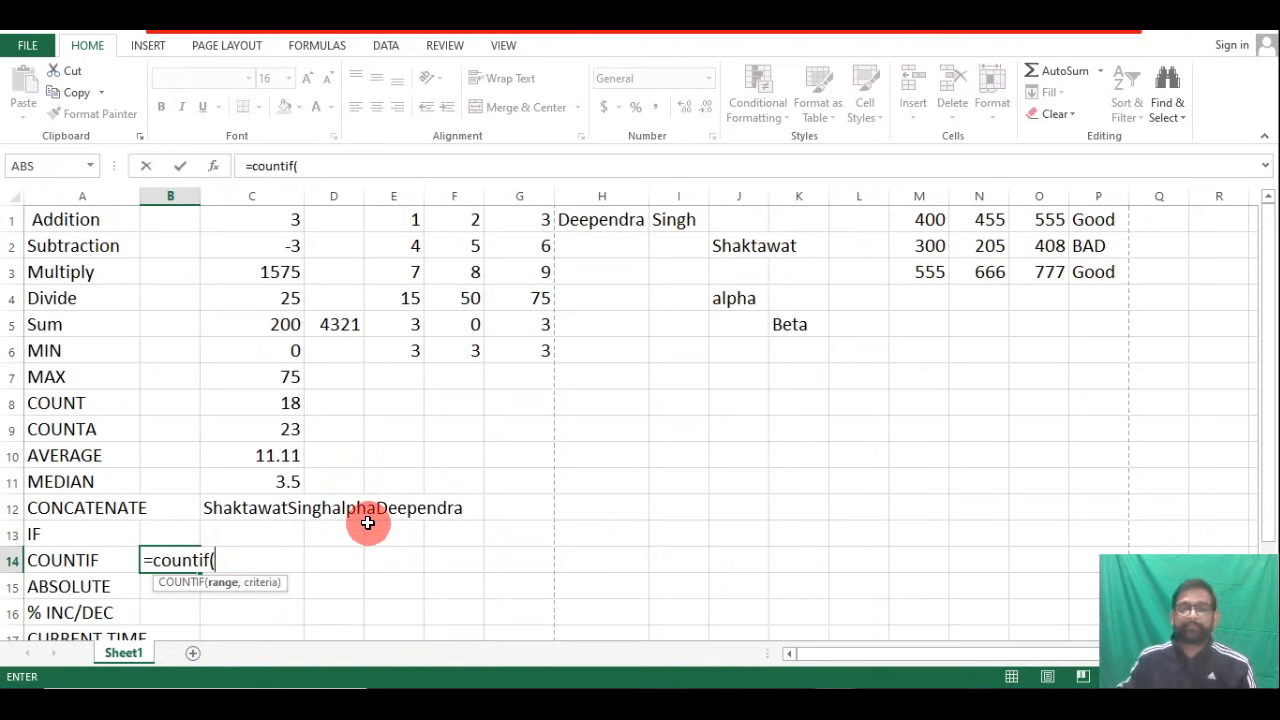
left_click_drag(400, 220, 537, 352)
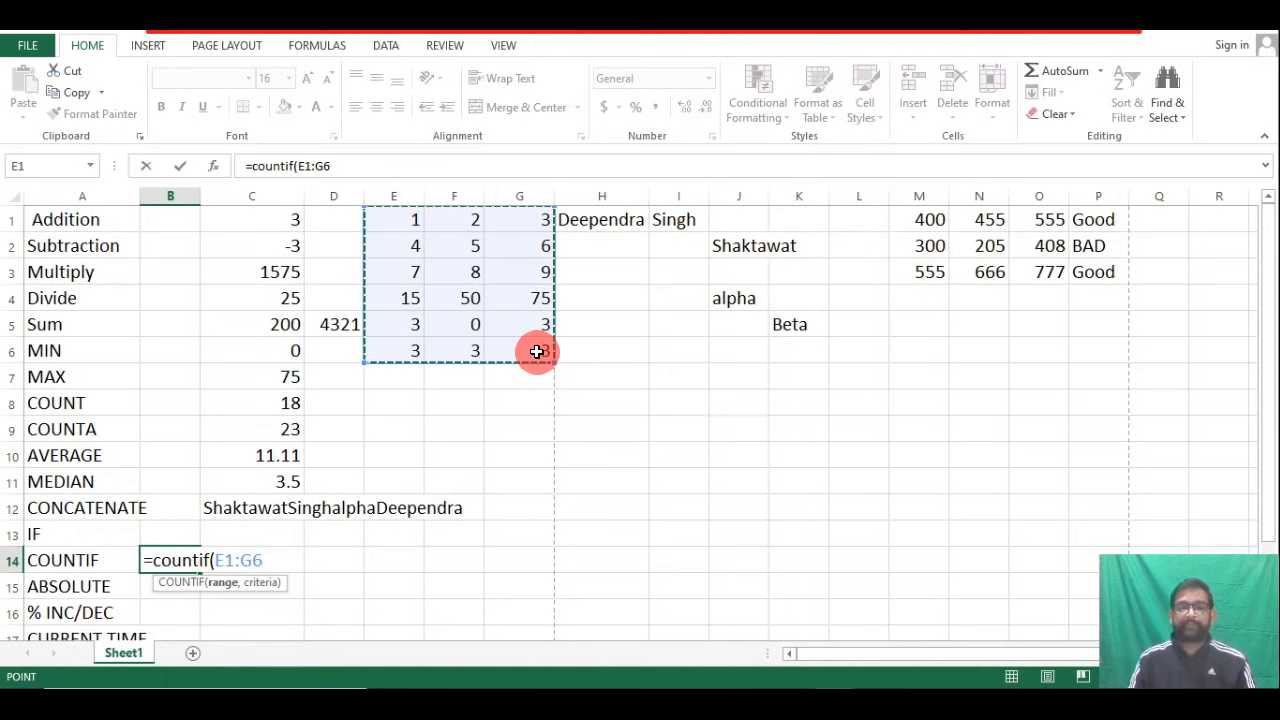
type(",")
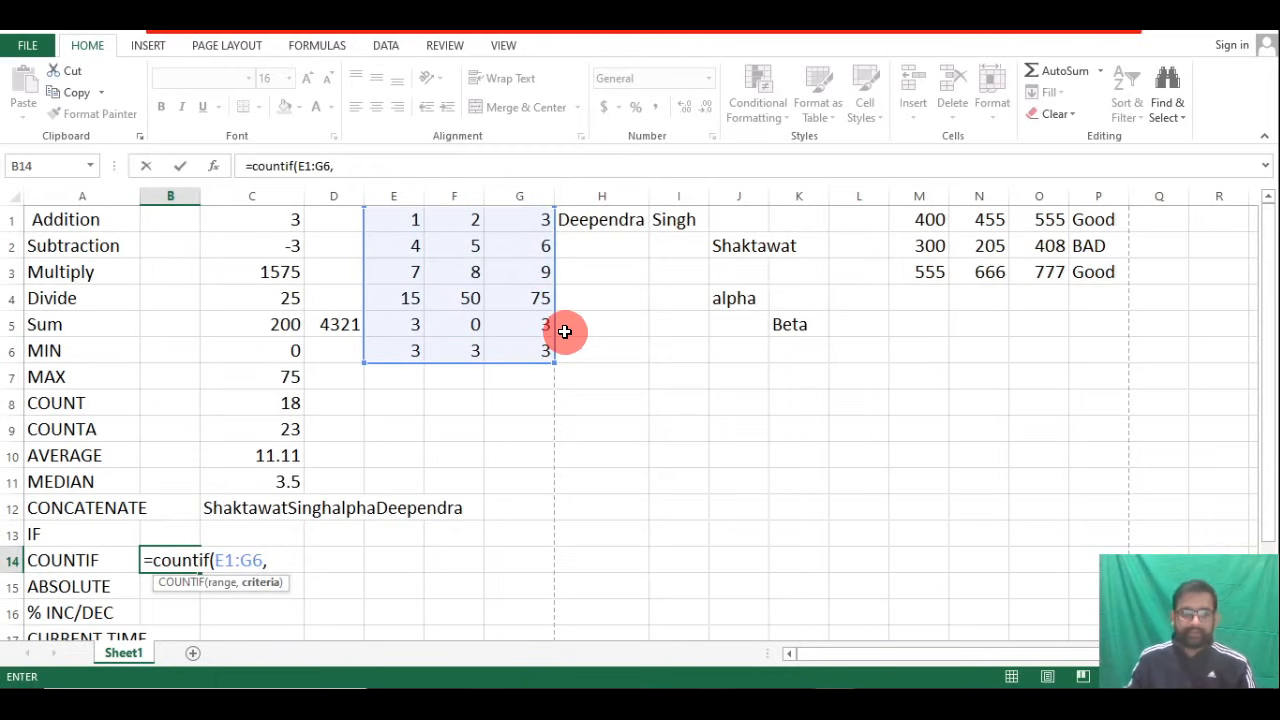
type("3")
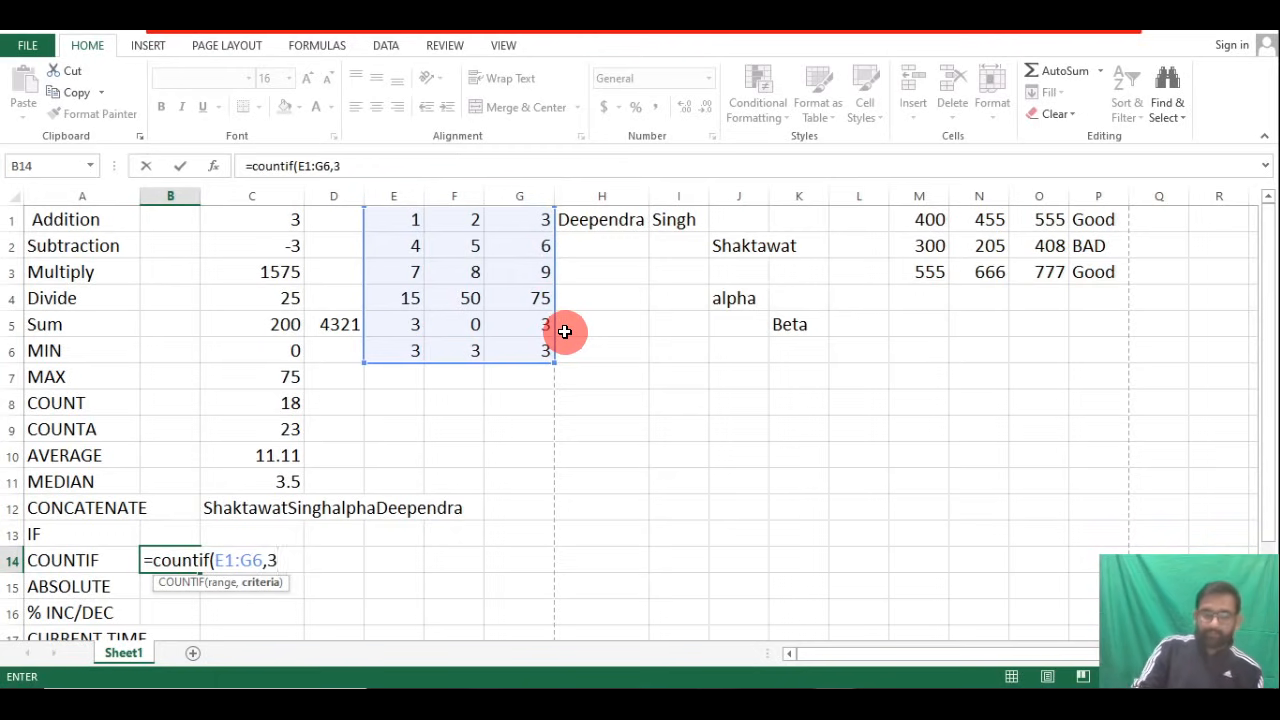
type(")")
key("Return")
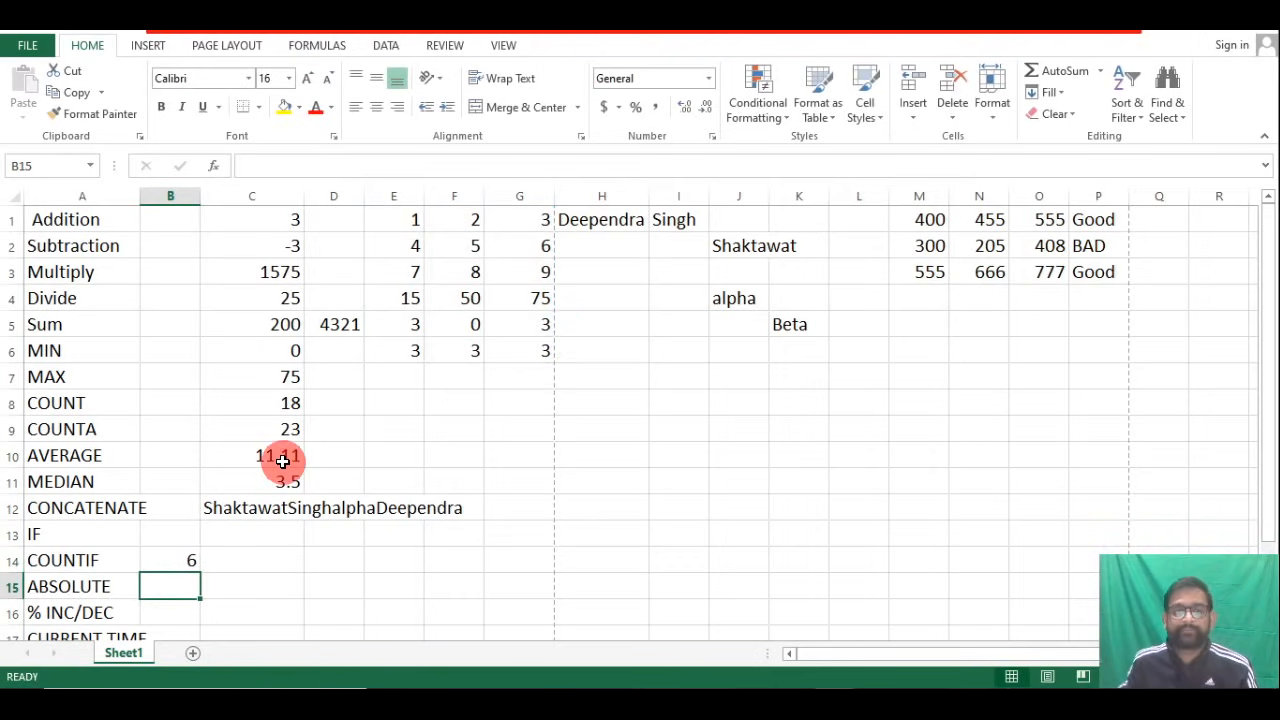
Check the COUNTIF result in B14 against each cell containing 3 in the E1:G6 number block.
left_click(180, 560)
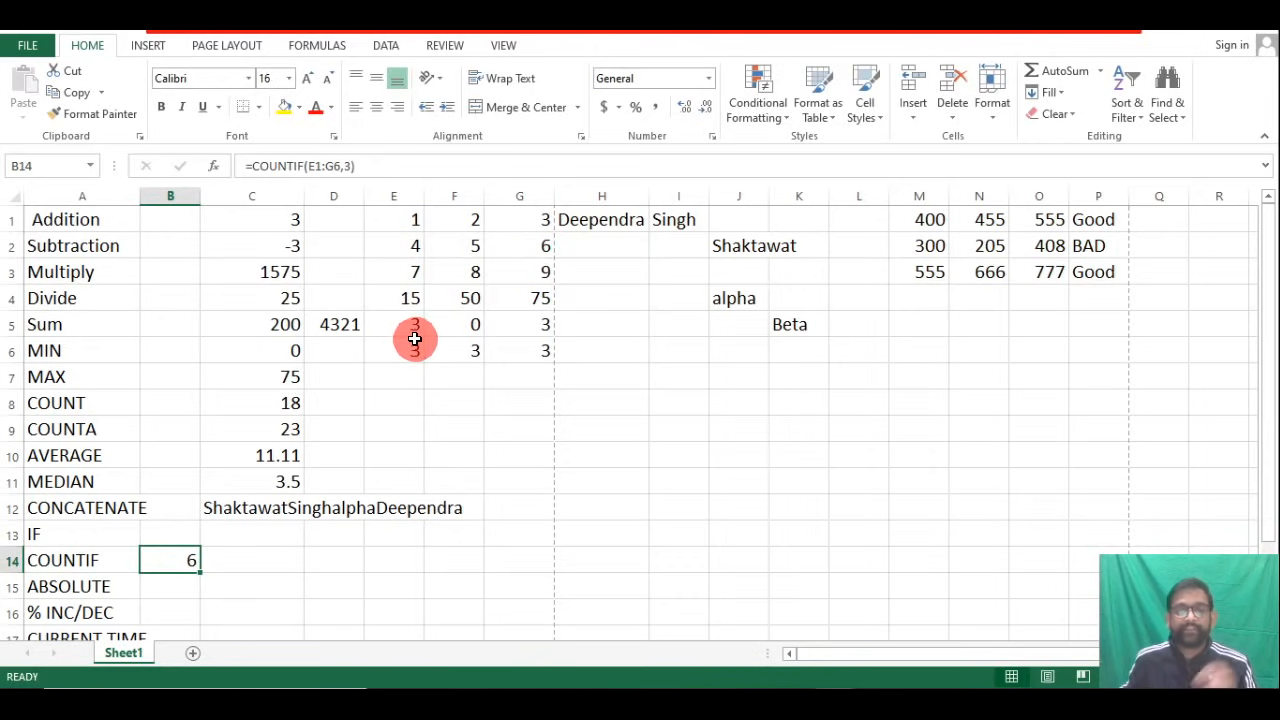
left_click(541, 219)
left_click(524, 326)
left_click(524, 352)
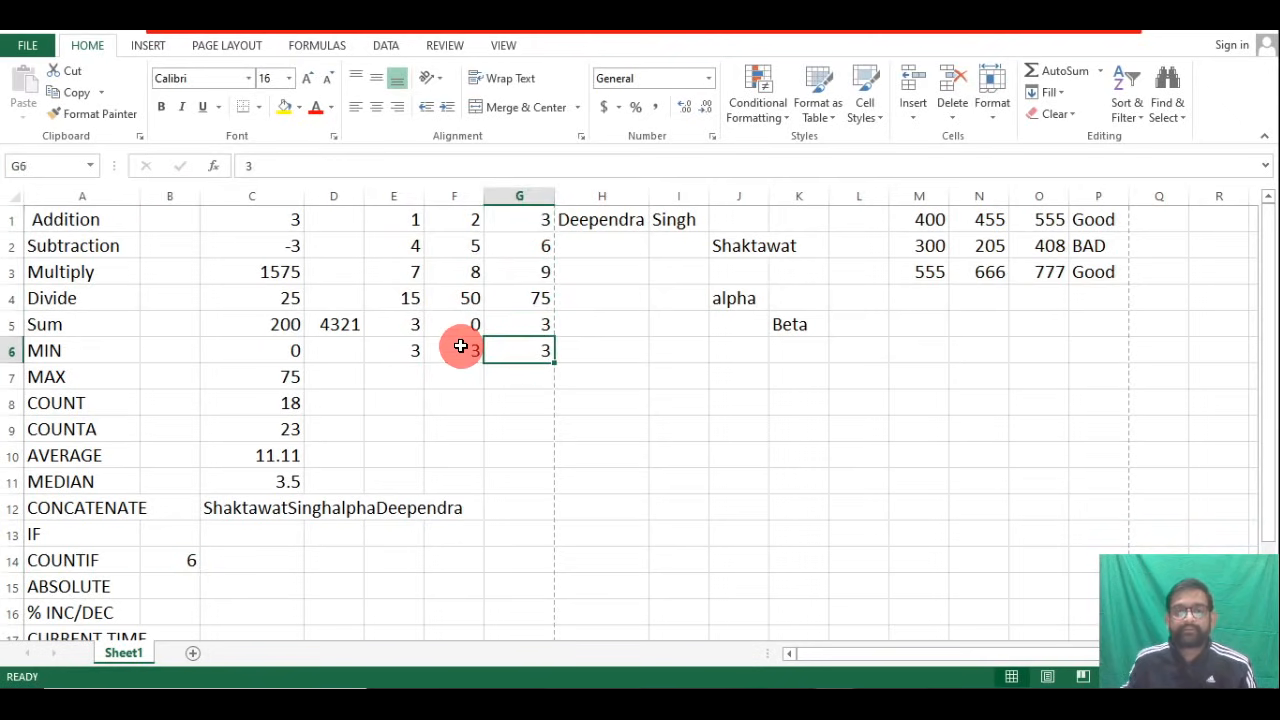
left_click(464, 348)
left_click(410, 346)
left_click(404, 330)
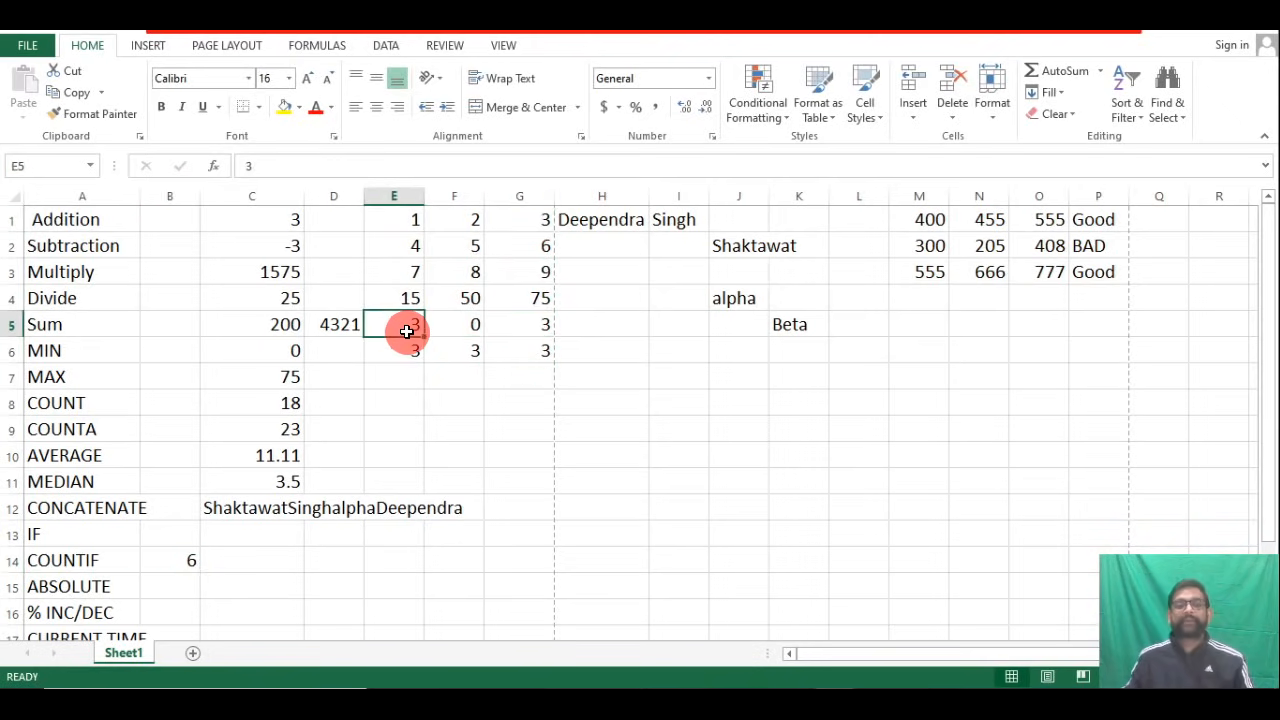
left_click(537, 220)
left_click(528, 328)
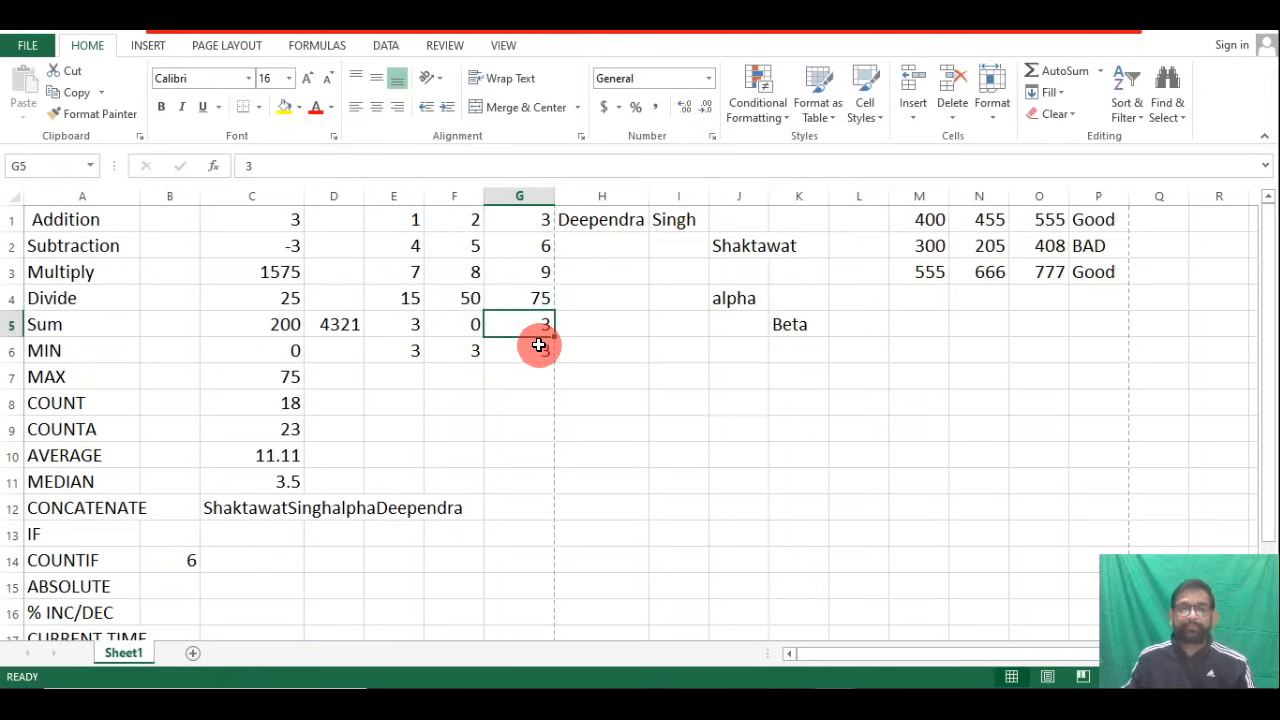
left_click(530, 350)
left_click(460, 345)
left_click(402, 348)
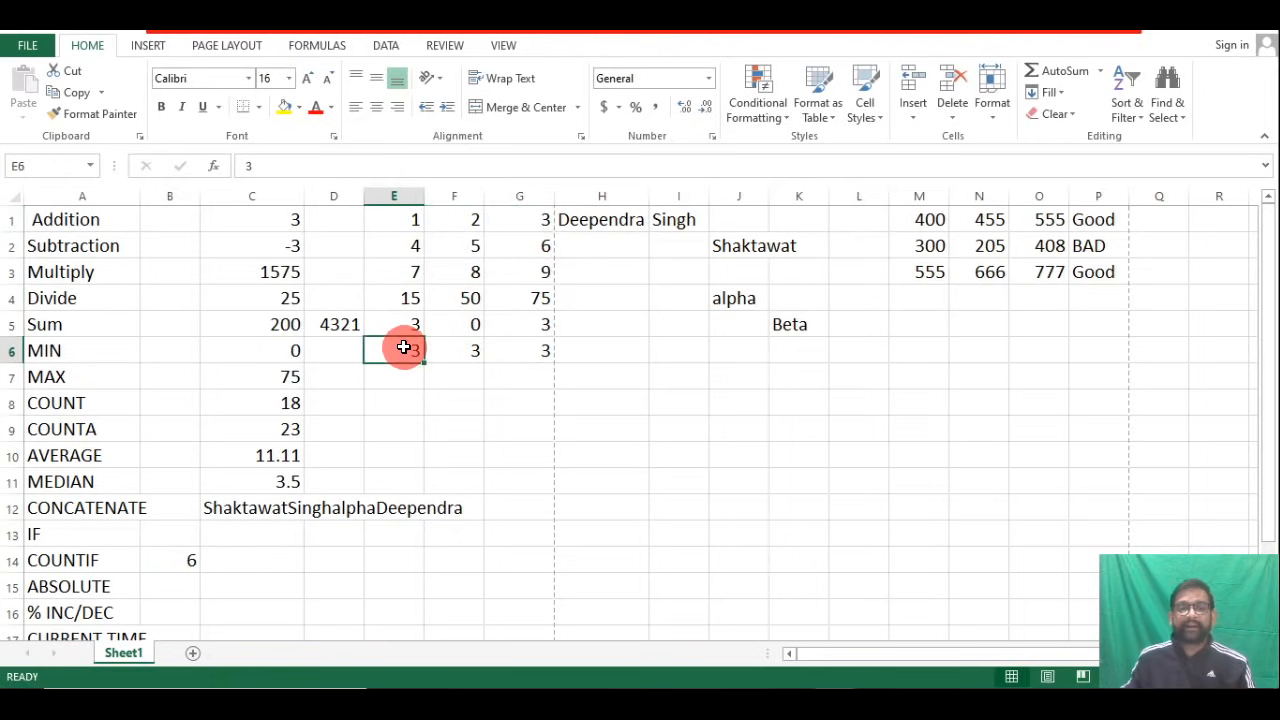
left_click(410, 328)
left_click(453, 368)
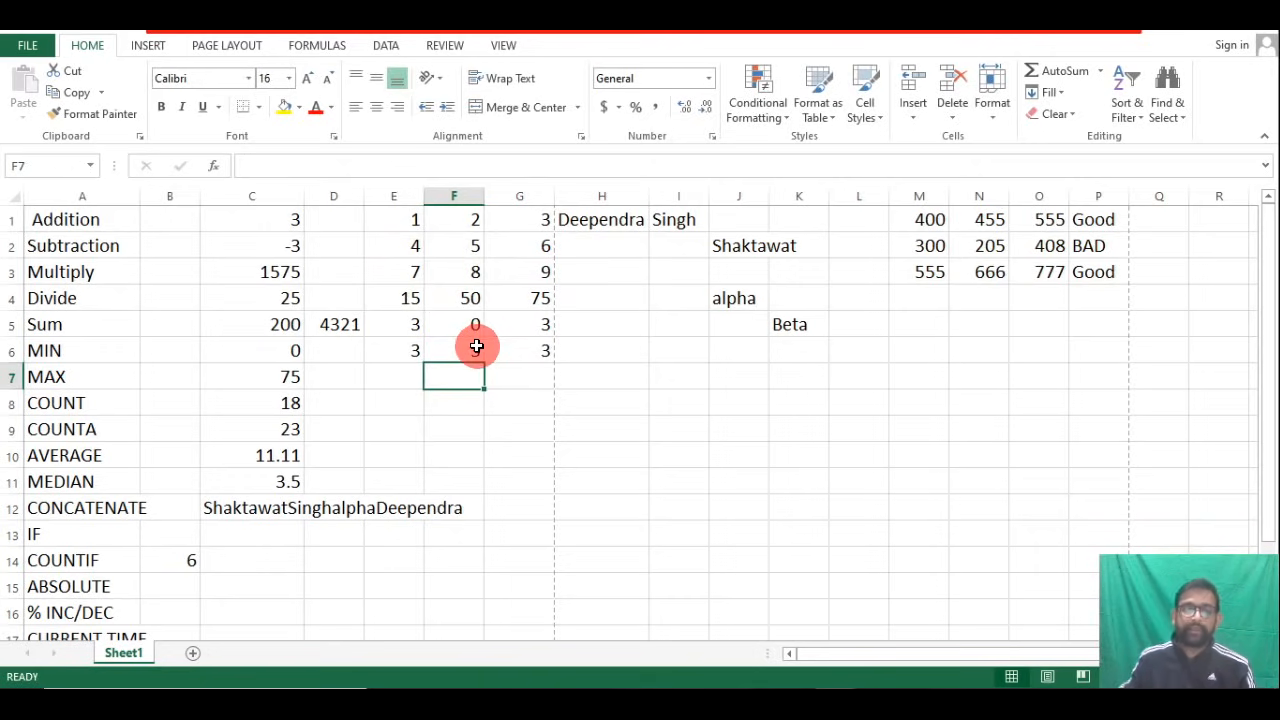
left_click(170, 566)
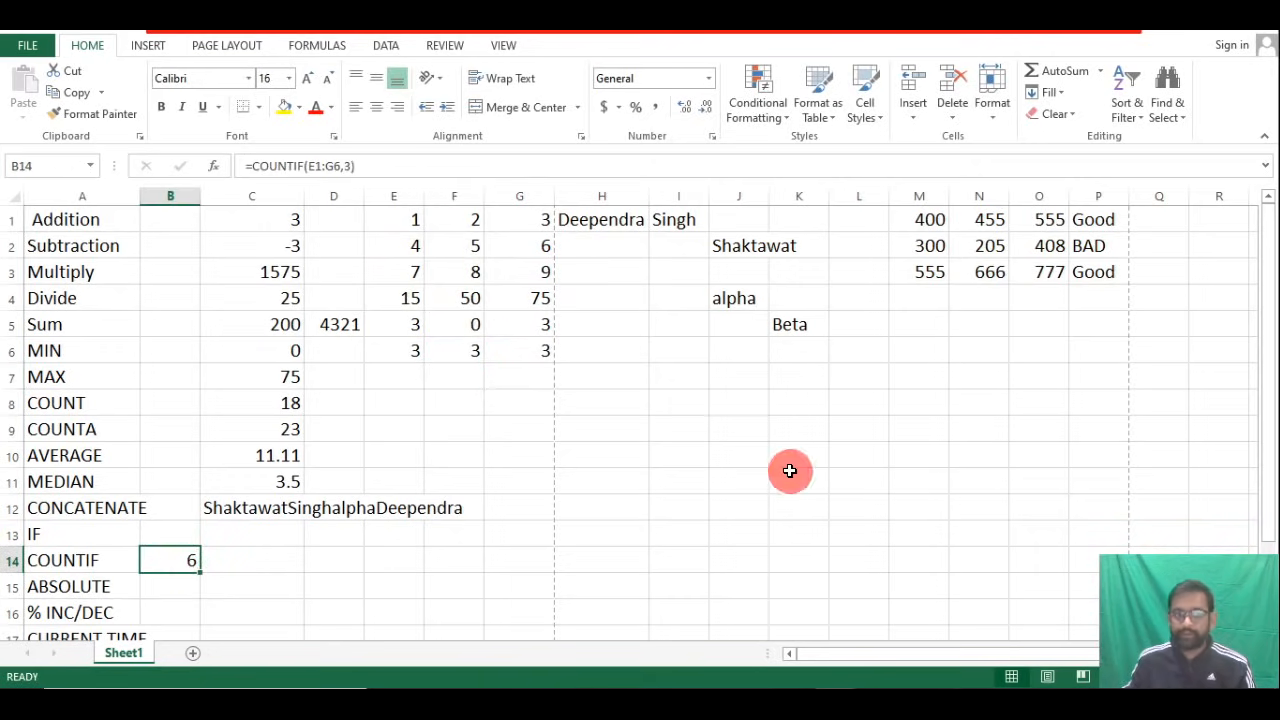
Enter the formula =ABS(F4-G4) in B15, in the ABSOLUTE row.
left_click_drag(1266, 344, 1266, 365)
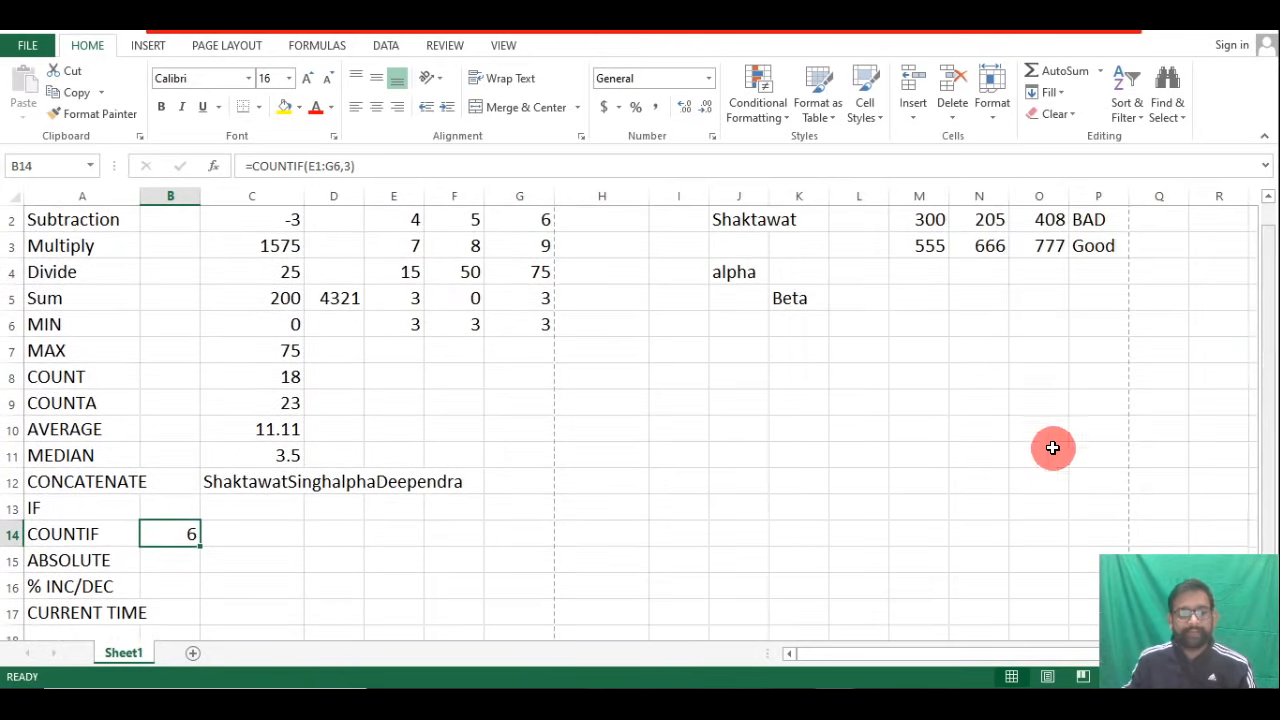
double_click(163, 562)
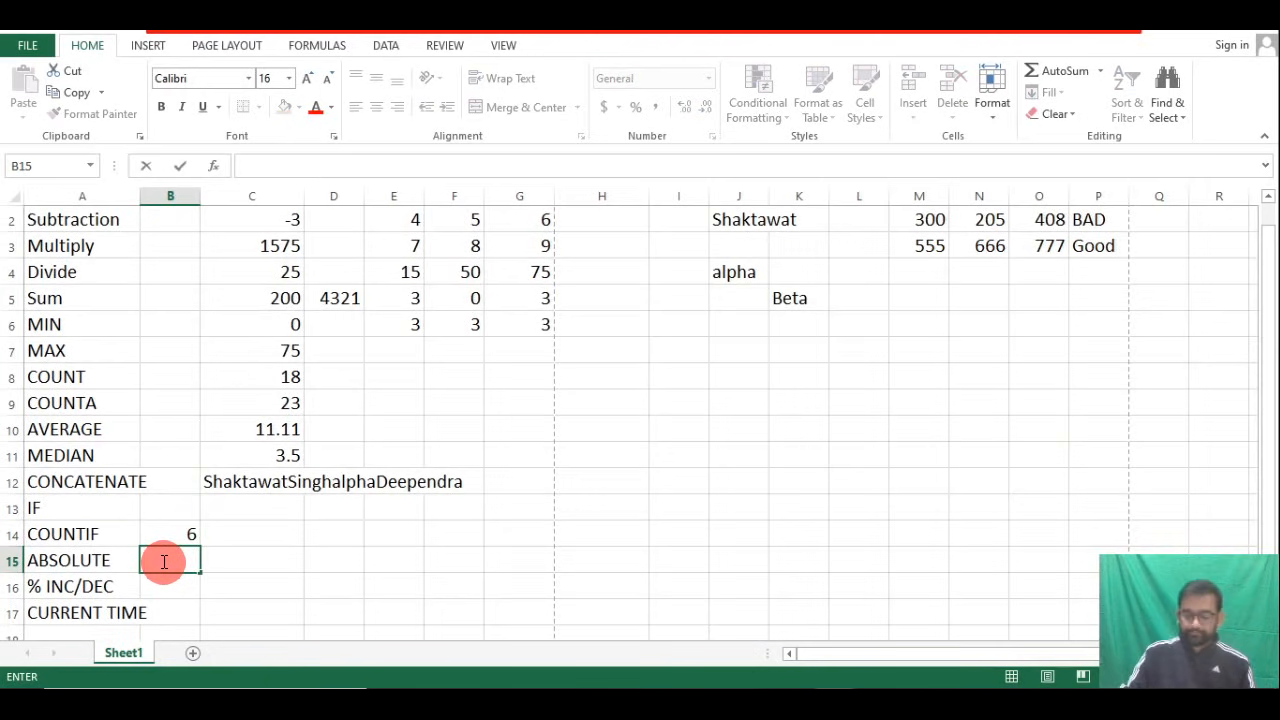
type("=")
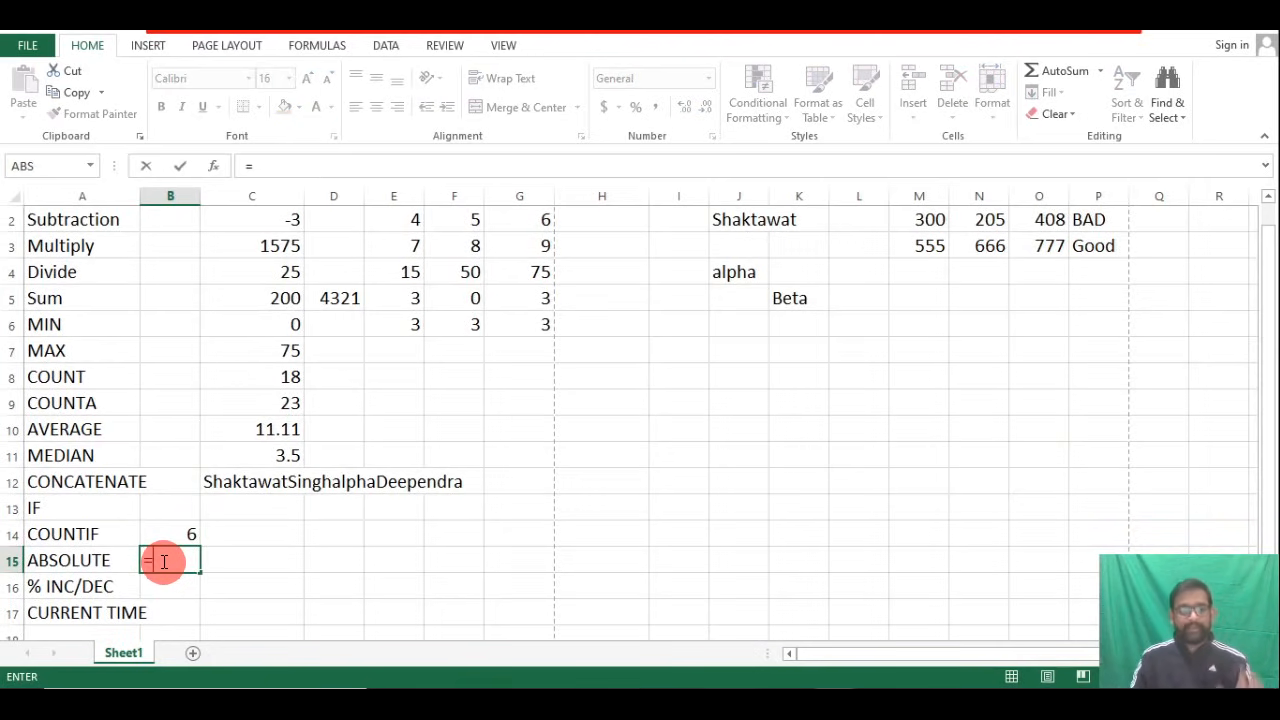
type("A")
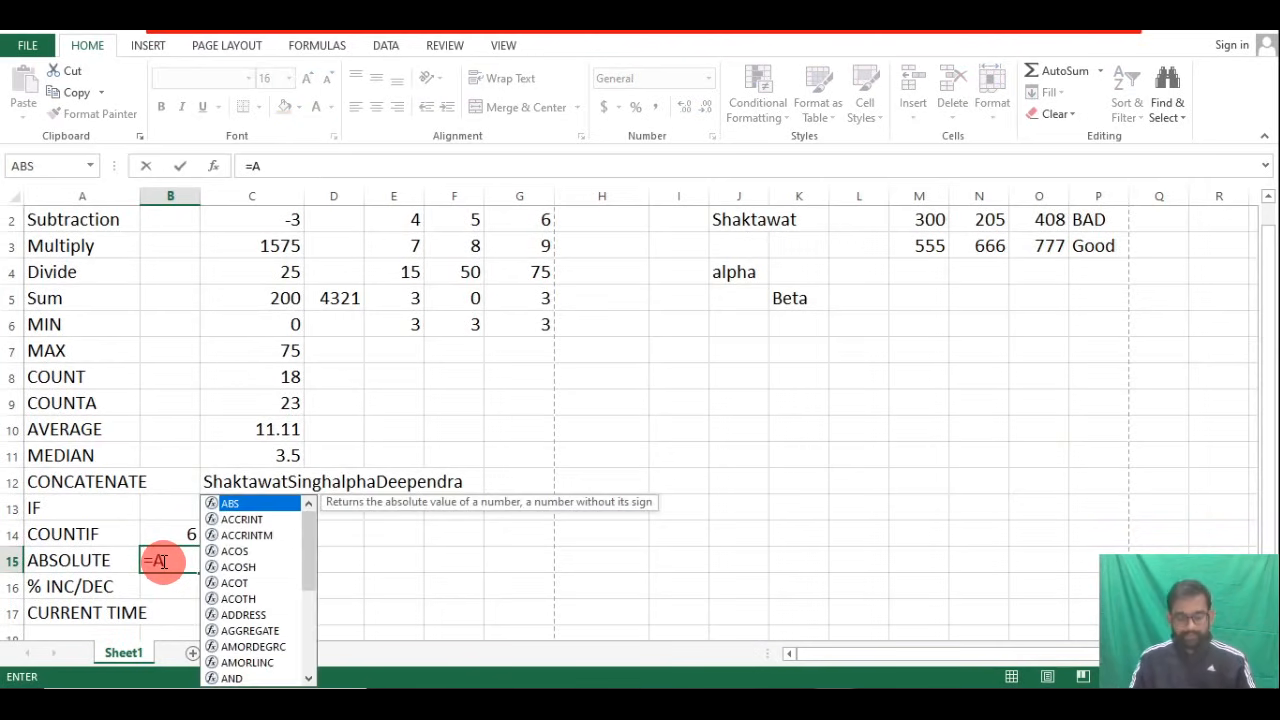
type("BS")
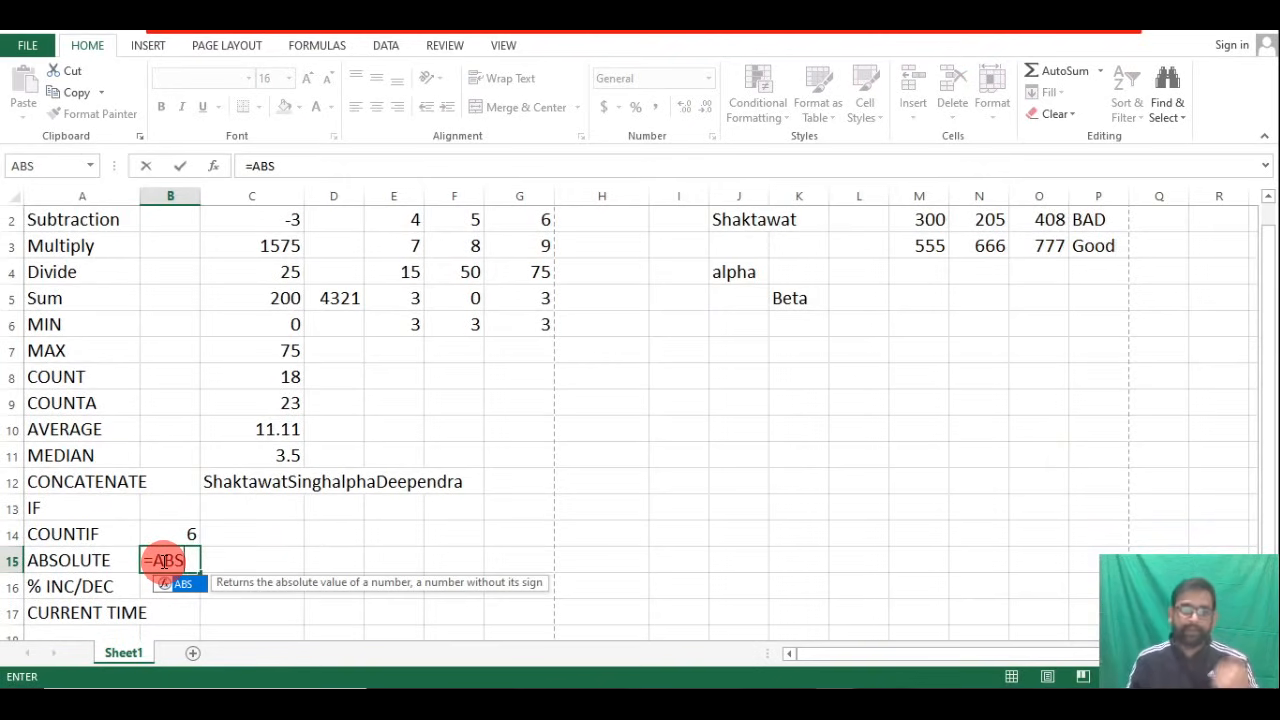
type("(")
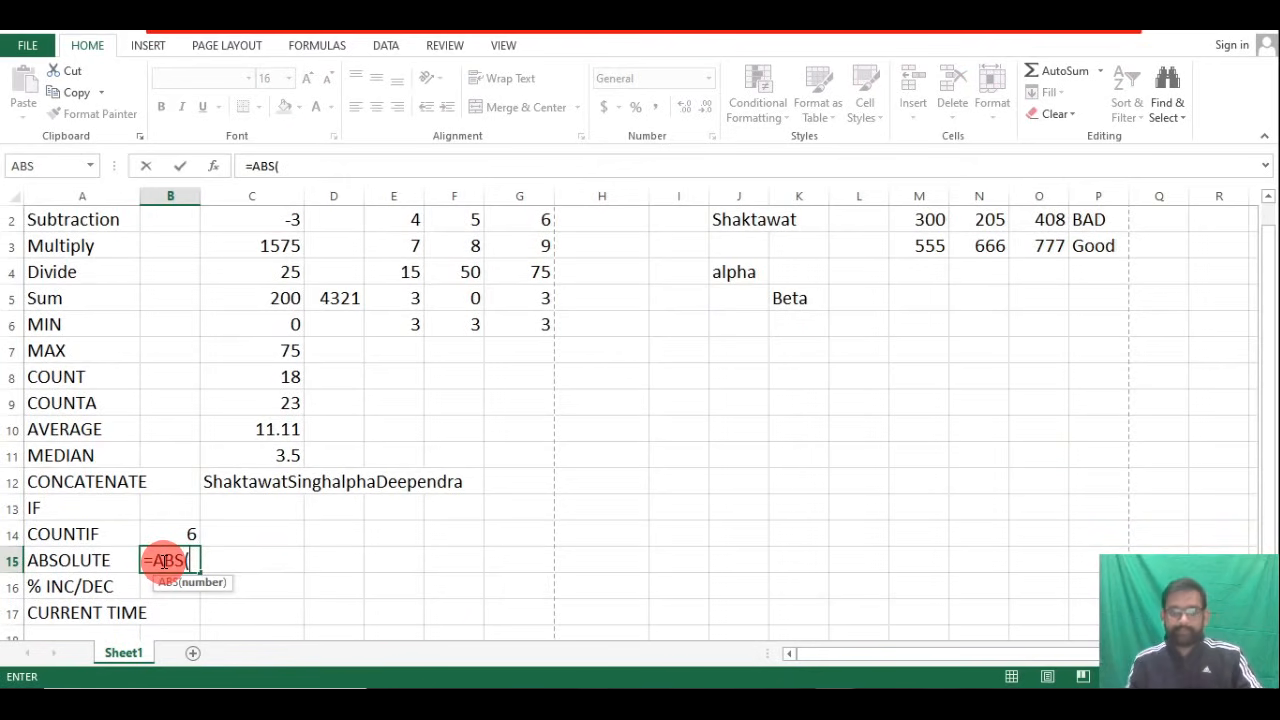
left_click(467, 273)
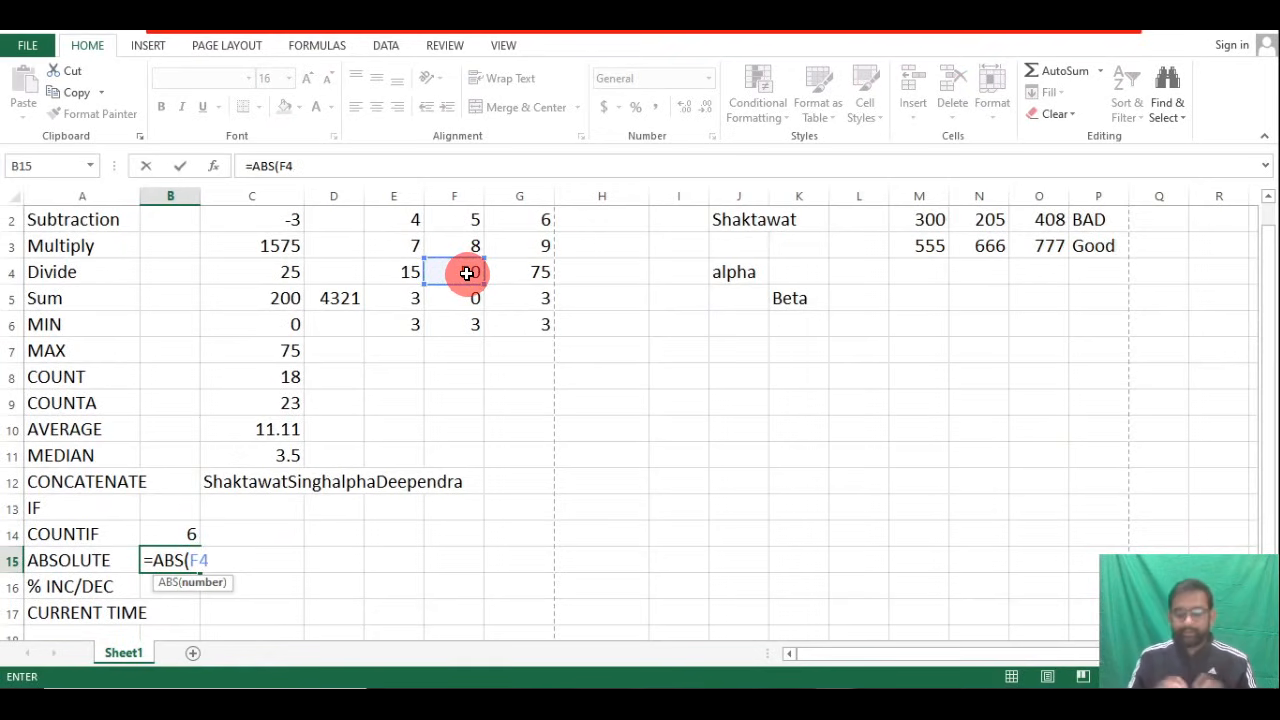
type("-")
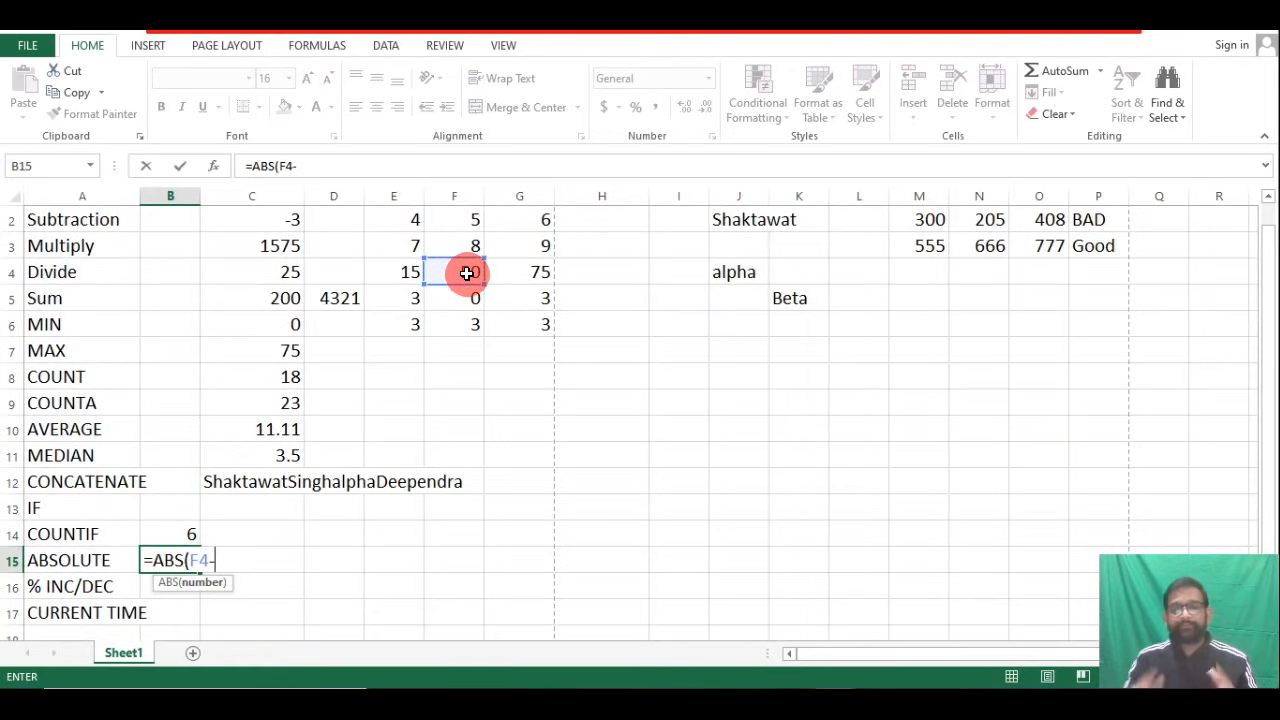
left_click(533, 268)
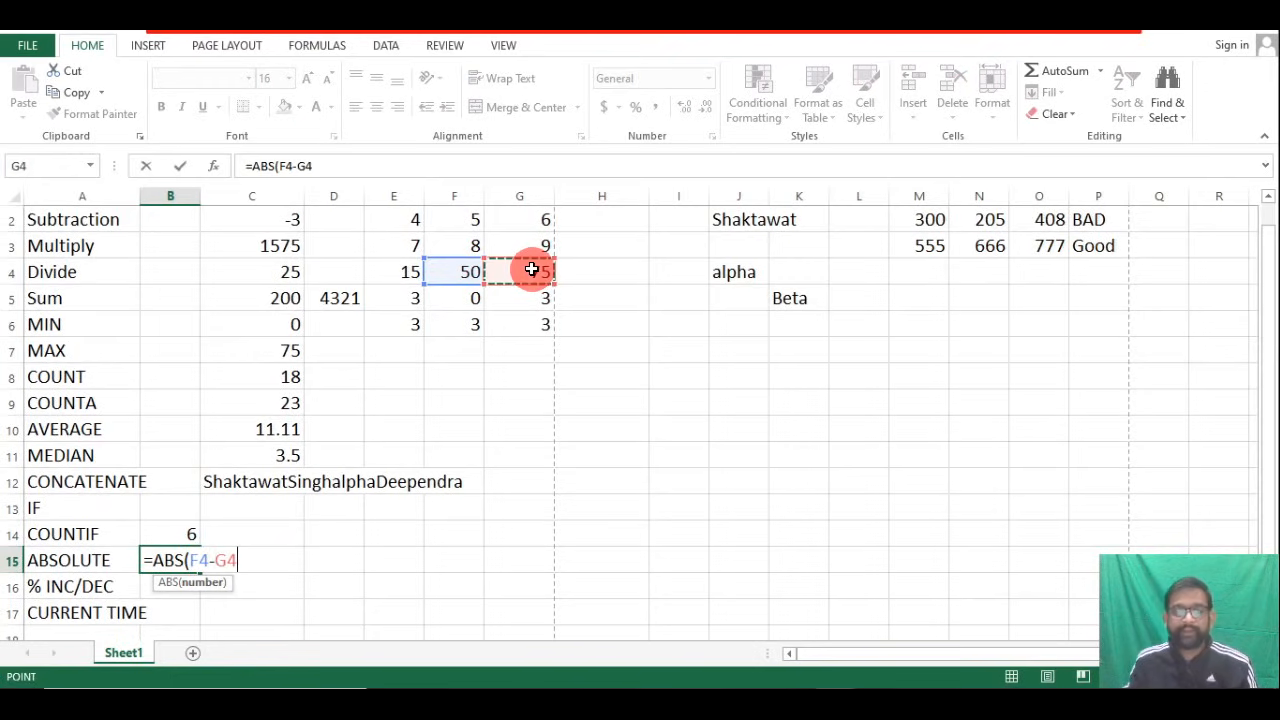
type(")")
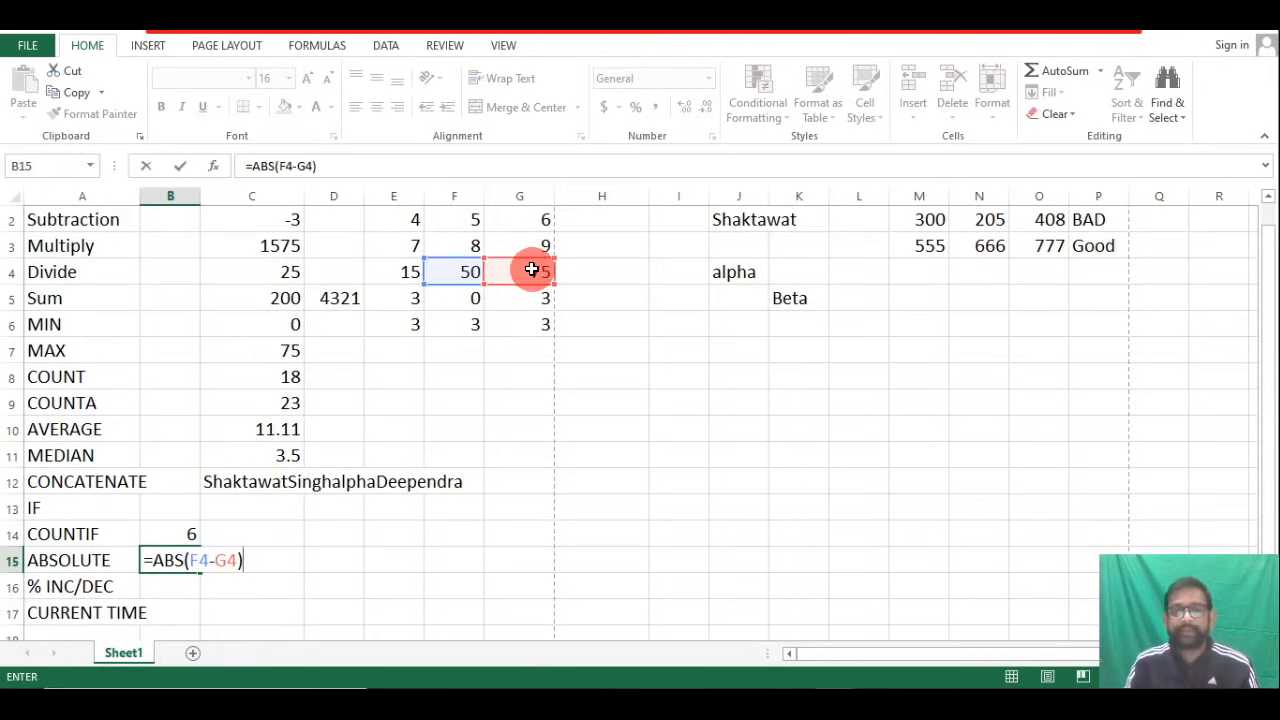
key("Return")
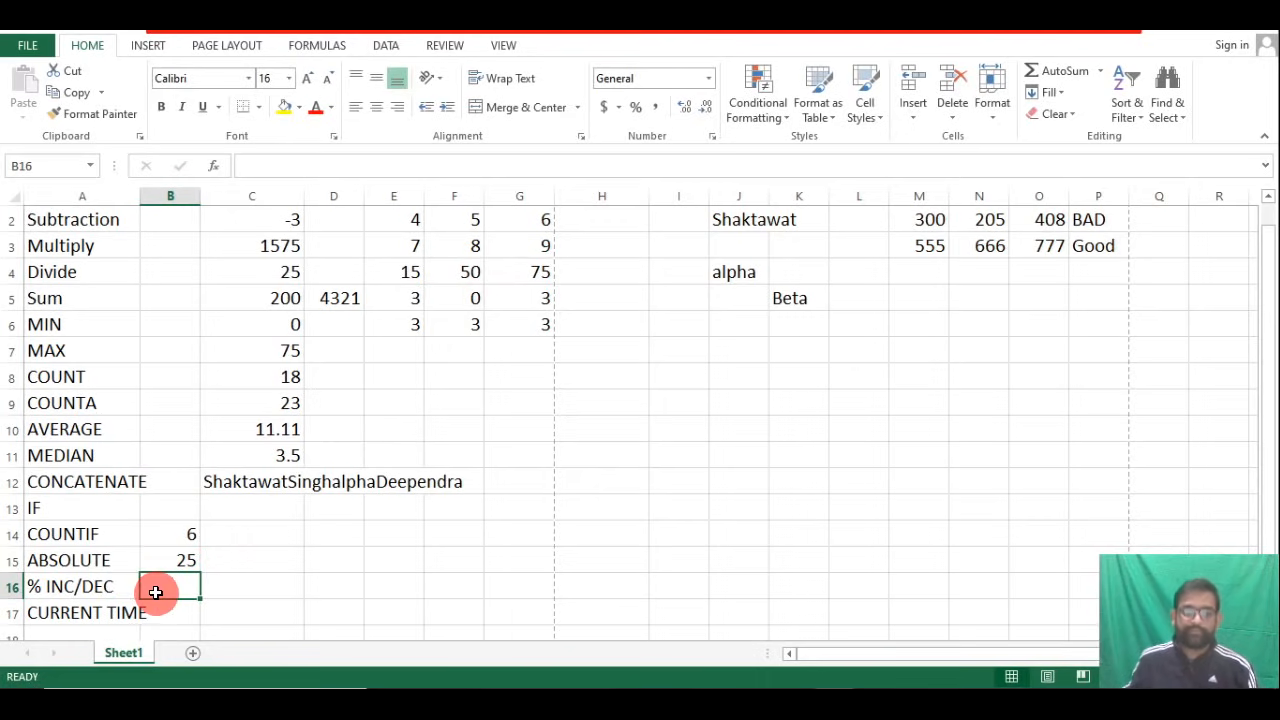
left_click(189, 560)
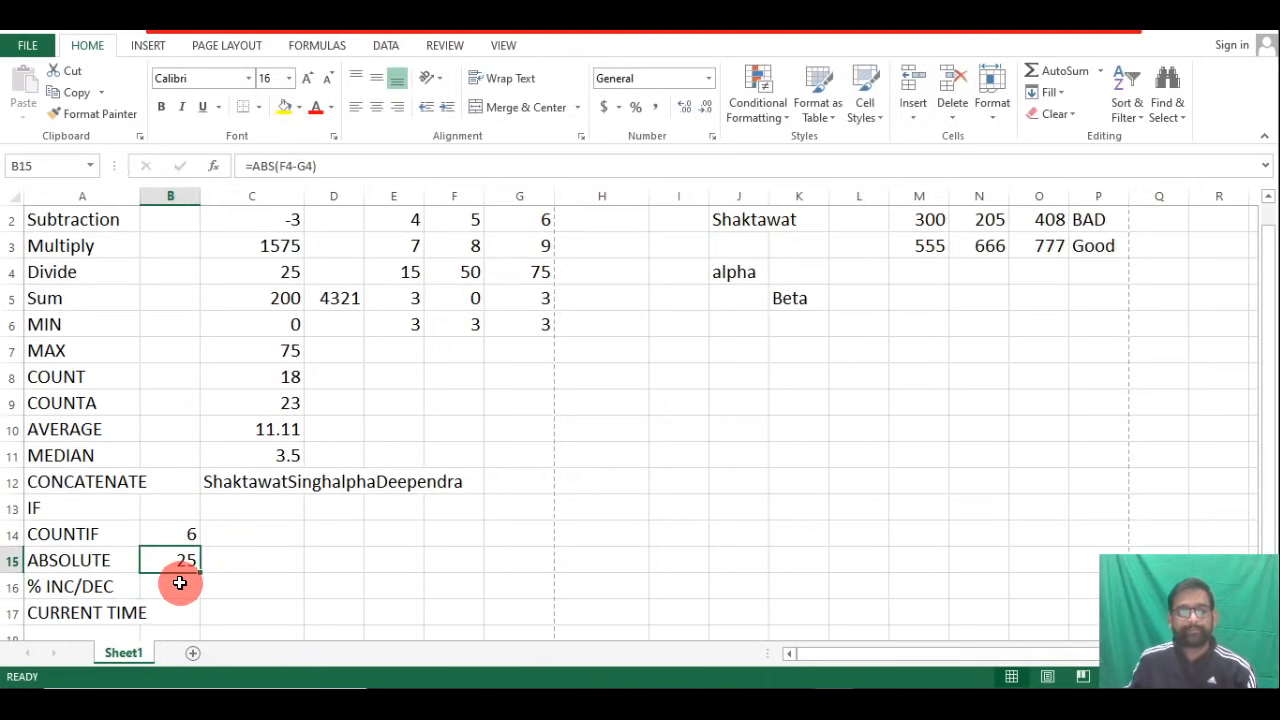
Enter the formula =(F4-G4)*100/F4 in B16, in the % INC/DEC row, and format the cell as a percentage.
left_click(178, 583)
double_click(178, 583)
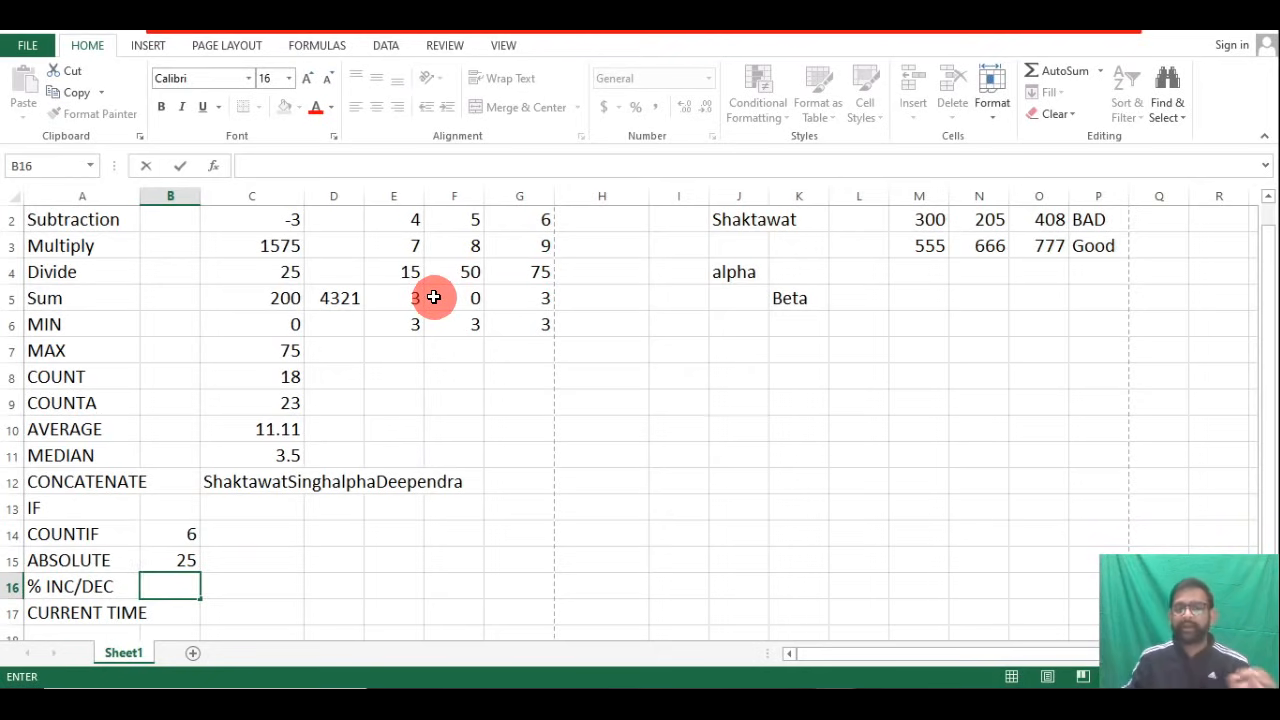
type("=")
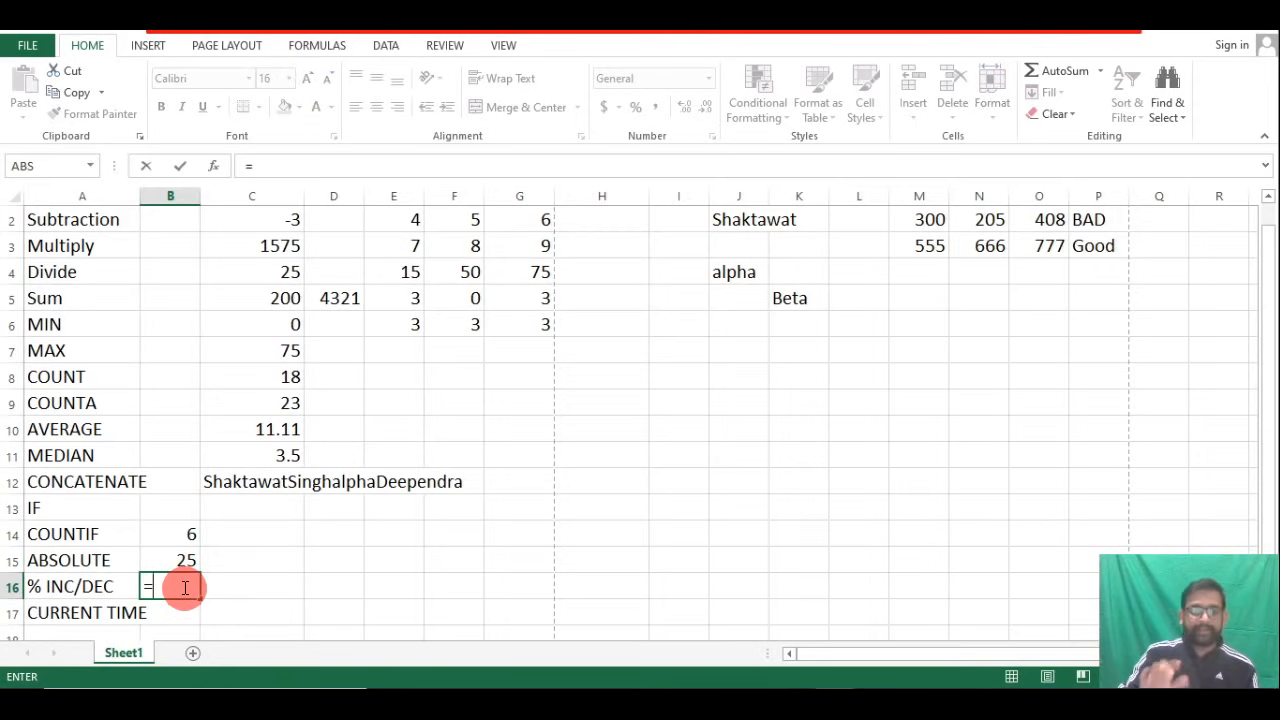
type("(")
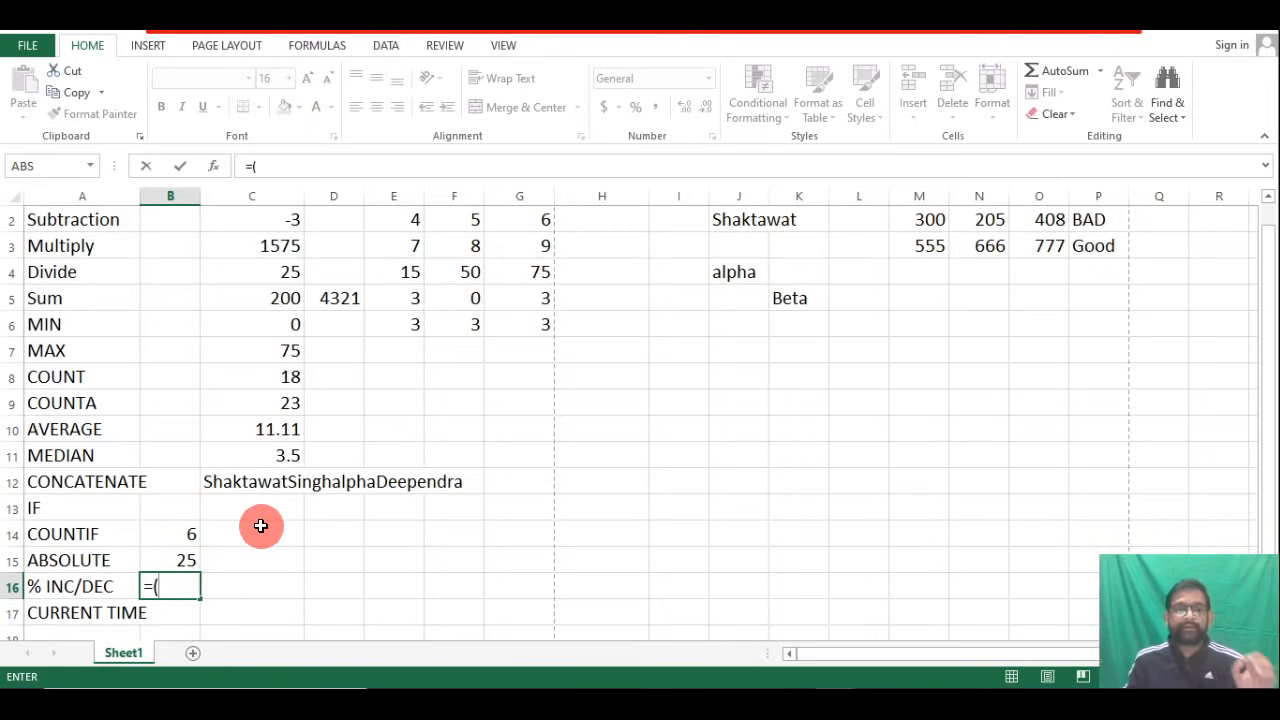
left_click(462, 272)
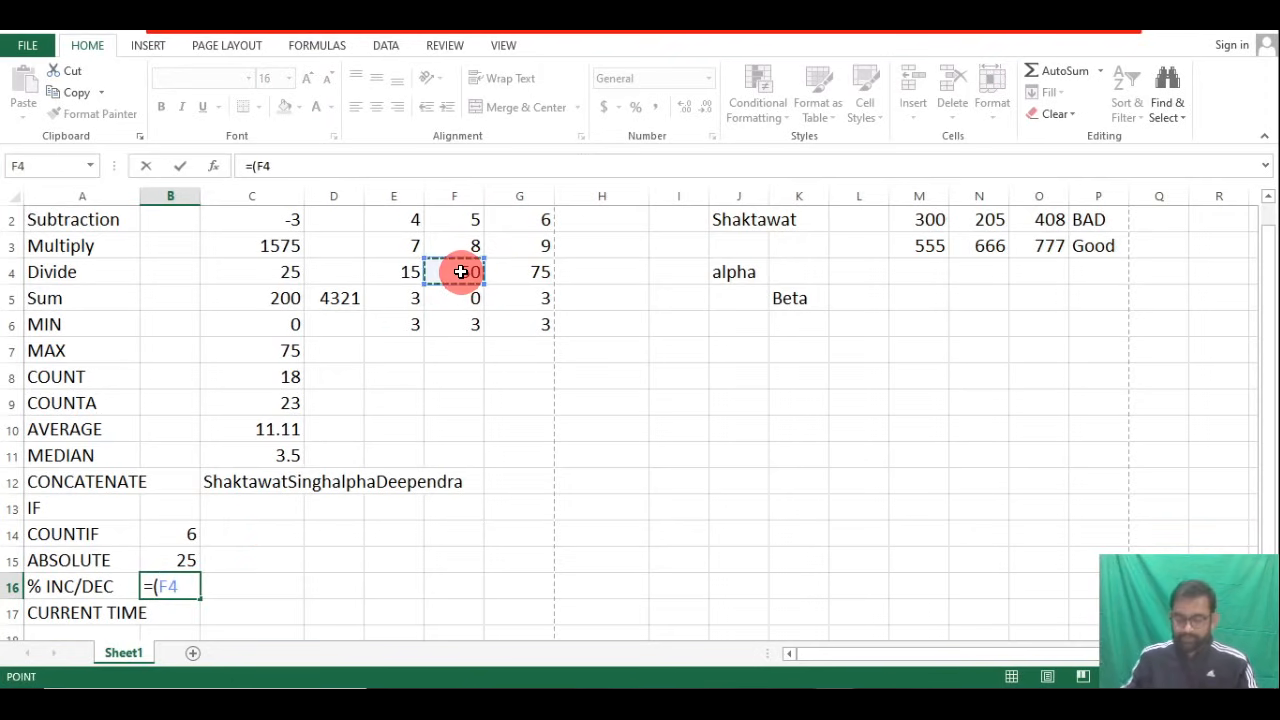
type("-")
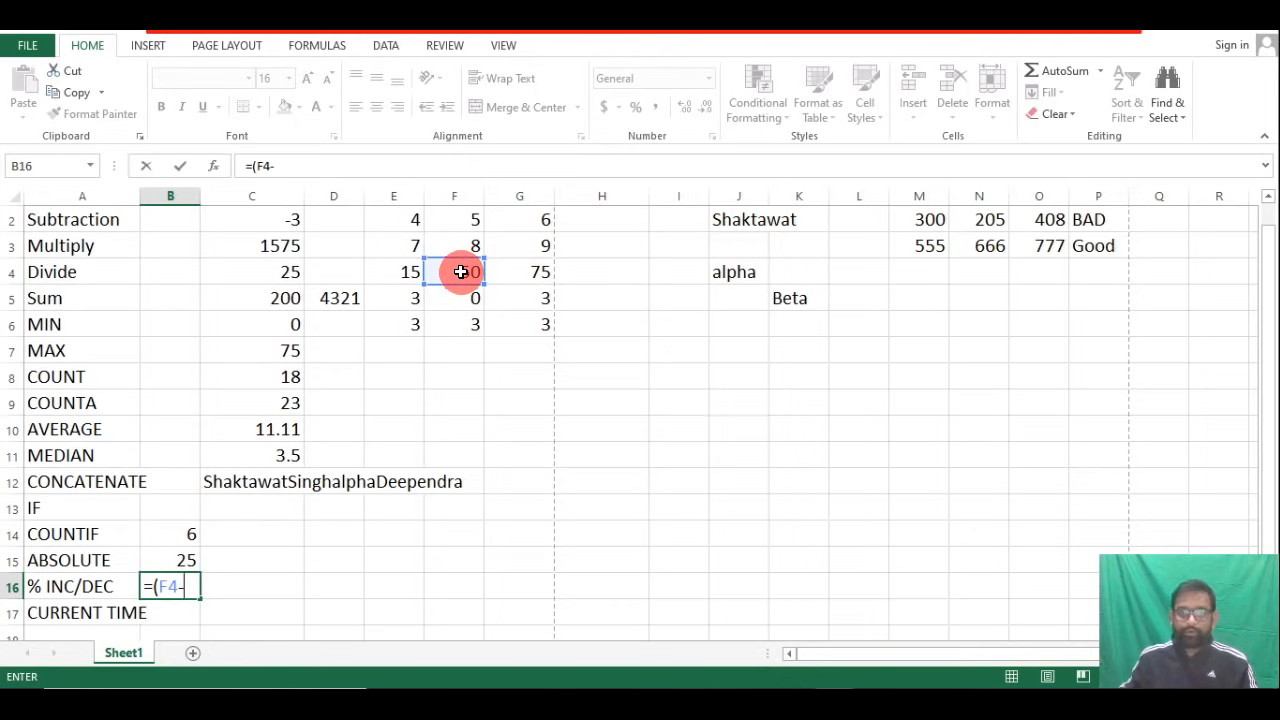
left_click(529, 268)
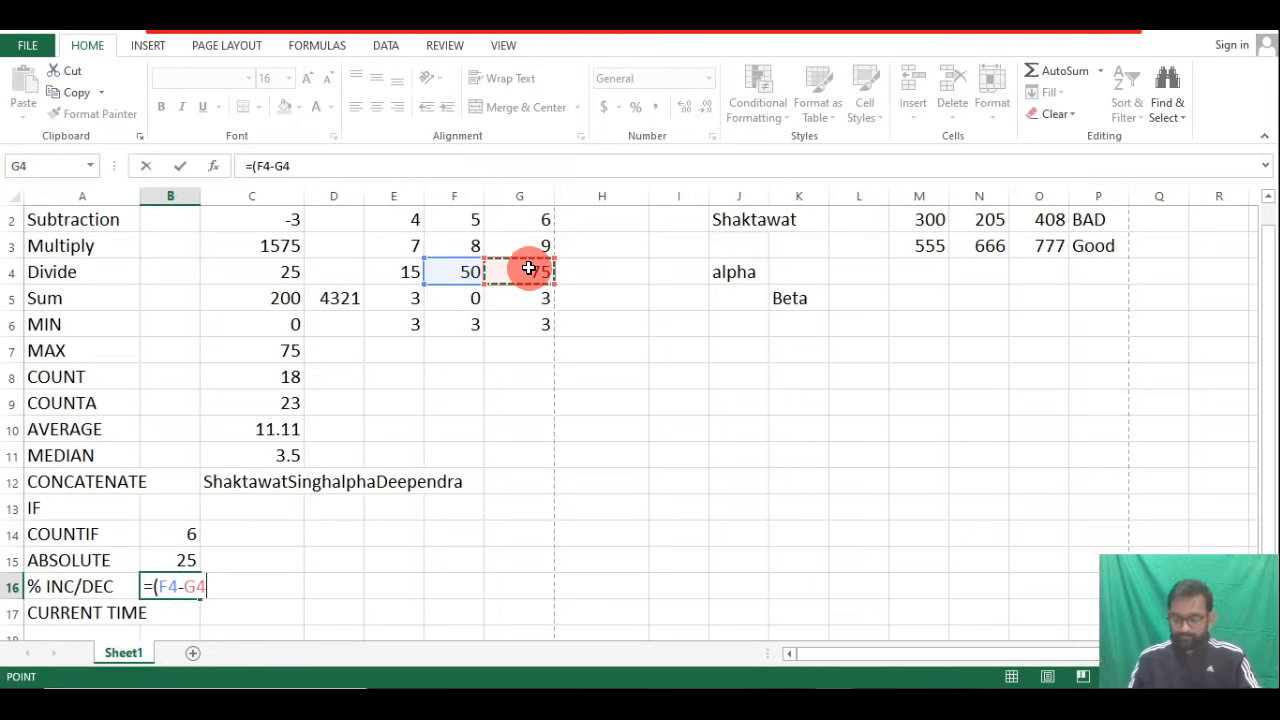
type(")*")
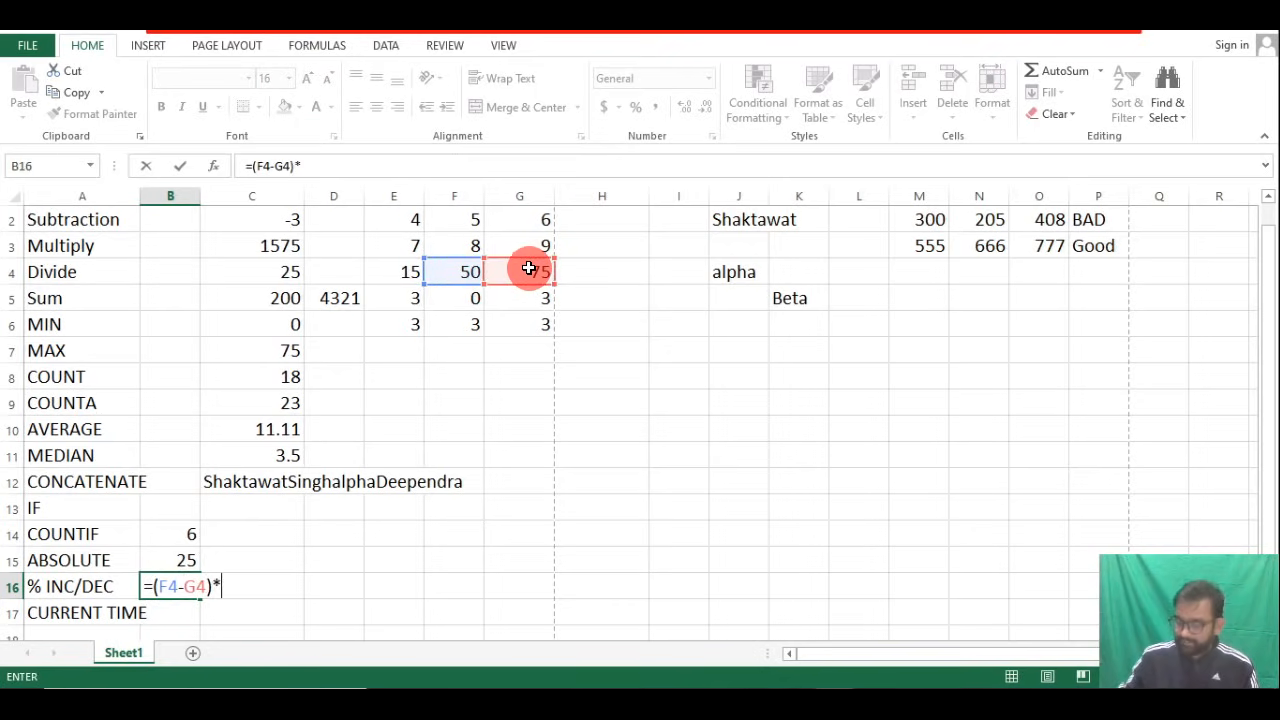
type("100/")
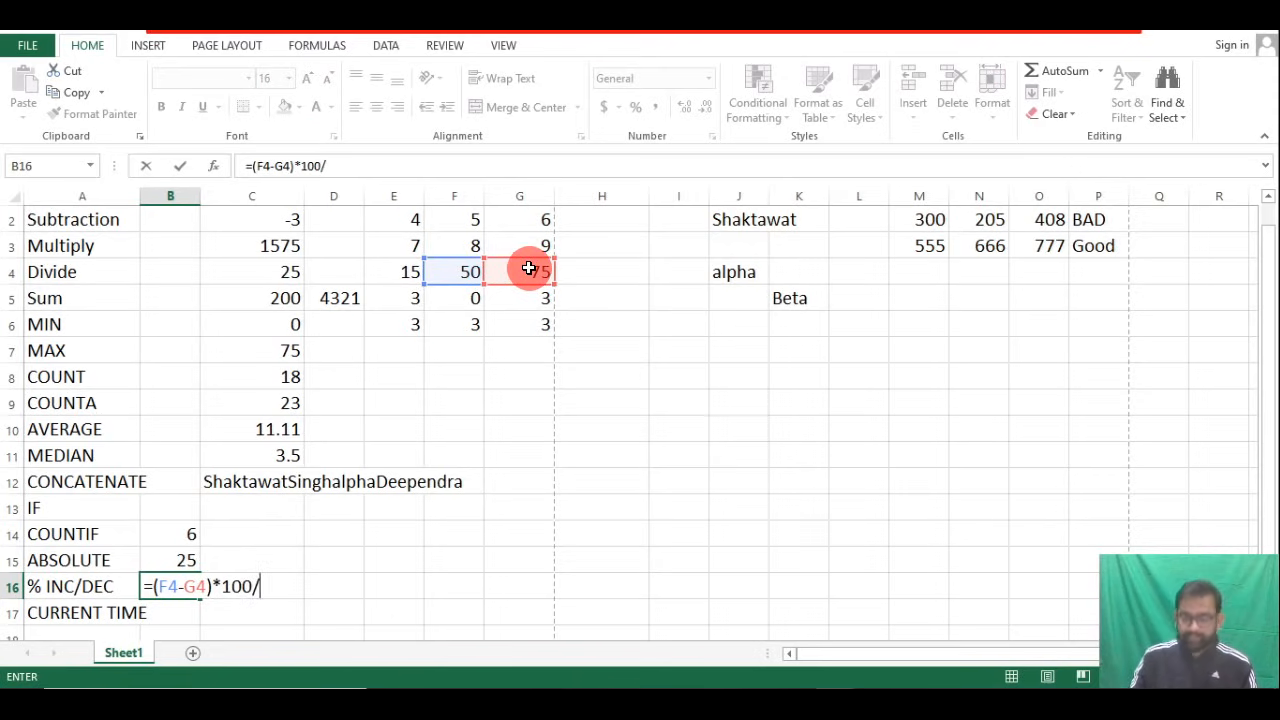
left_click(466, 271)
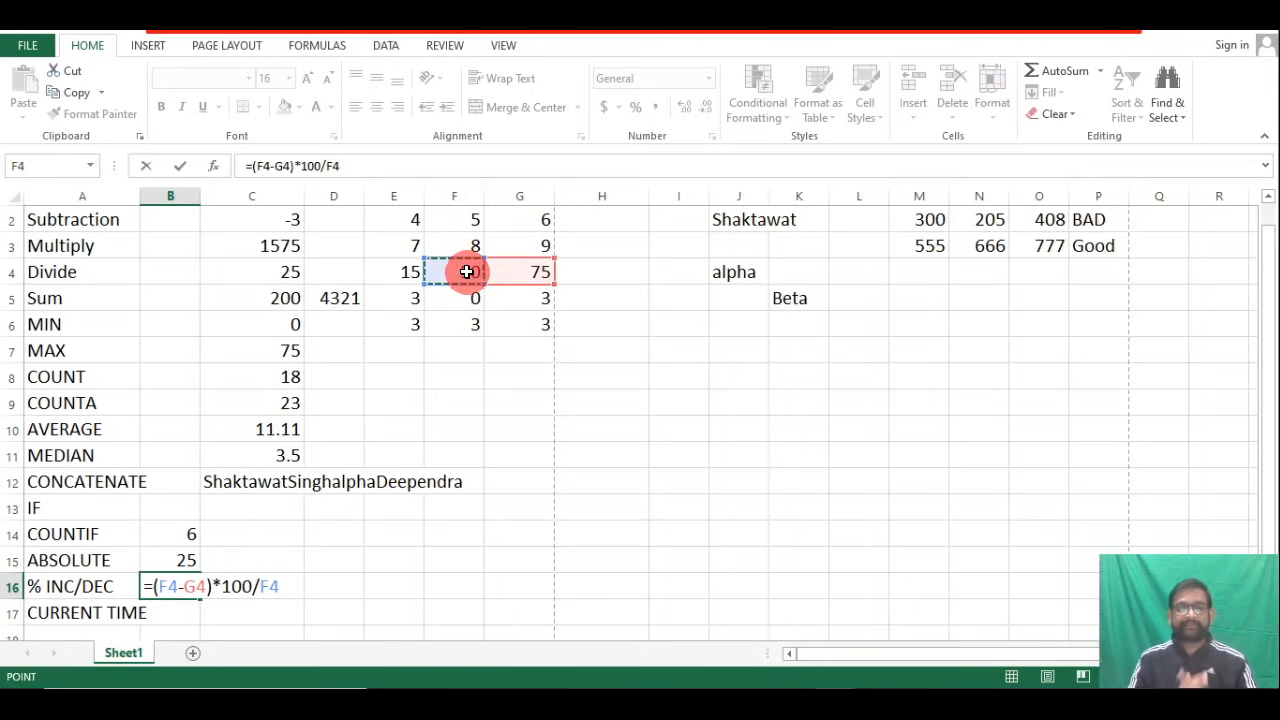
key("Return")
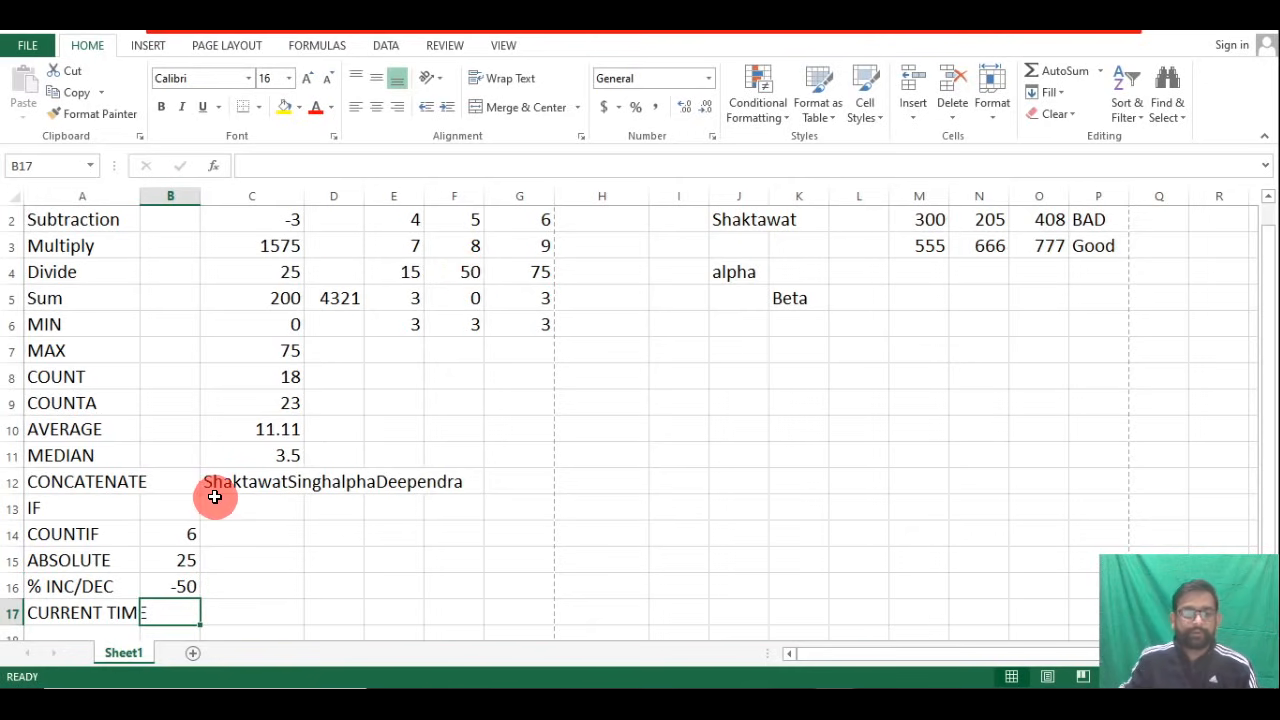
left_click(176, 587)
left_click(636, 106)
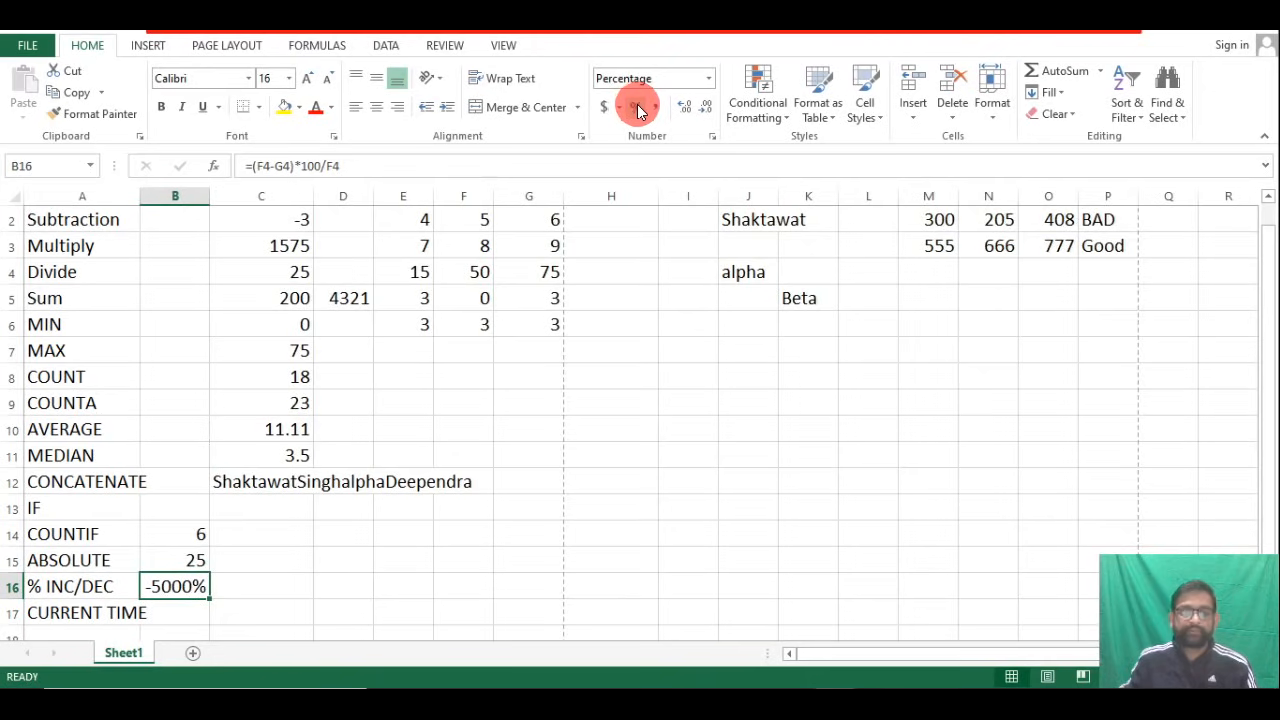
Enter the formula =now() in B17, in the CURRENT TIME row.
left_click(178, 608)
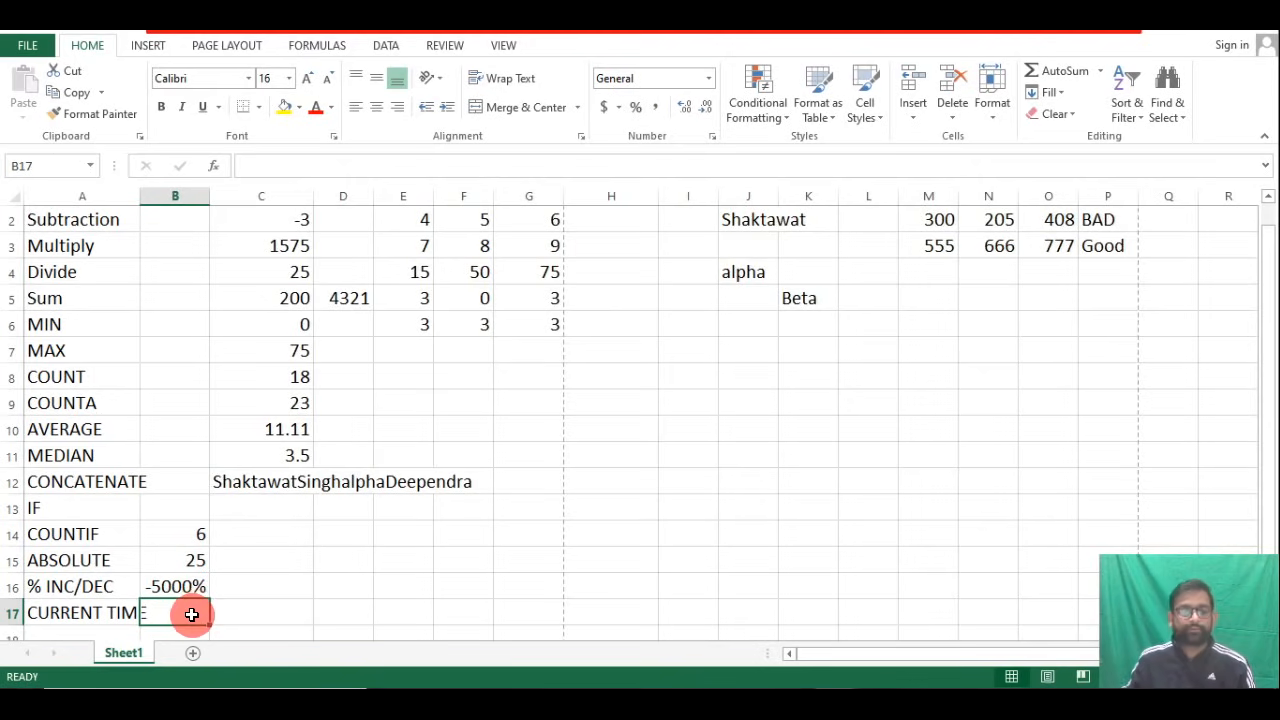
double_click(192, 613)
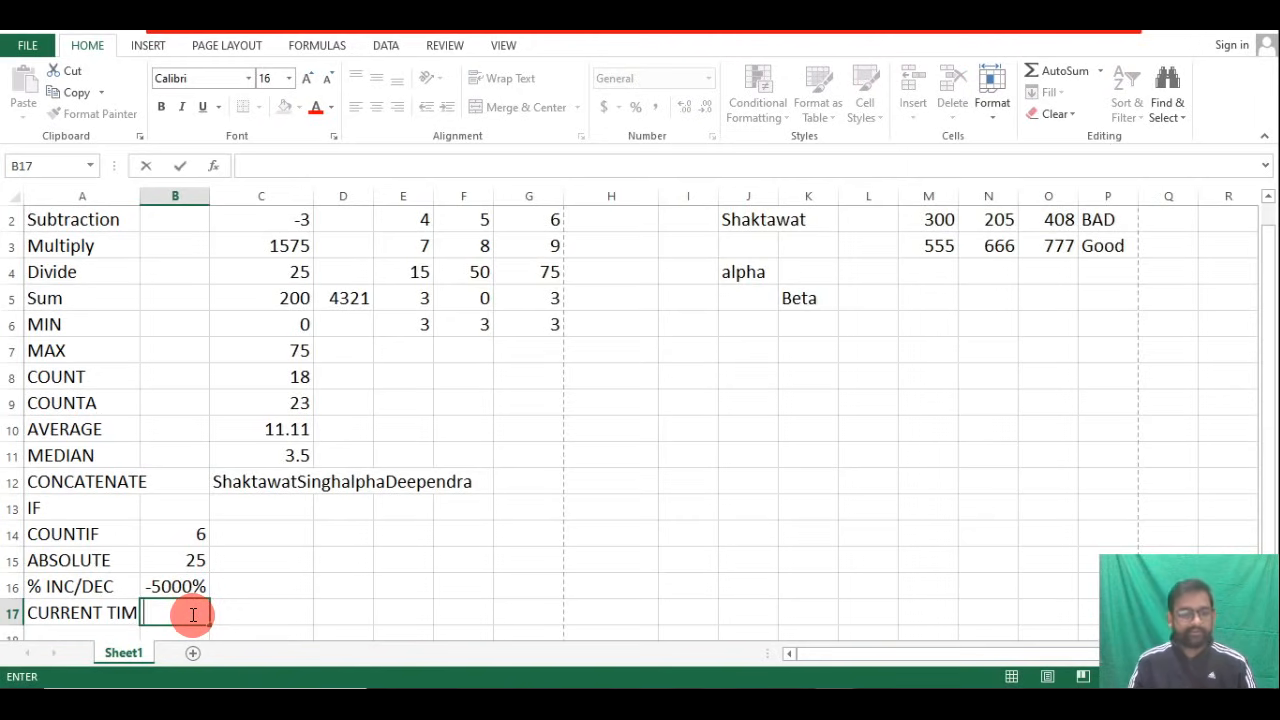
type("=")
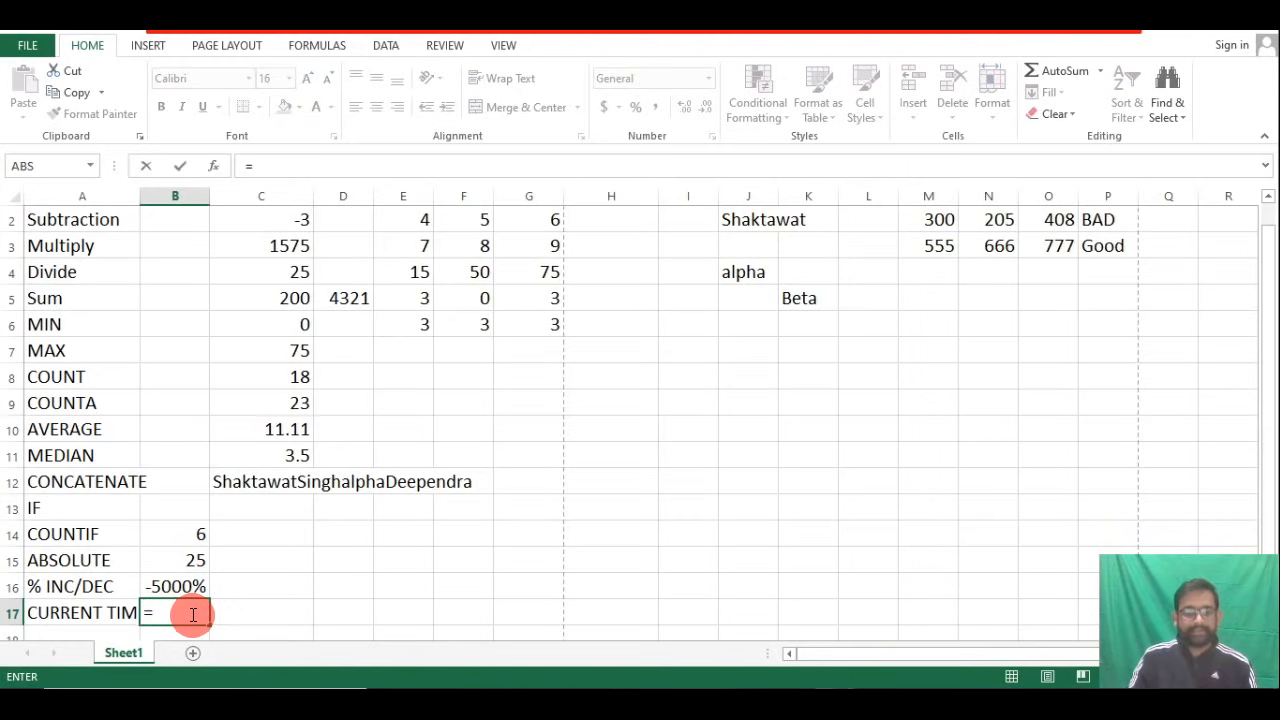
type("now")
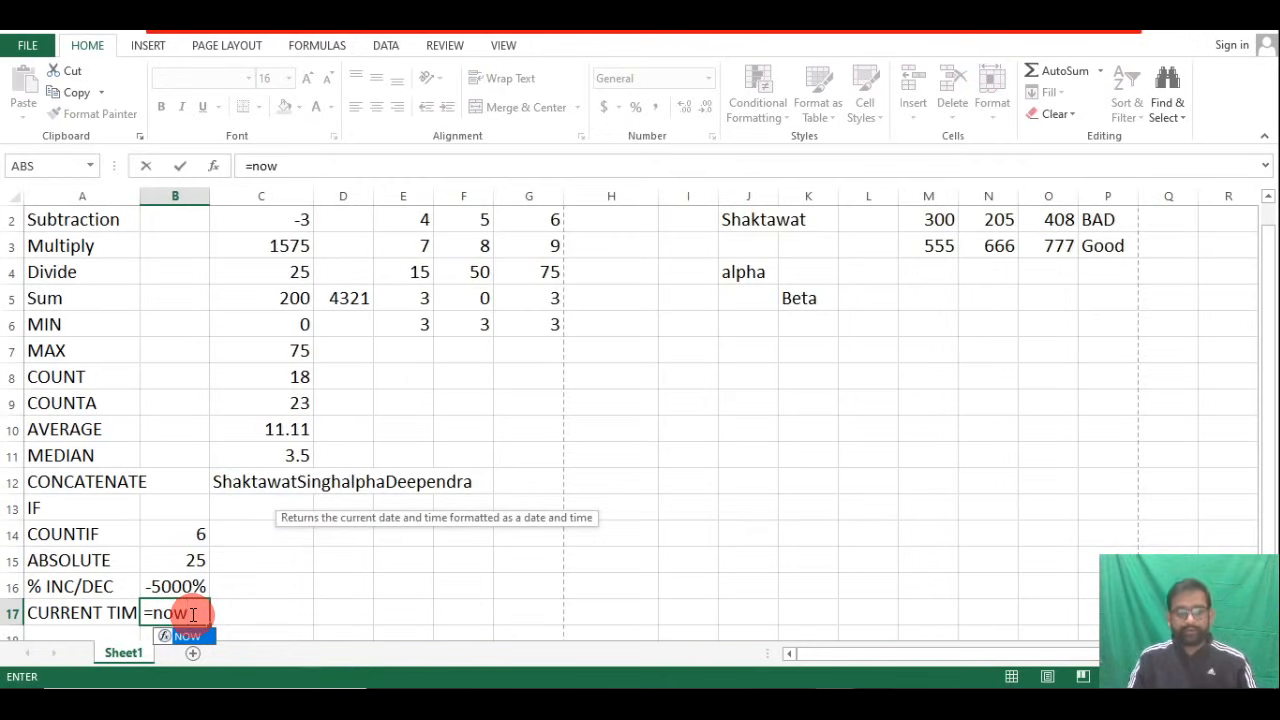
type("()")
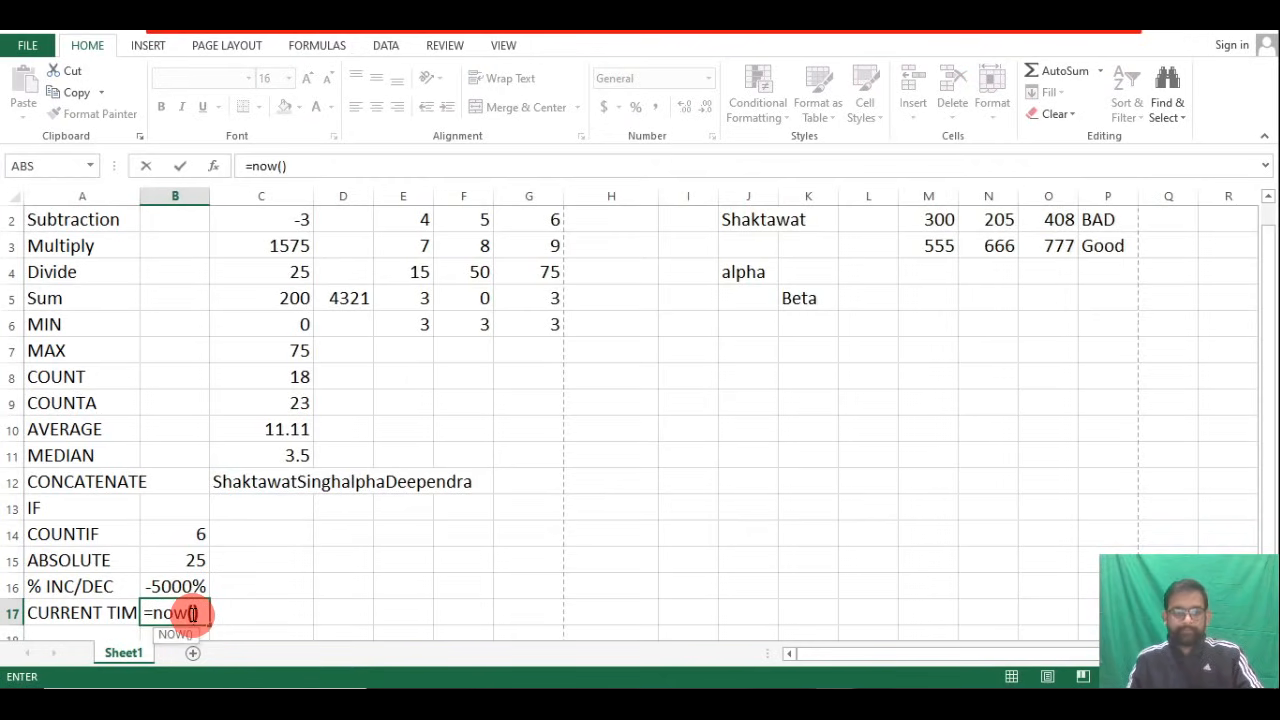
key("Return")
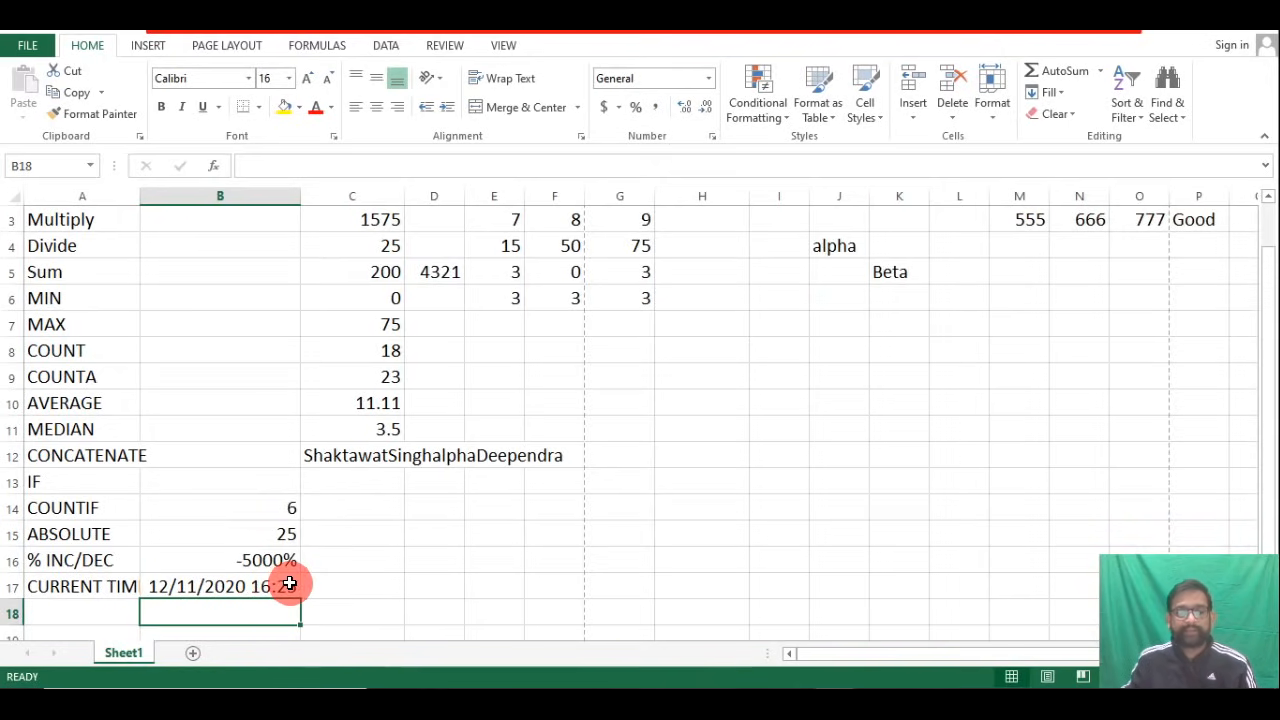
left_click_drag(1268, 395, 1270, 318)
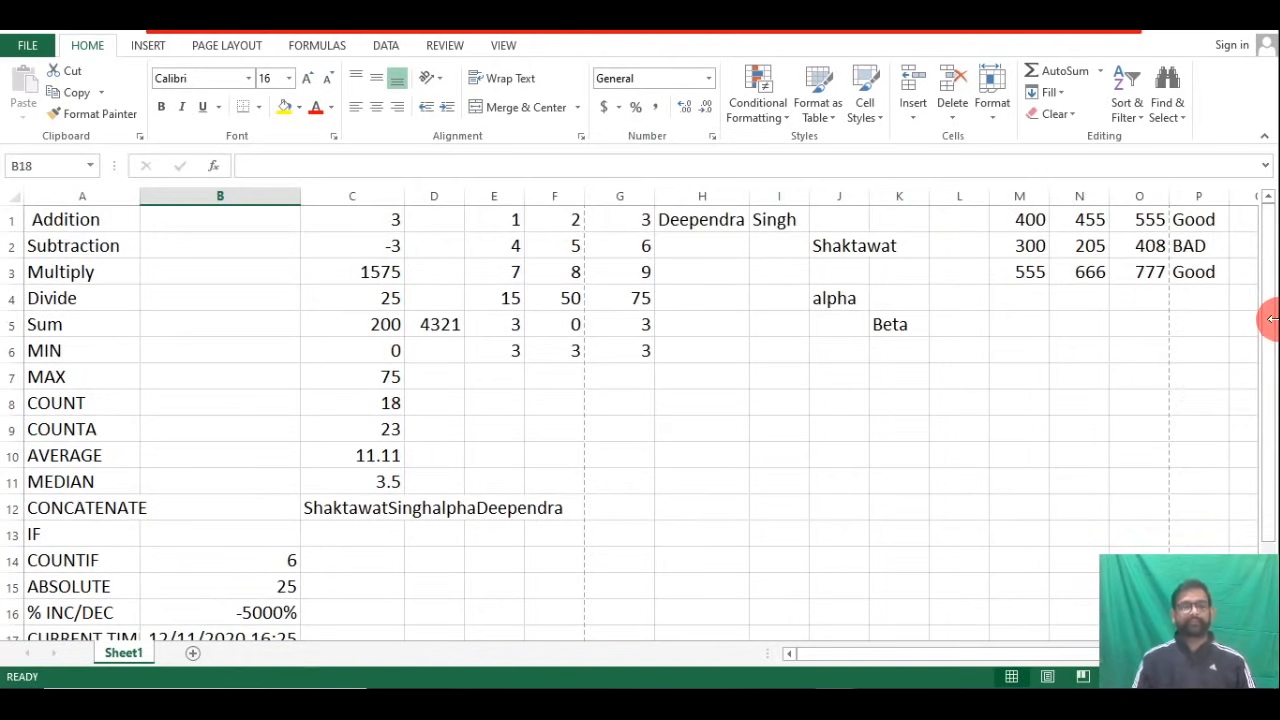